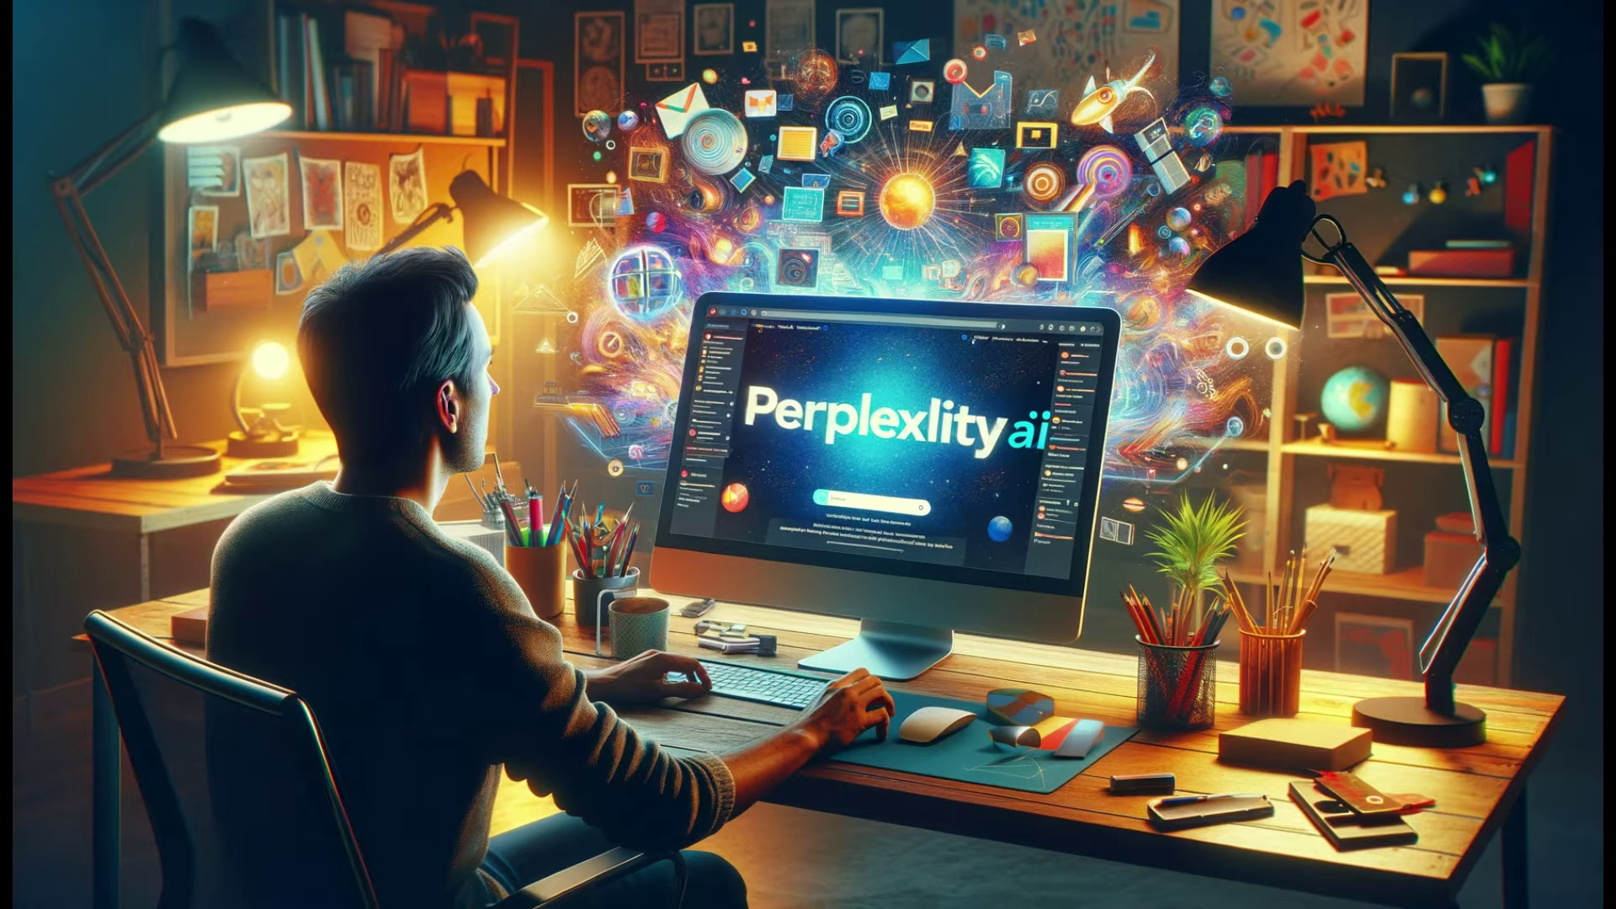
# - Search Perplexity for 'openai current situation' and skim the answer
pyautogui.click(572, 452)
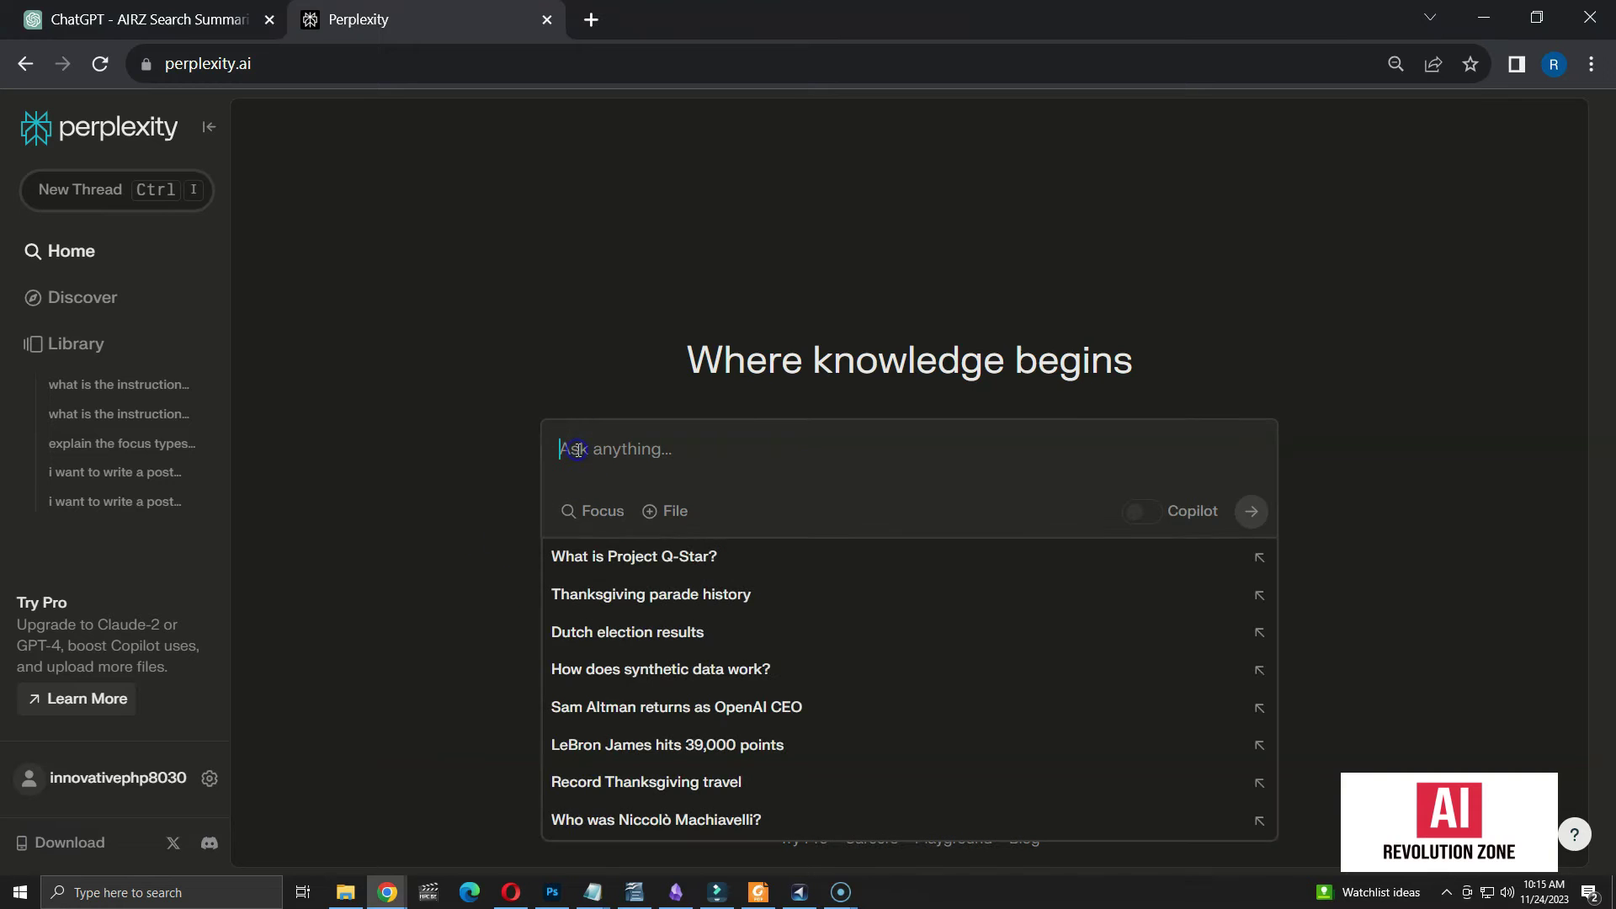
pyautogui.write('openai current situation')
pyautogui.press('Return')
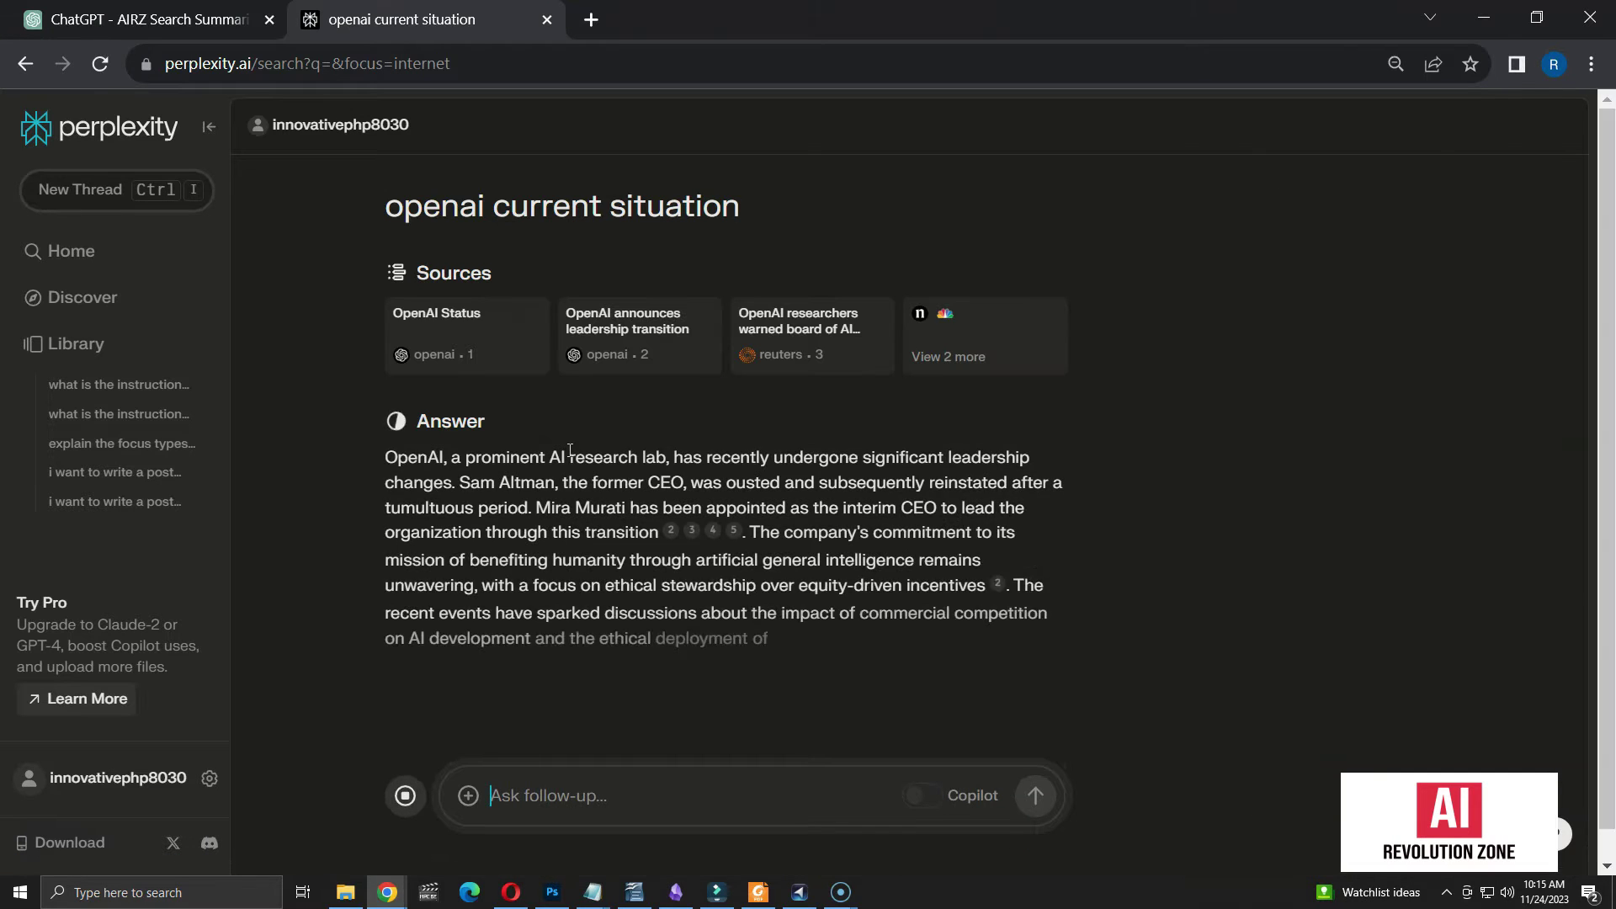
pyautogui.scroll(-3, 570, 452)
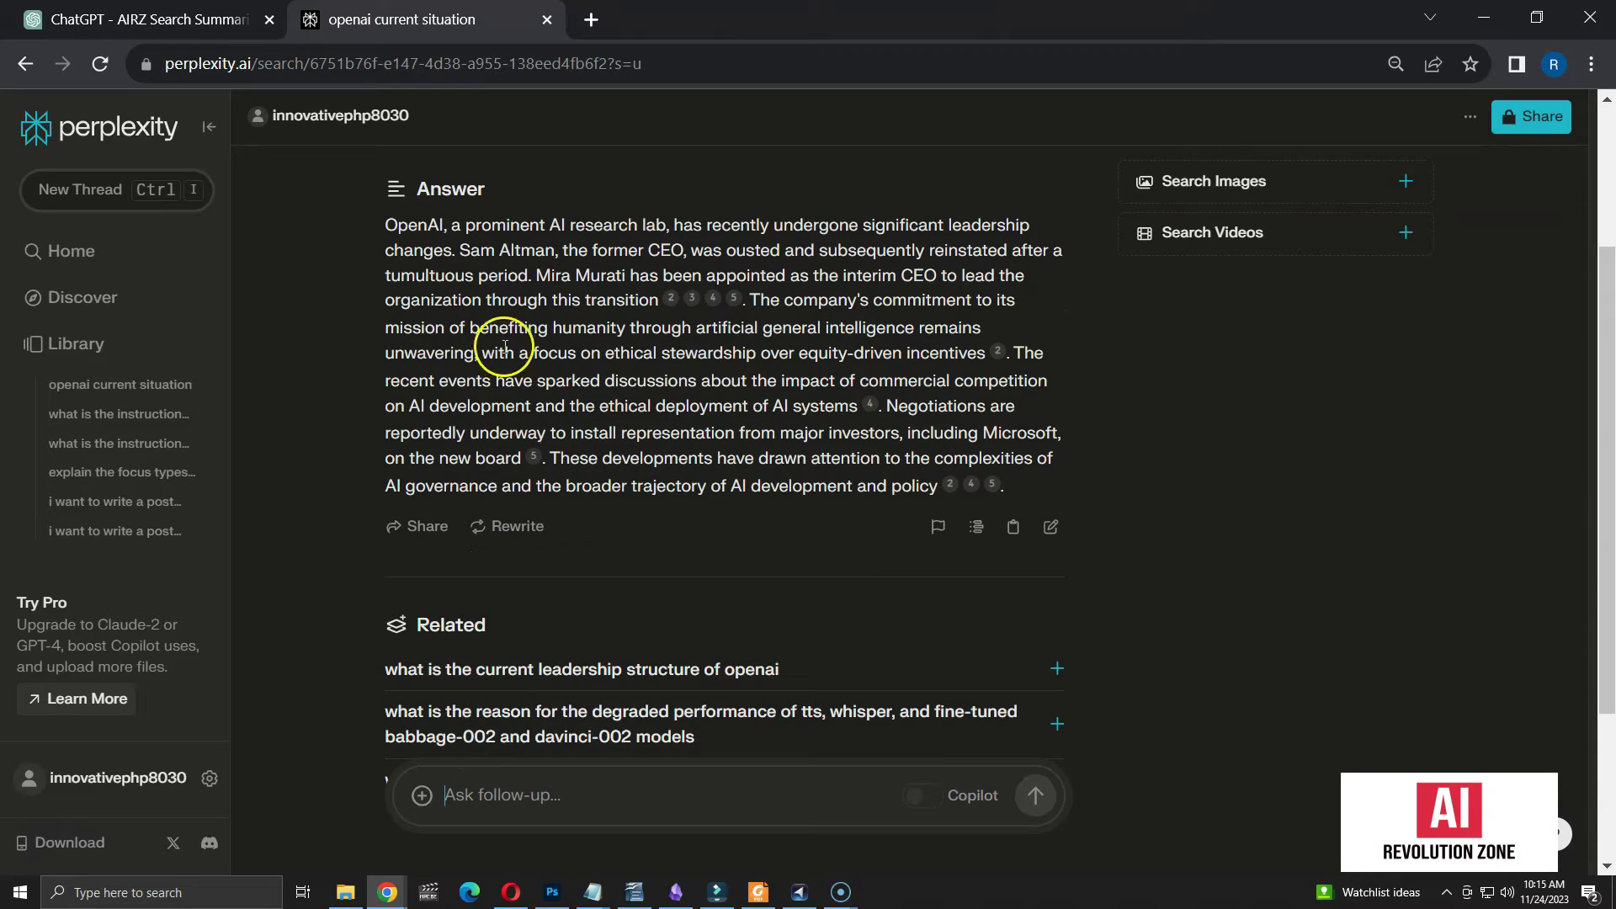
pyautogui.scroll(3, 386, 180)
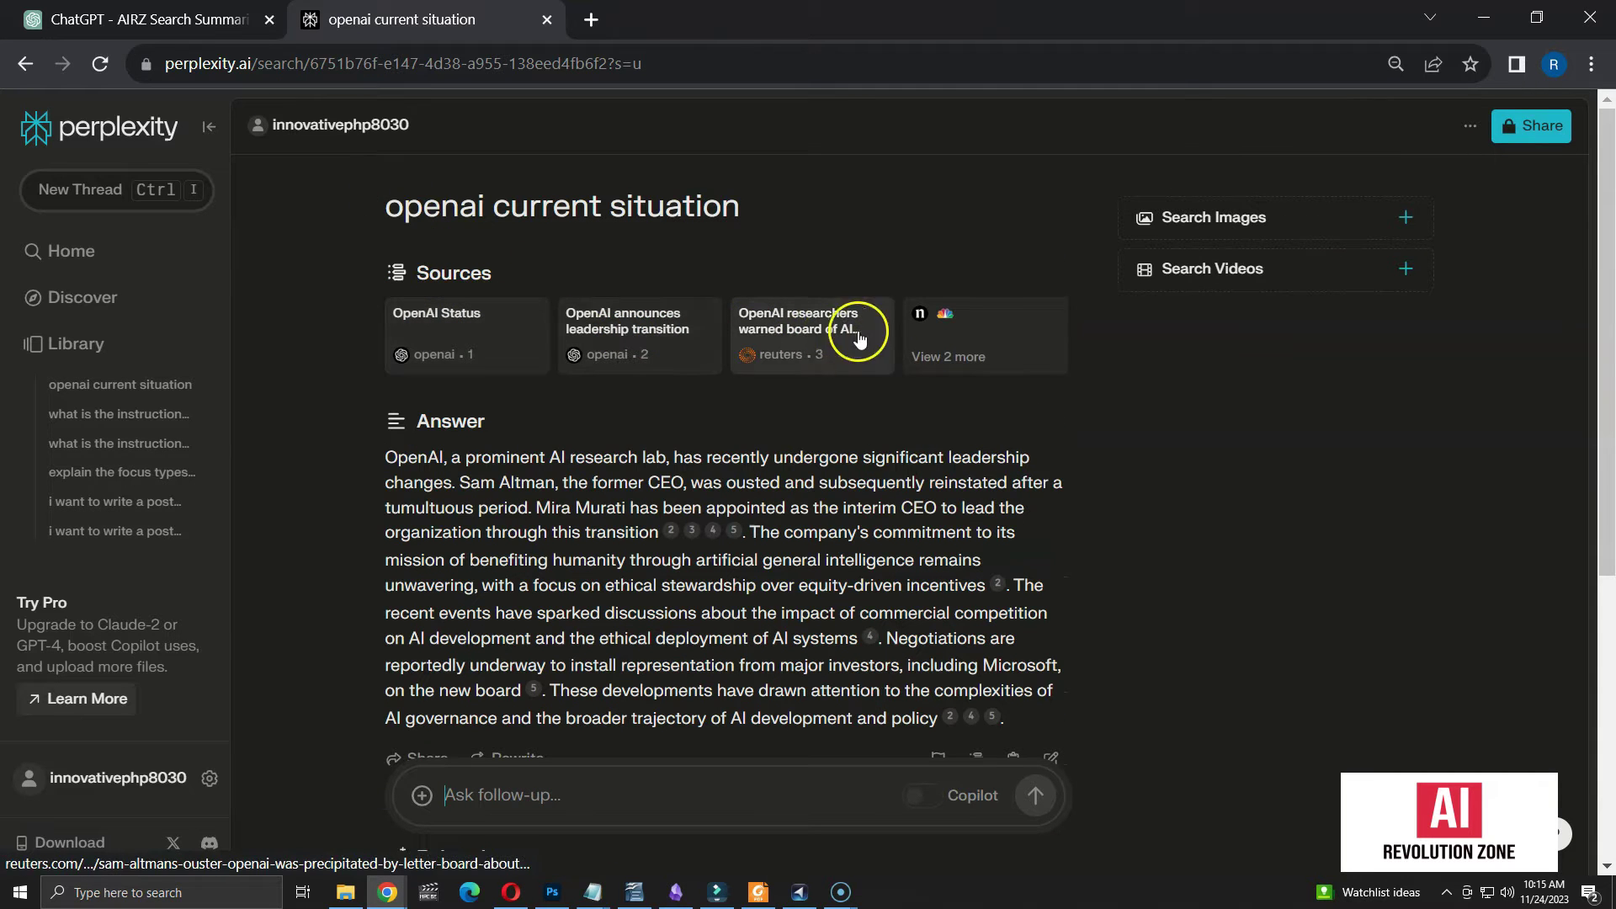
pyautogui.scroll(-2, 952, 337)
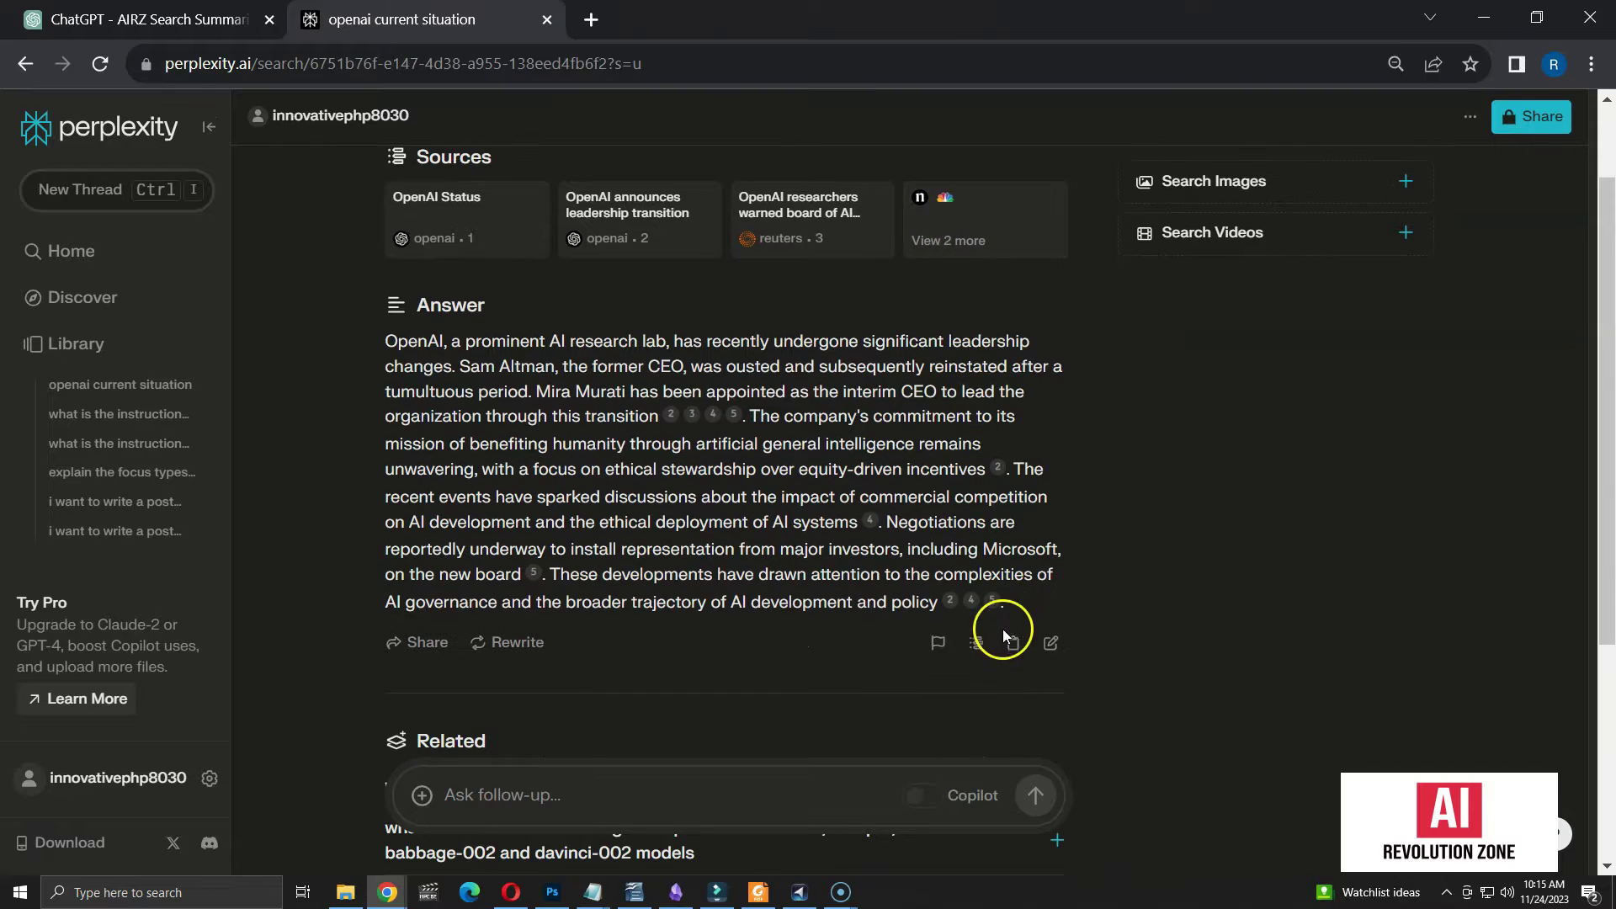
# - Remove the leadership-transition and Reuters sources and regenerate the answer from the remaining three
pyautogui.click(978, 644)
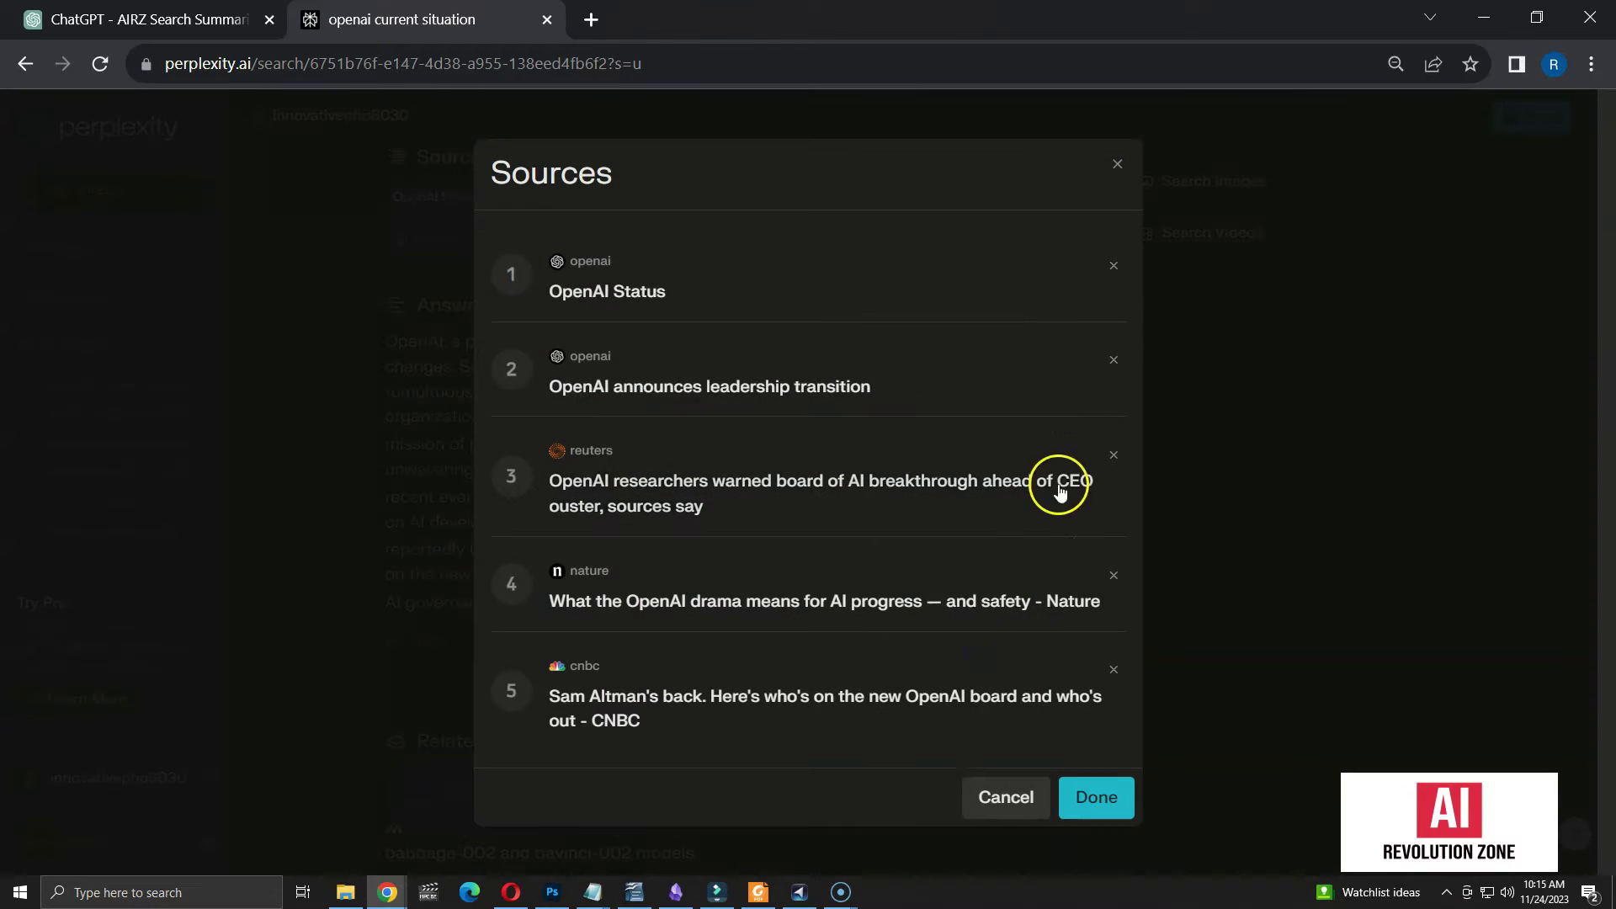
pyautogui.click(1114, 362)
pyautogui.click(1114, 455)
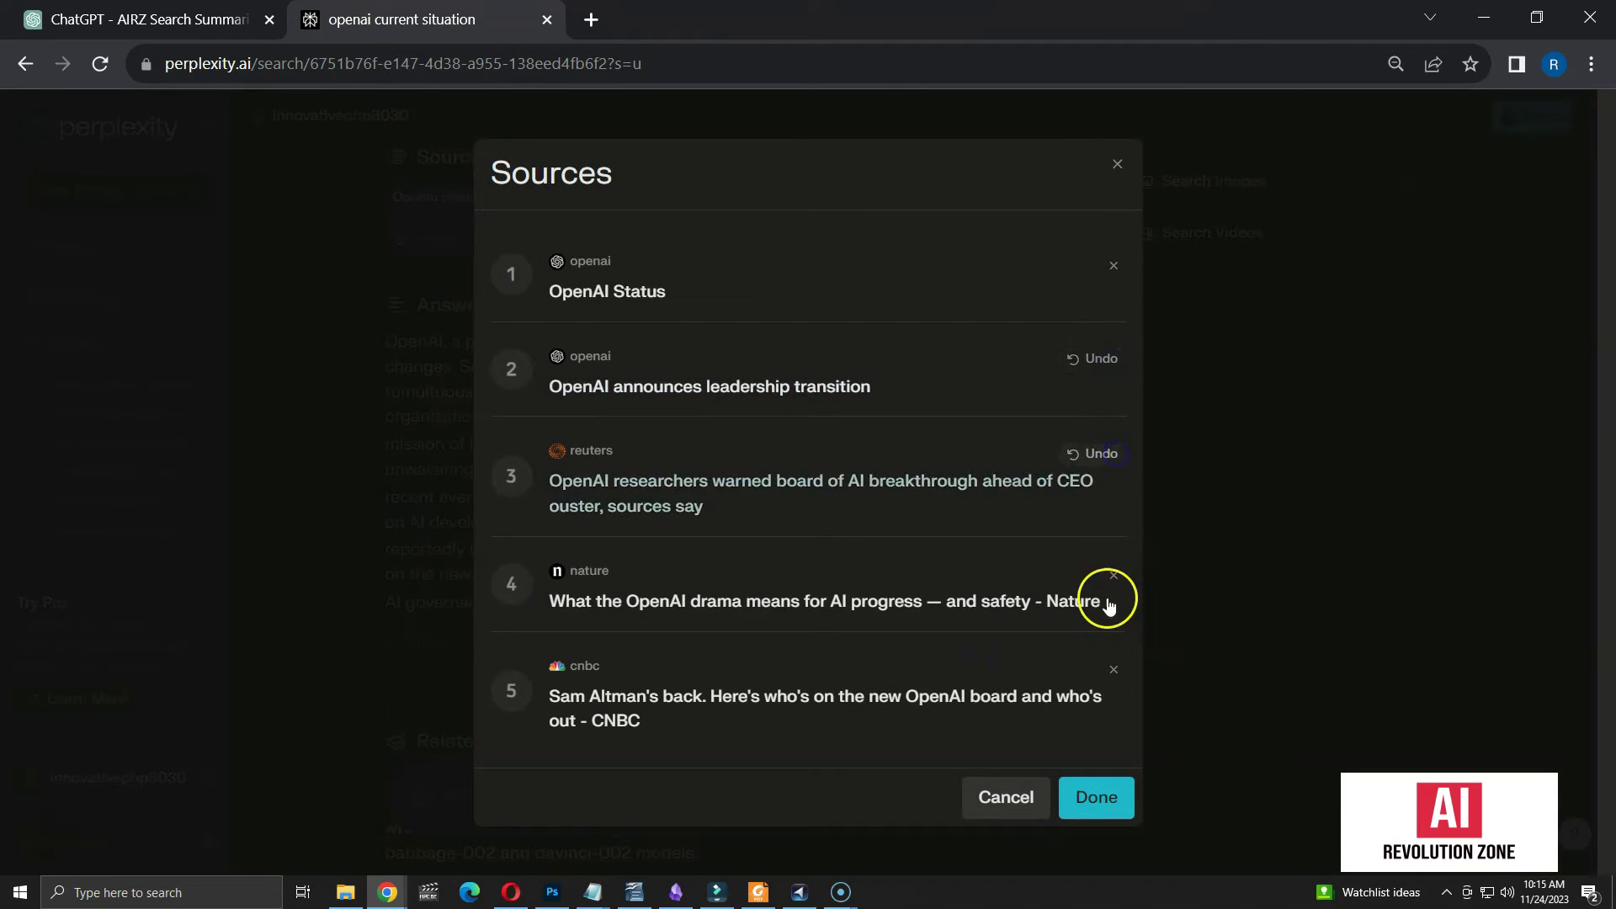
pyautogui.click(1095, 797)
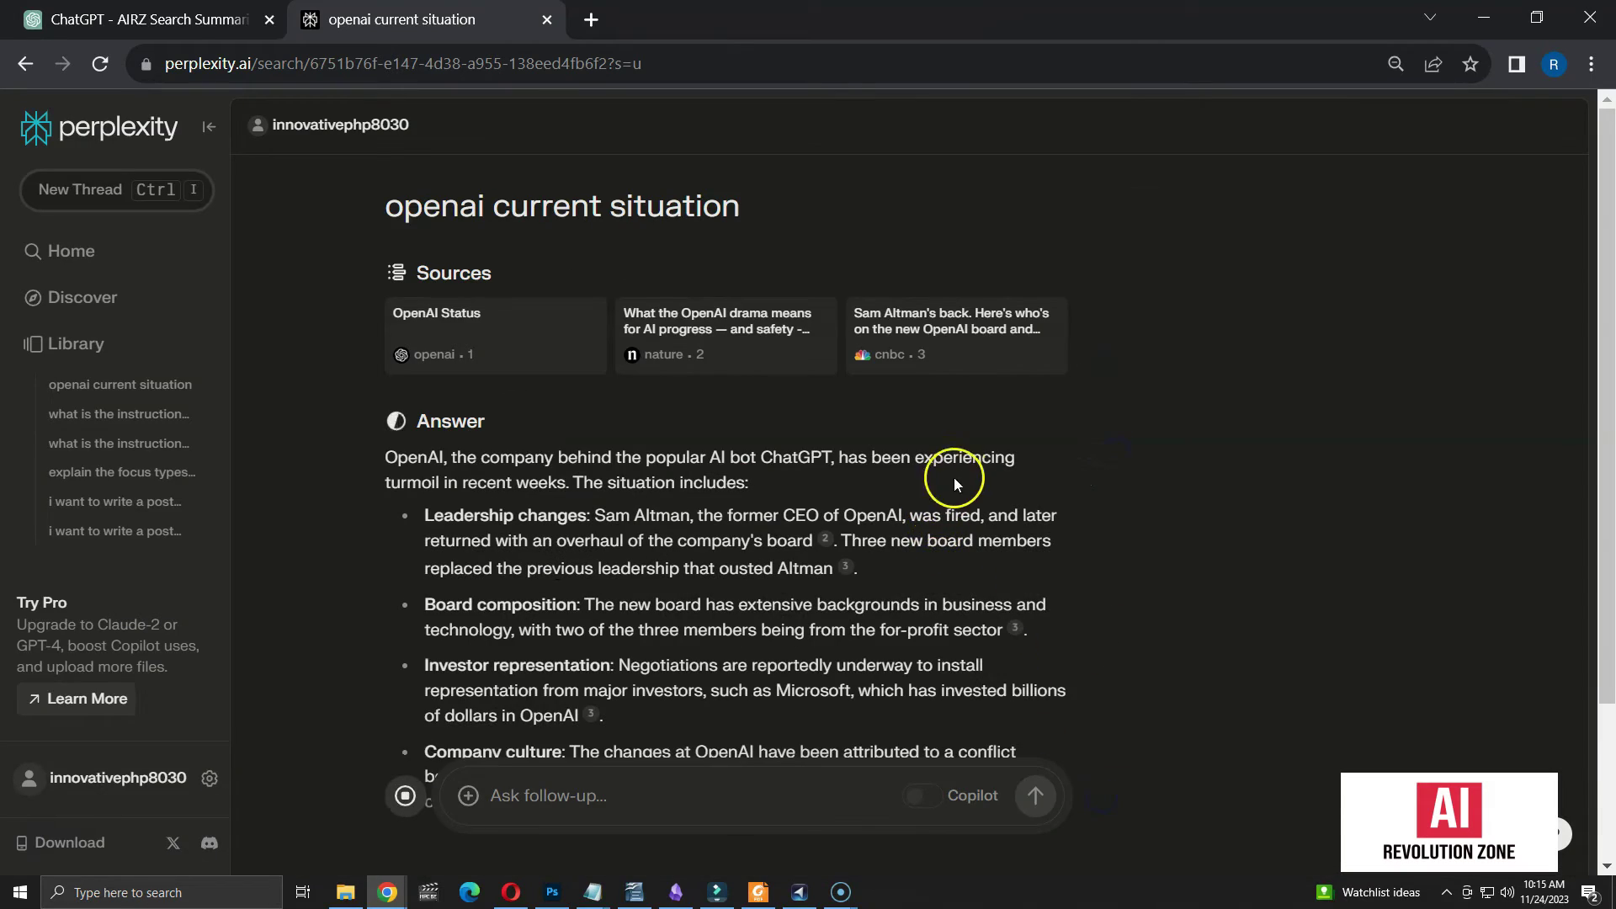
pyautogui.scroll(-2, 959, 473)
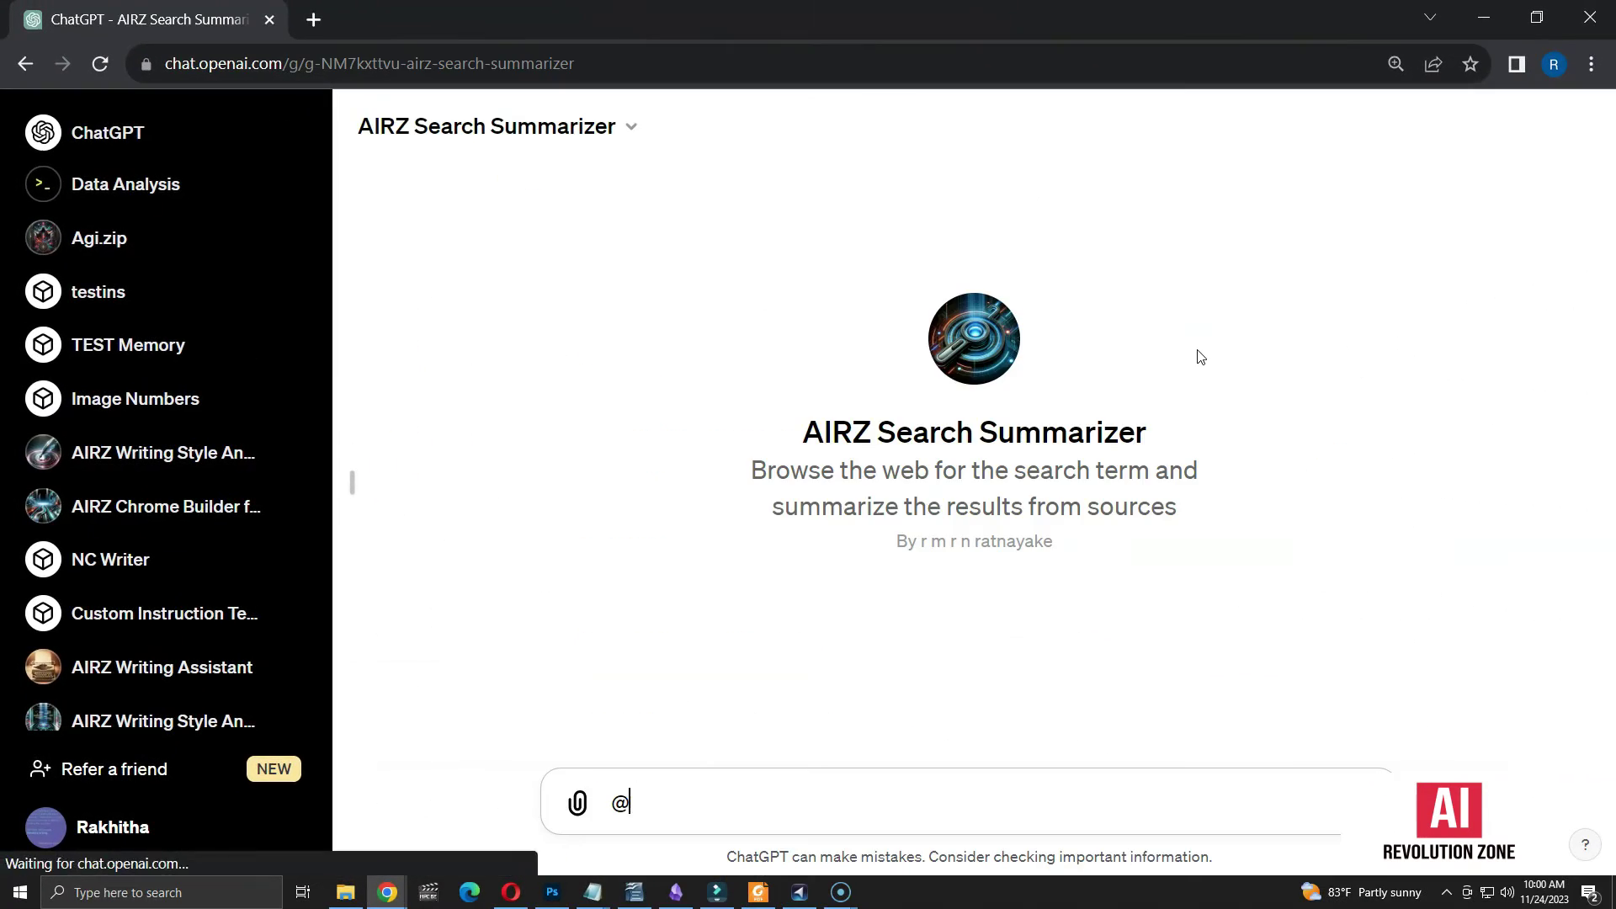
# - Send 'ssTerm [openai current situation]' to the AIRZ Search Summarizer chat
pyautogui.write('ssTerm [openai current situat')
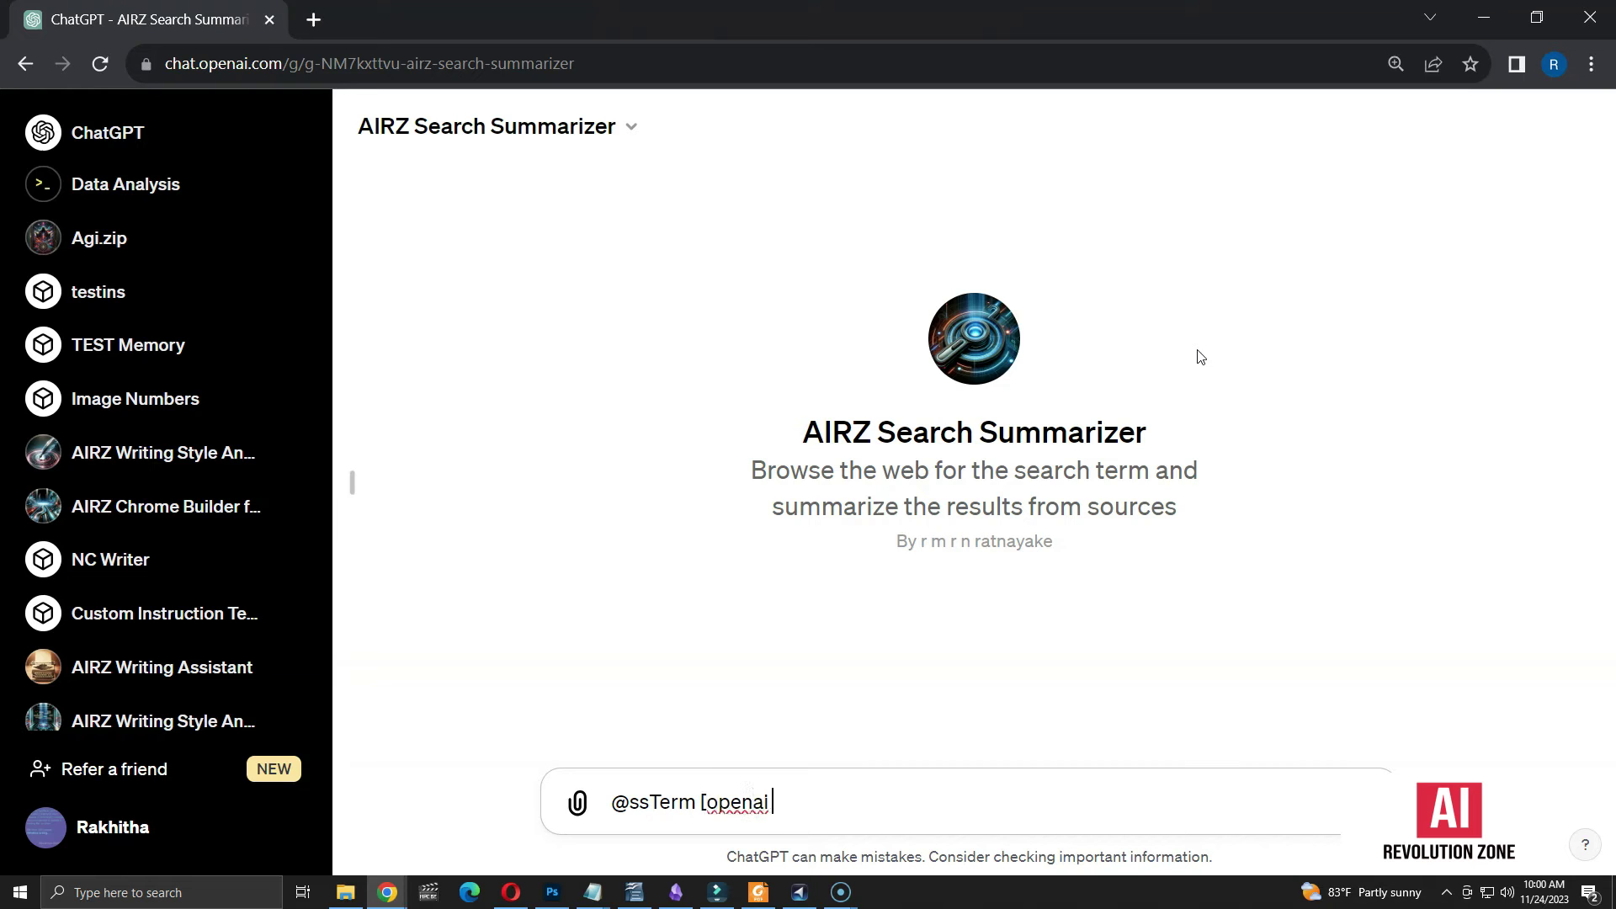
pyautogui.write('ion]')
pyautogui.press('Return')
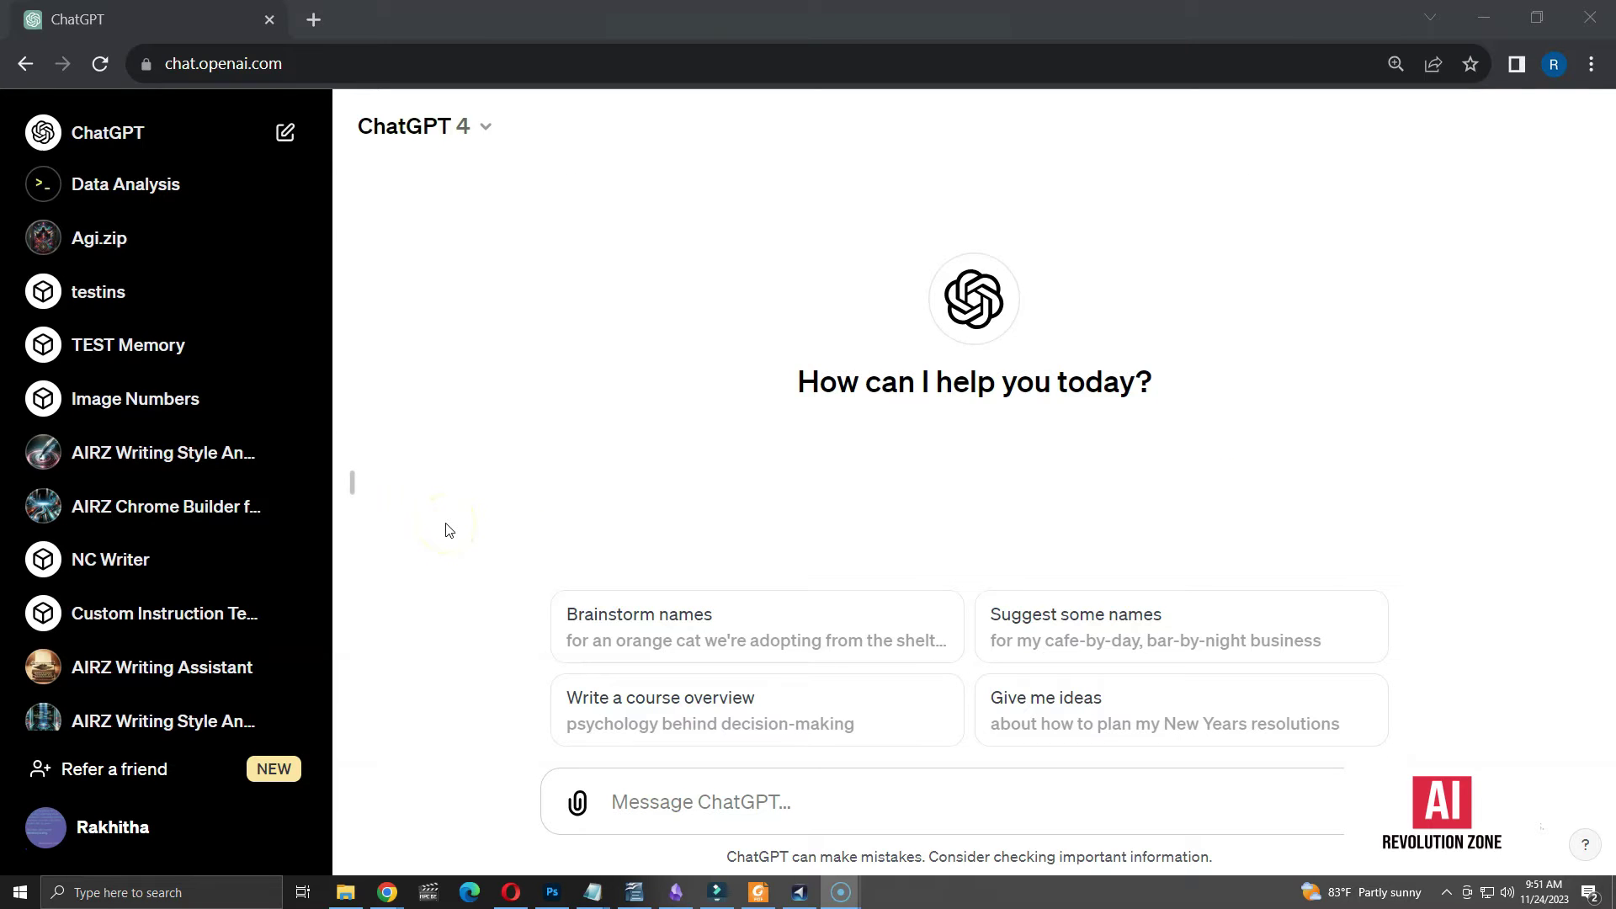
# - From My GPTs, start a new GPT and switch to its Configure form
pyautogui.scroll(-4, 220, 462)
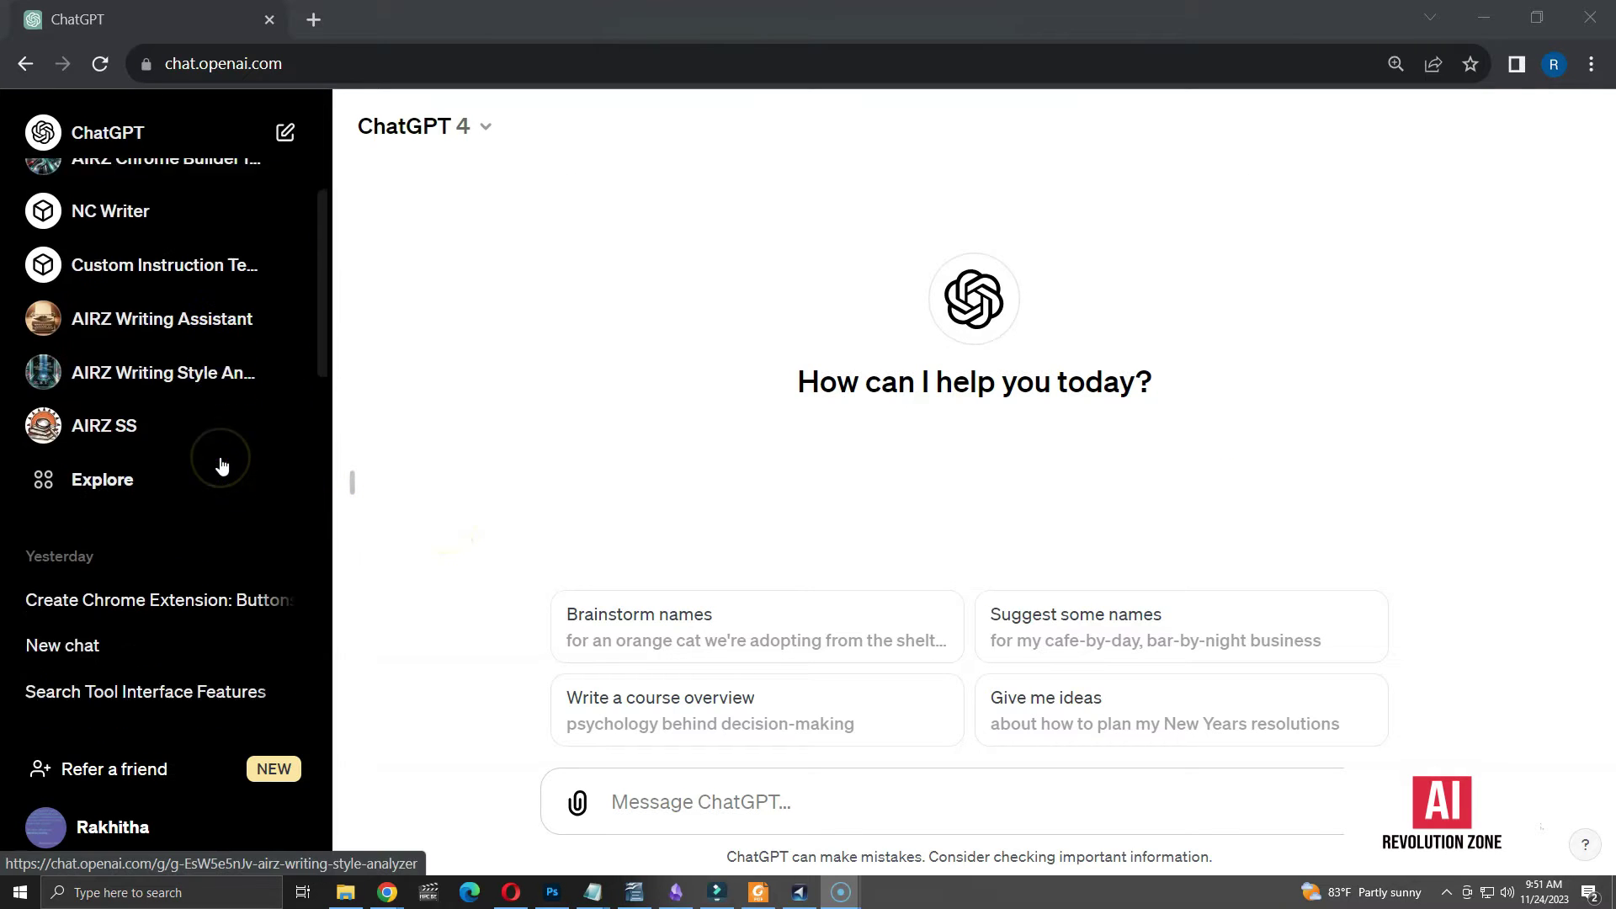
pyautogui.click(131, 482)
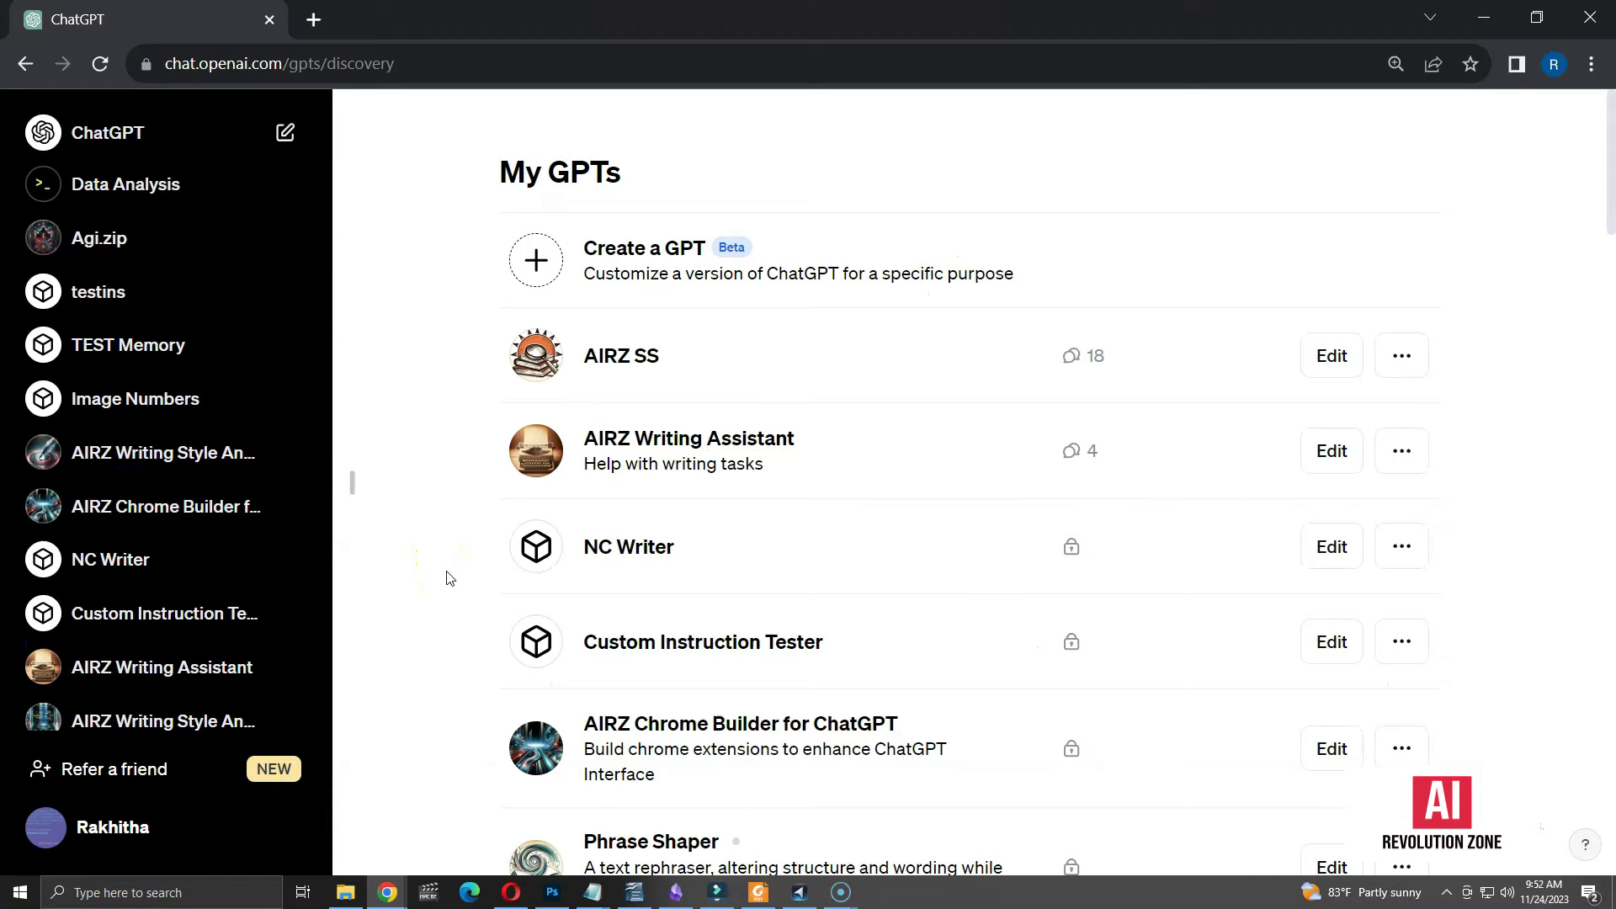
pyautogui.click(658, 264)
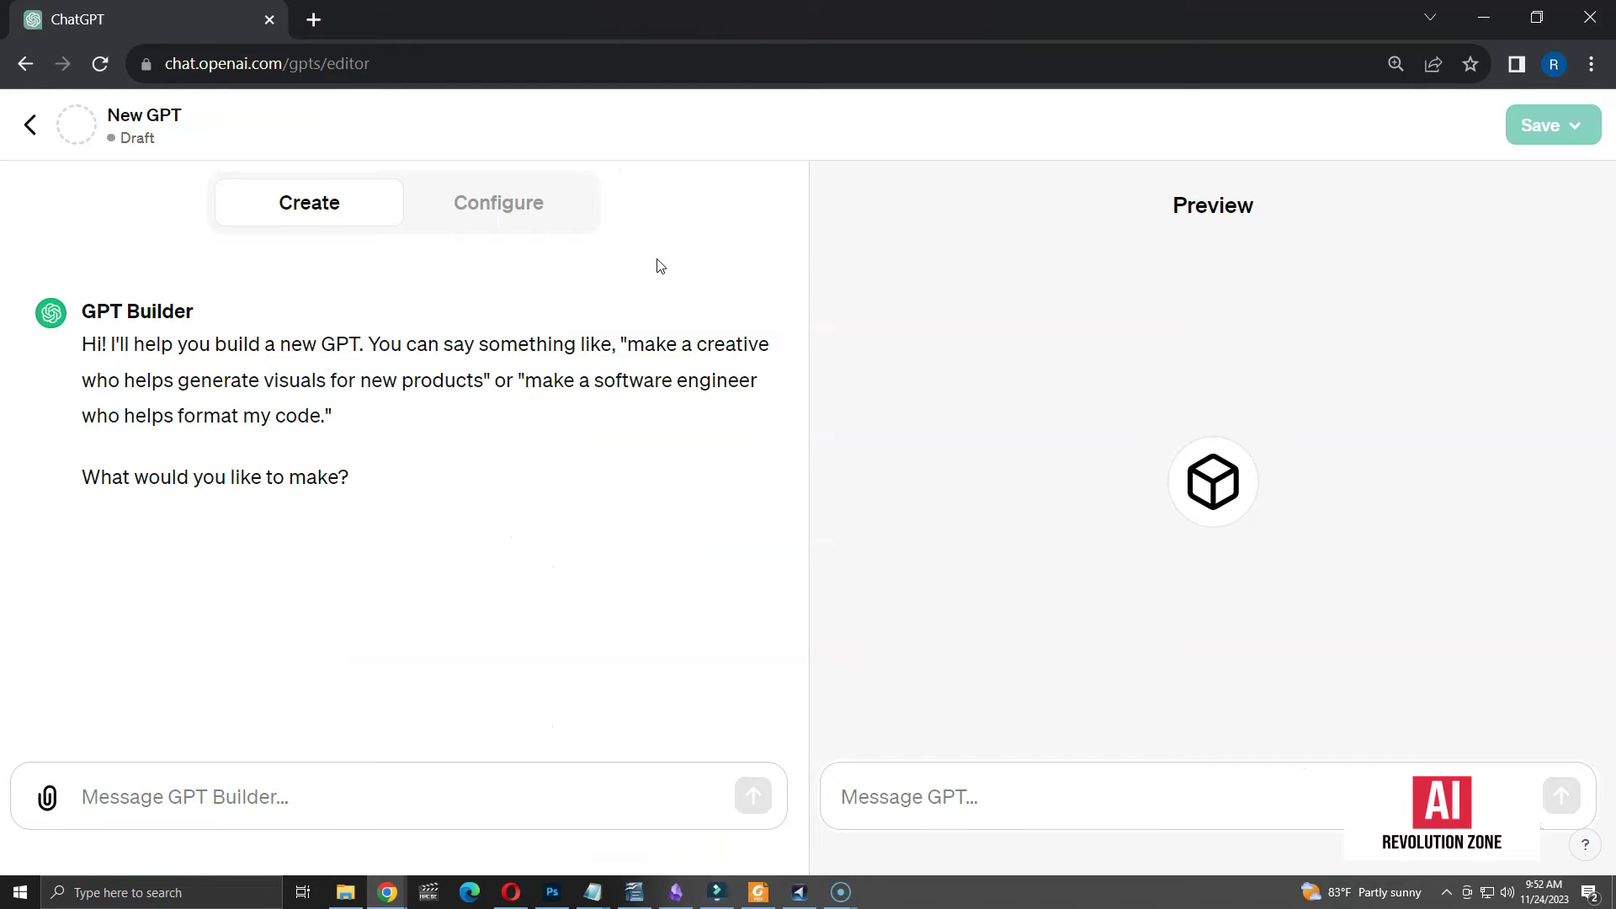
pyautogui.click(519, 208)
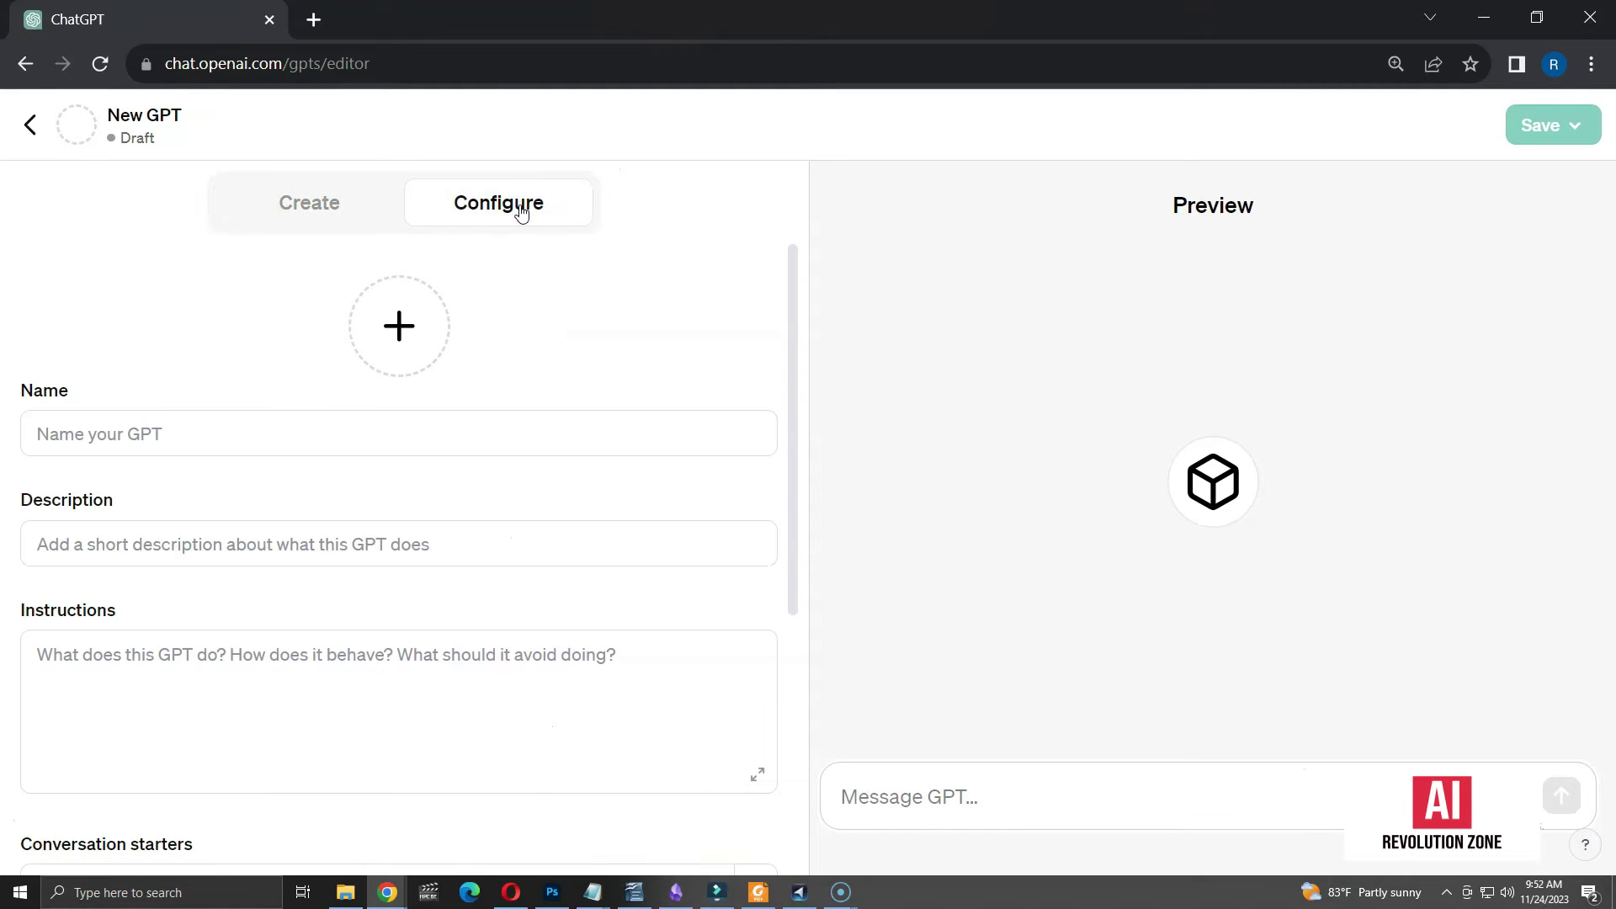
# - Name the GPT 'AIRZ Search Summarizer' and generate its avatar with DALL·E
pyautogui.click(227, 431)
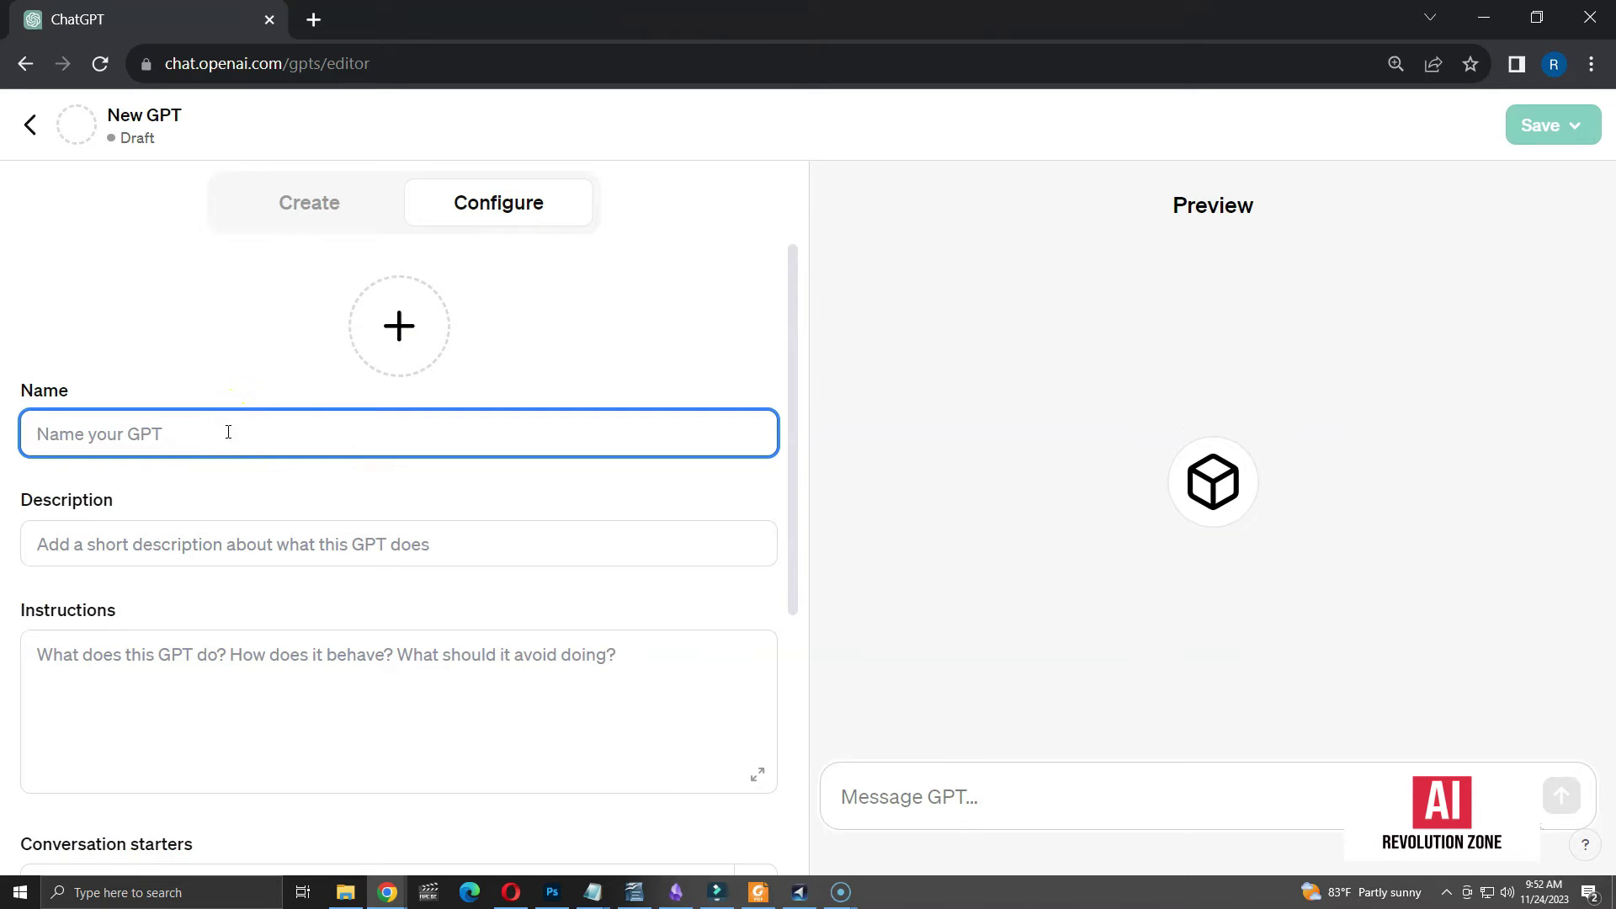
pyautogui.write('AIRZ Search')
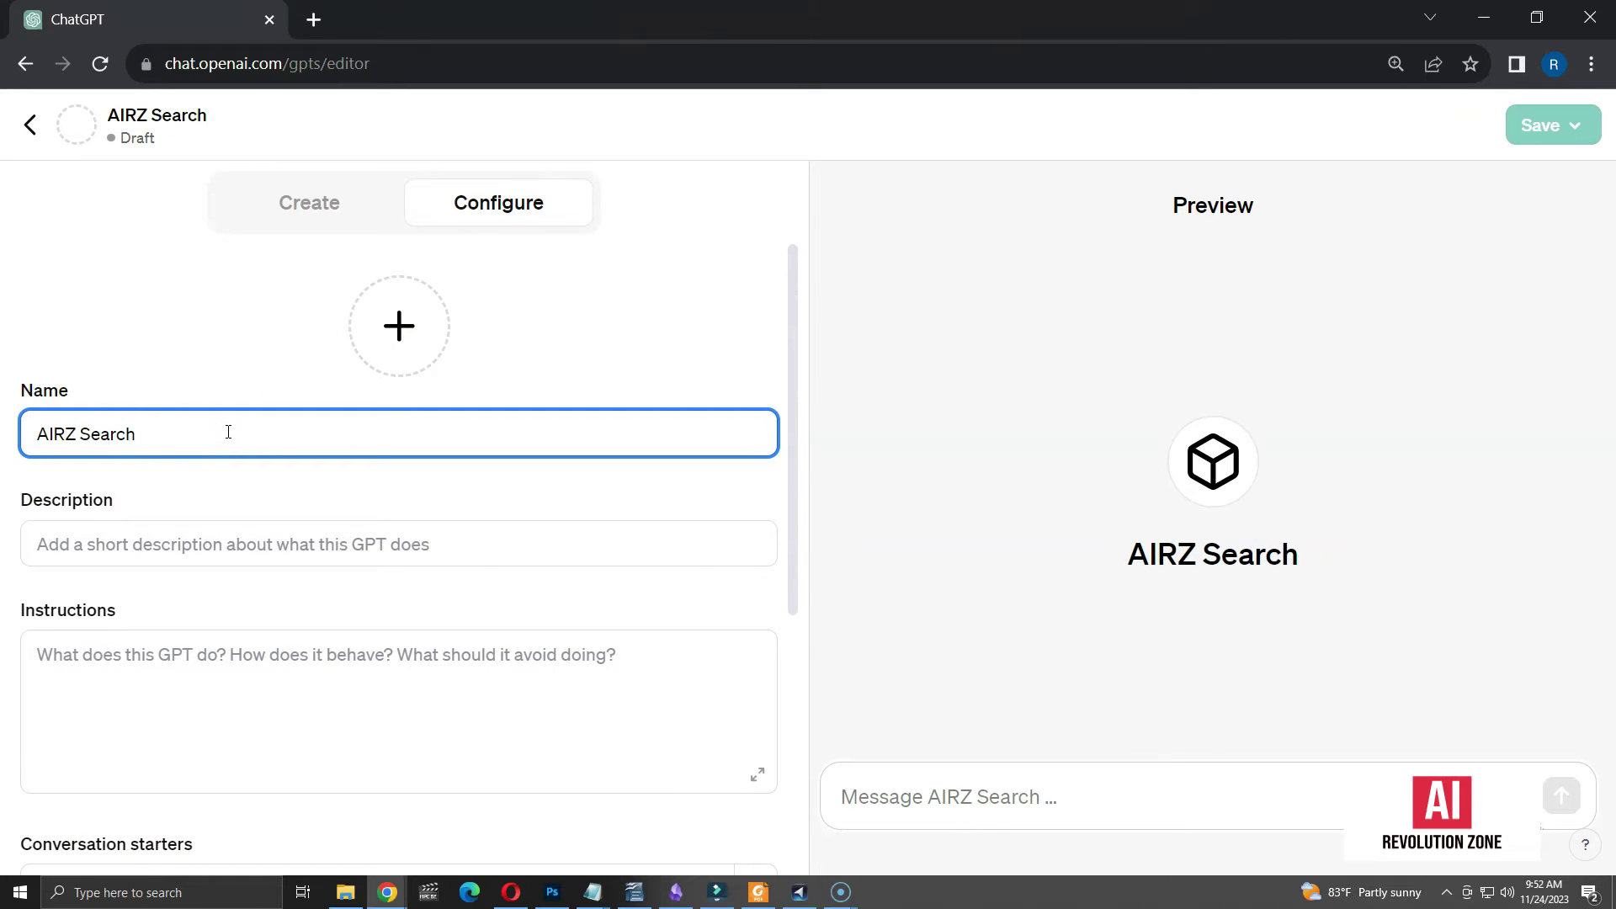
pyautogui.write(' Summerizer')
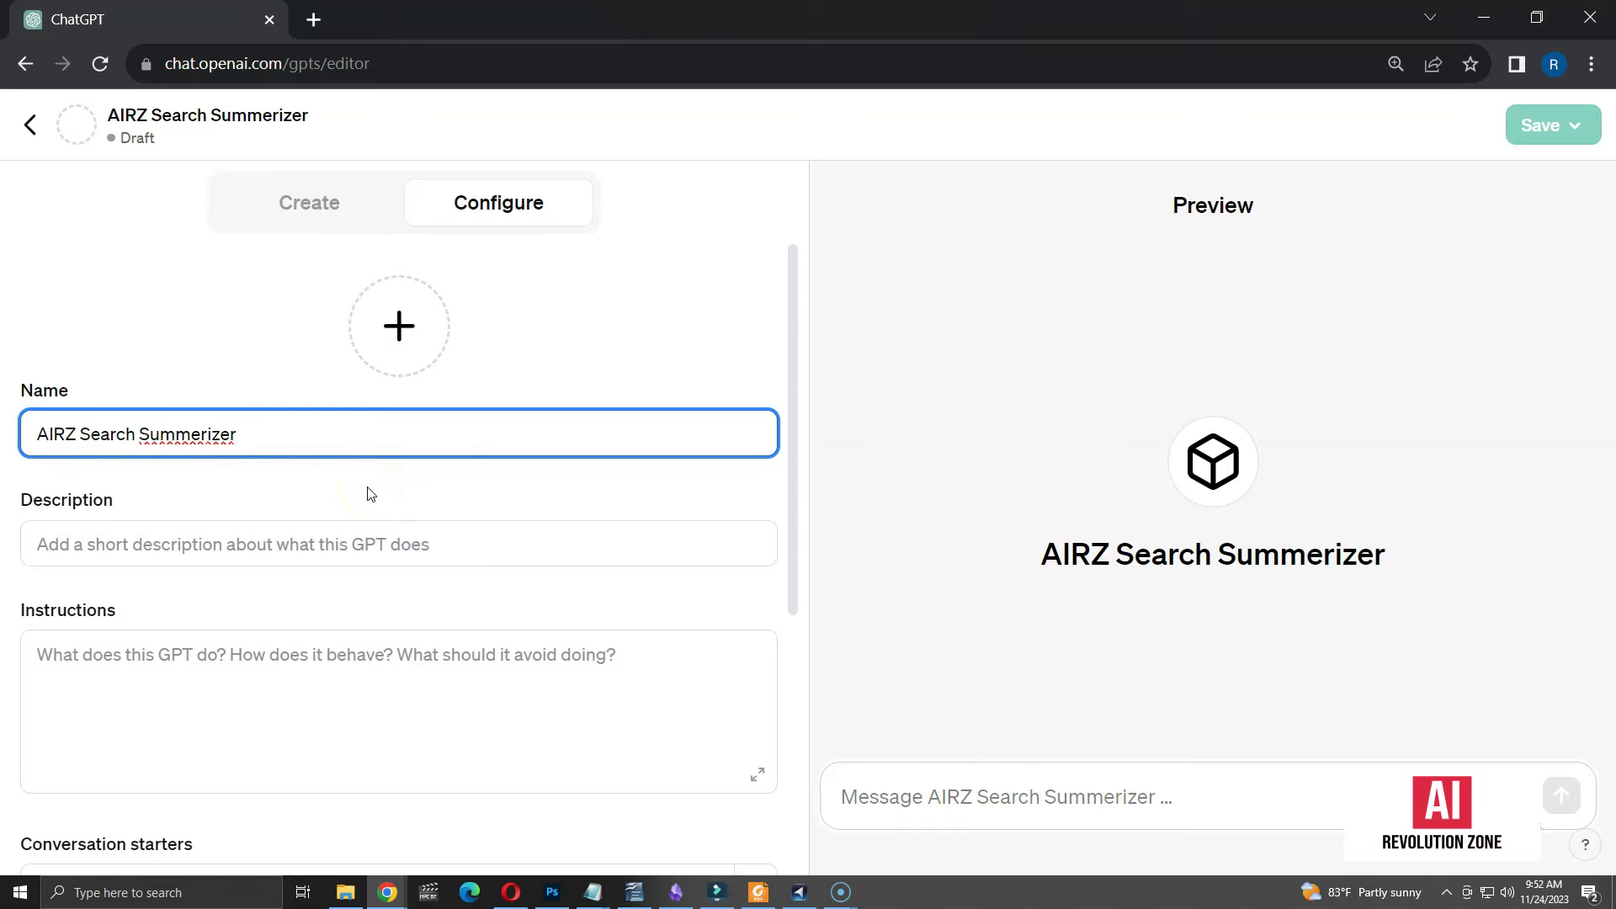
pyautogui.rightClick(159, 438)
pyautogui.click(227, 452)
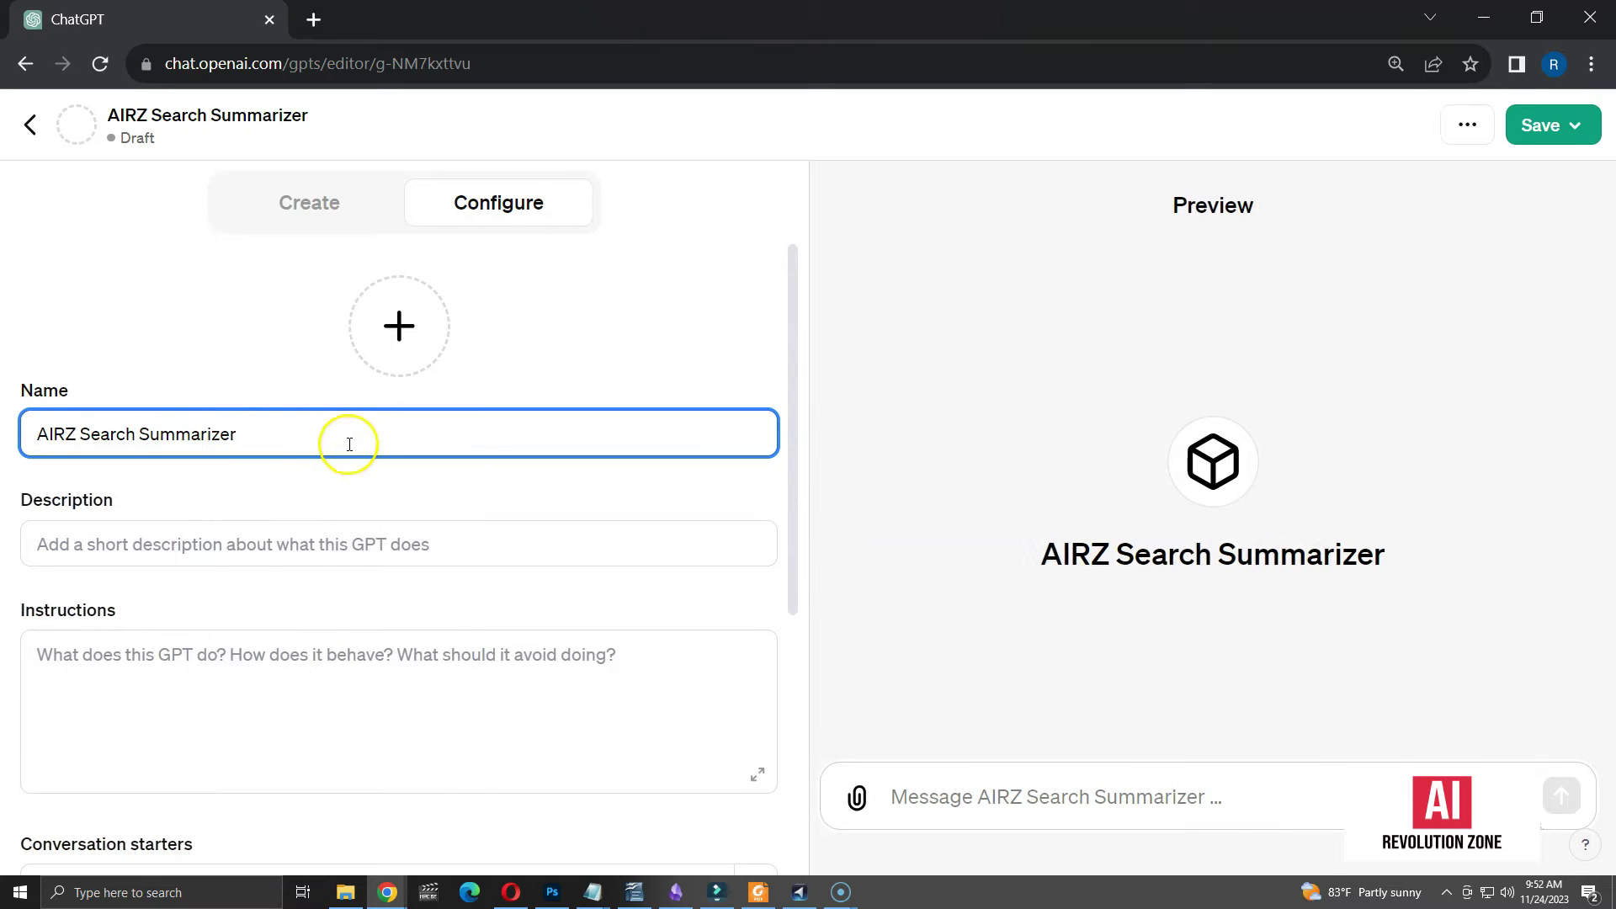
pyautogui.click(375, 324)
pyautogui.click(411, 491)
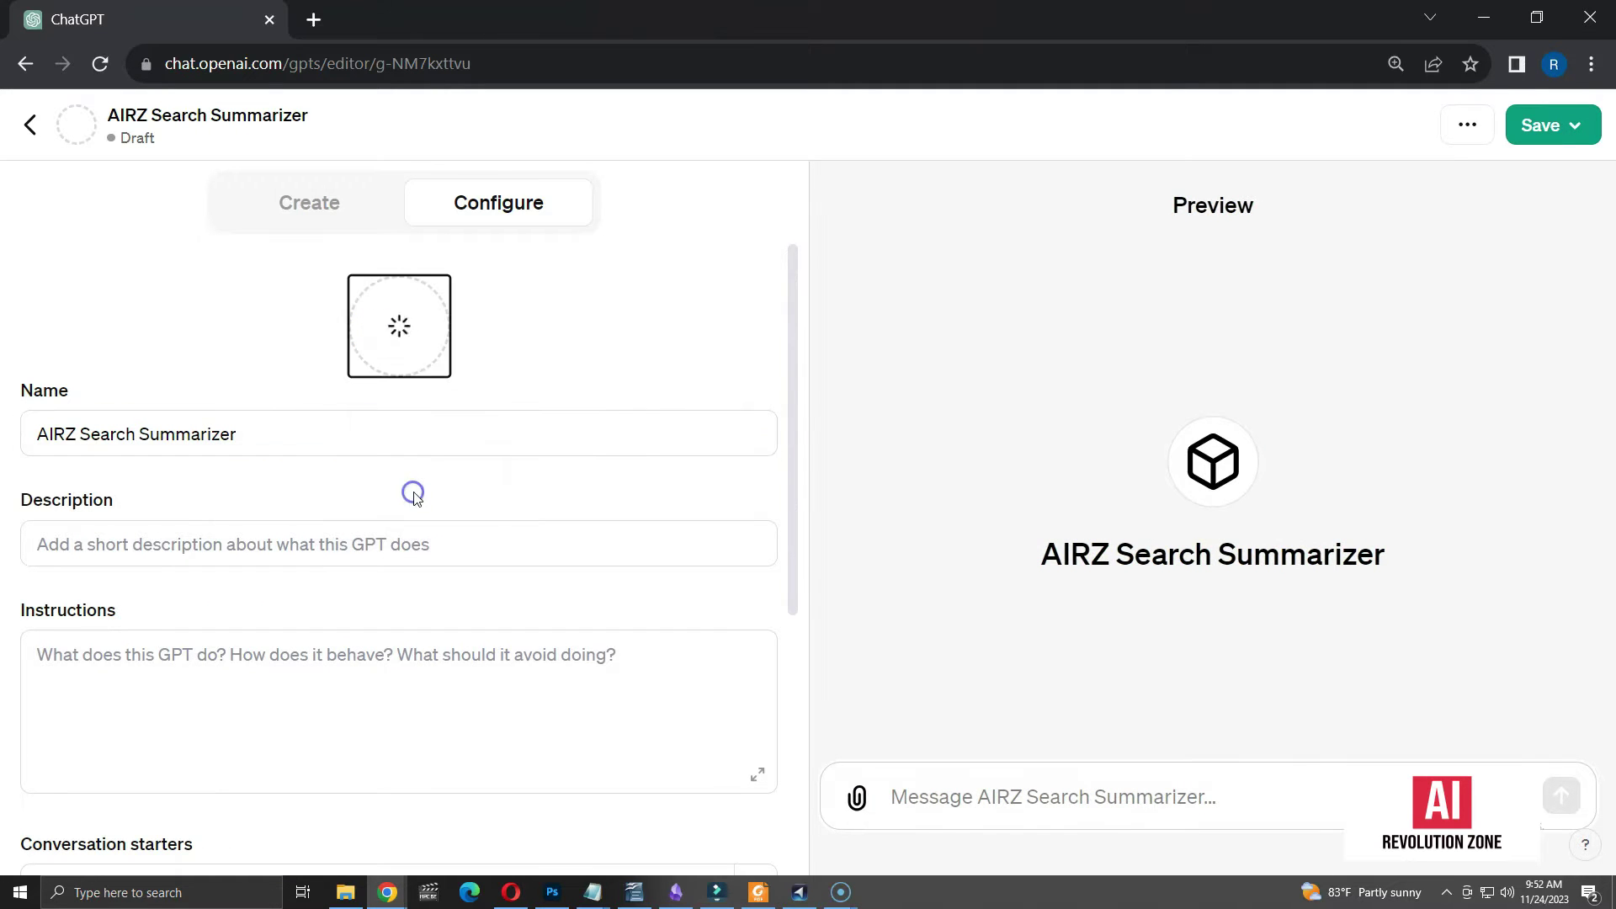
# - Describe it as browsing the web for the search term and summarizing results from sources
pyautogui.click(250, 545)
pyautogui.write('Browser')
pyautogui.press('BackSpace')
pyautogui.write('the web for the search term and s')
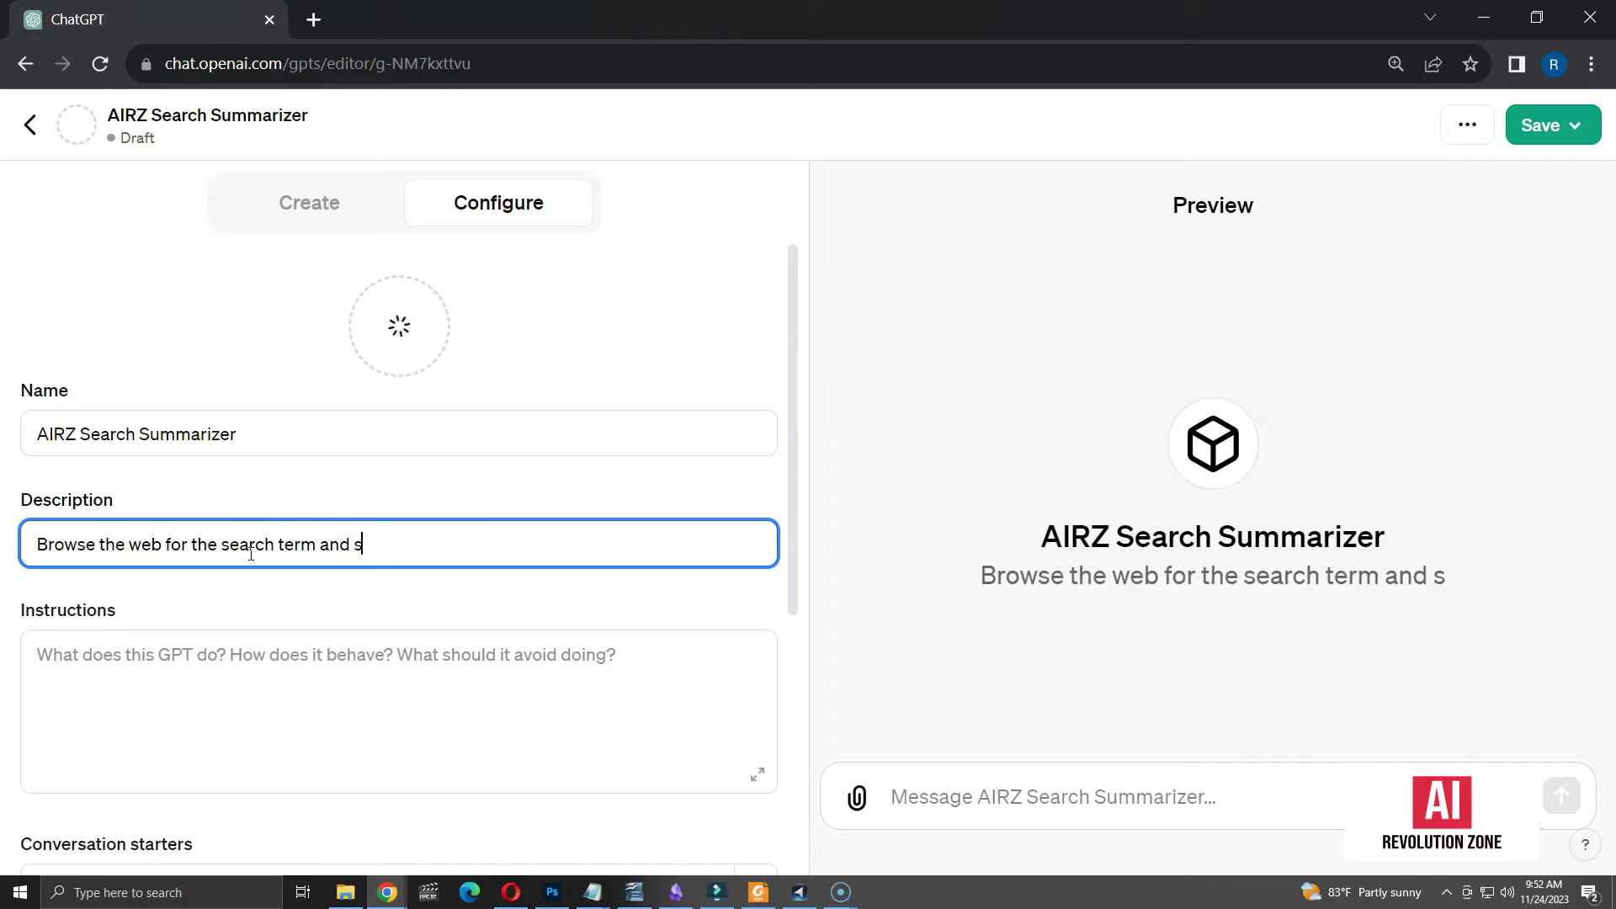
pyautogui.write('ummerize the results from sources')
pyautogui.rightClick(358, 547)
pyautogui.click(454, 274)
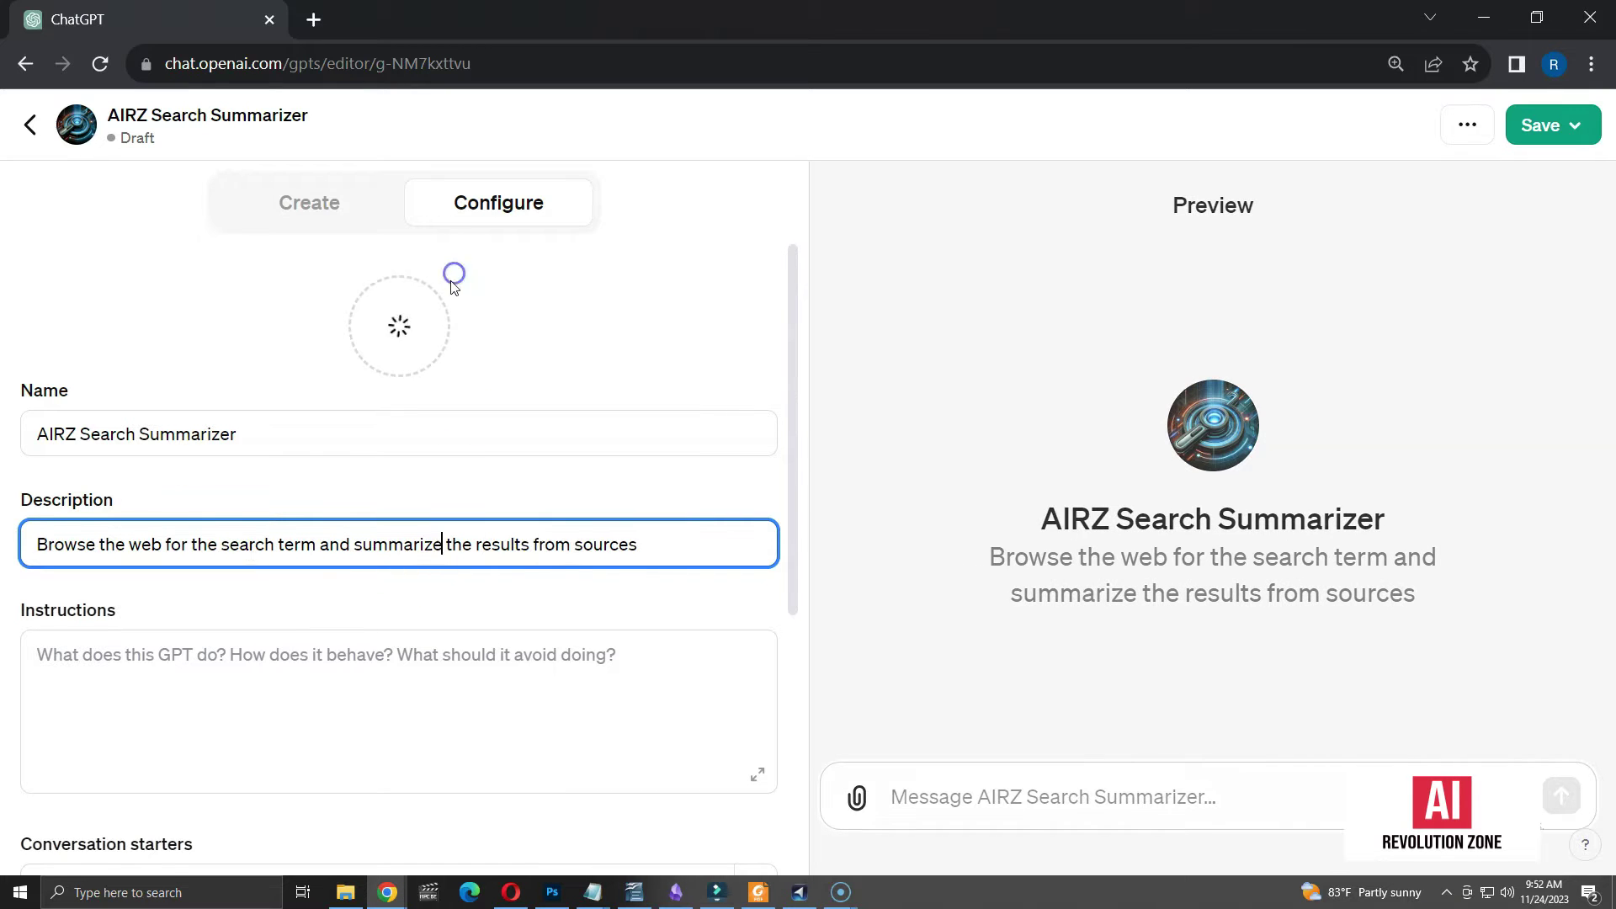
pyautogui.scroll(-4, 548, 548)
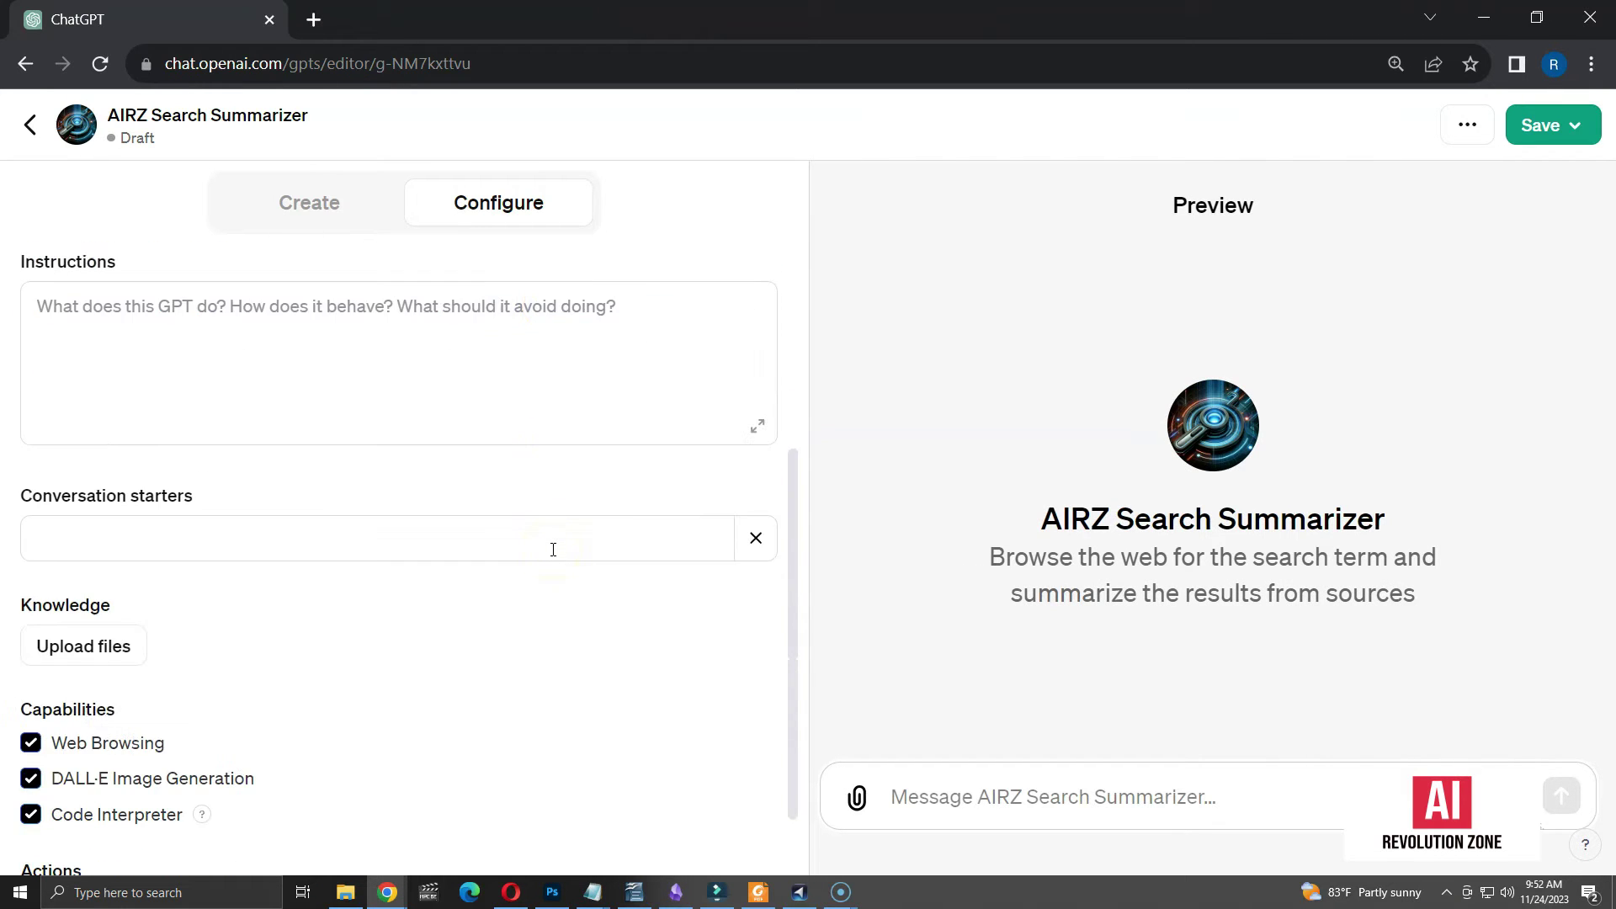
# - Keep Web Browsing checked and uncheck DALL·E Image Generation and Code Interpreter
pyautogui.scroll(-1, 553, 550)
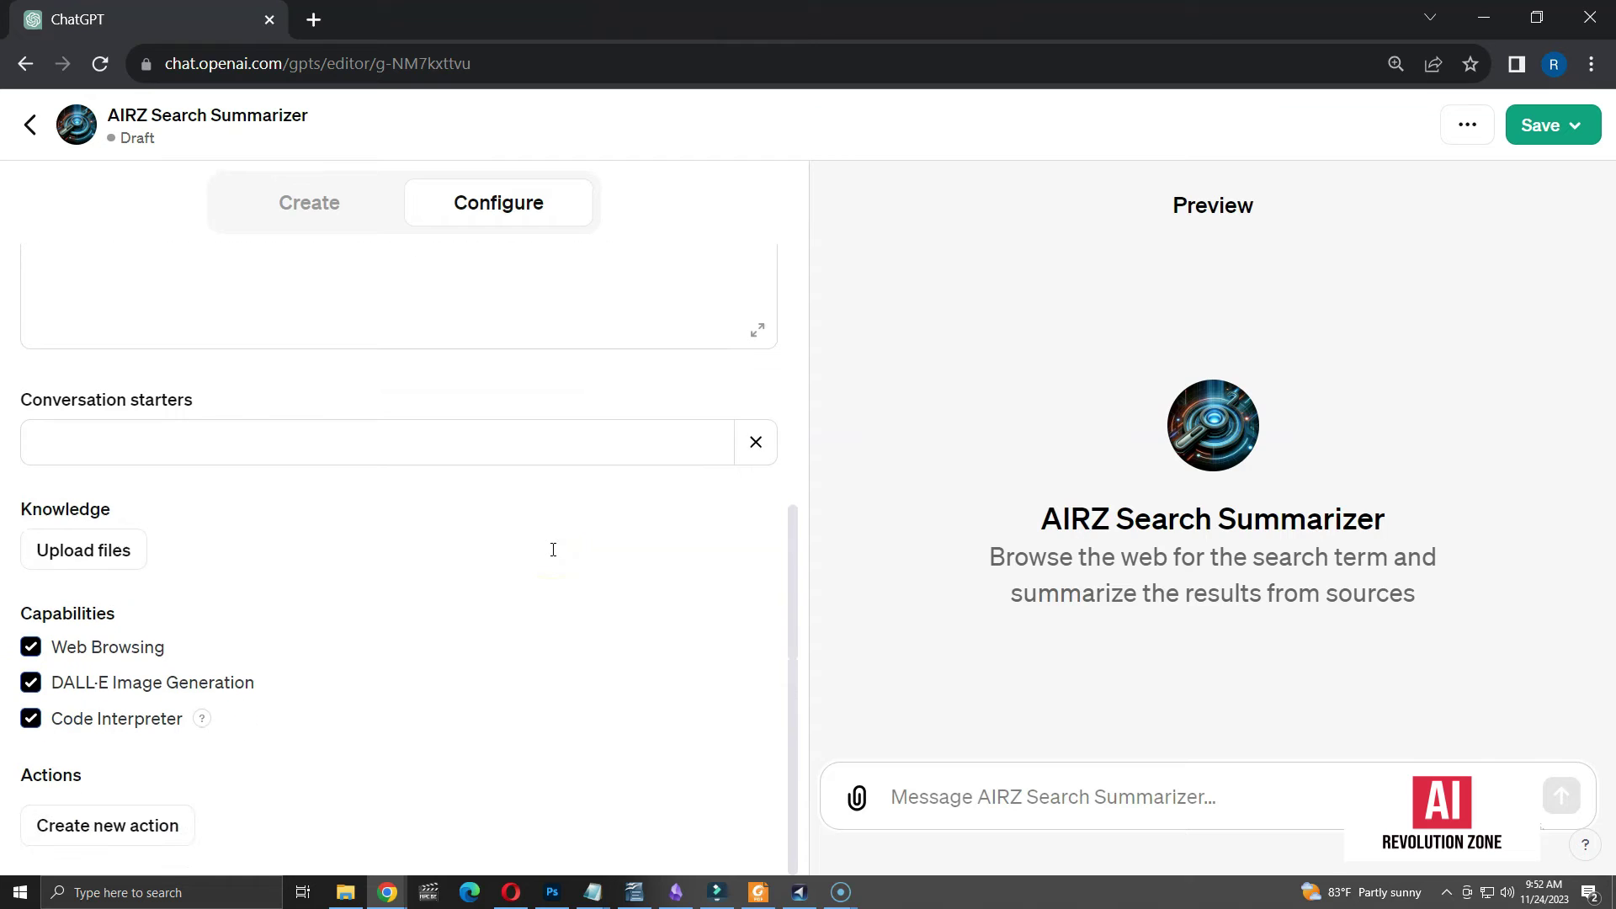
pyautogui.click(118, 650)
pyautogui.click(121, 652)
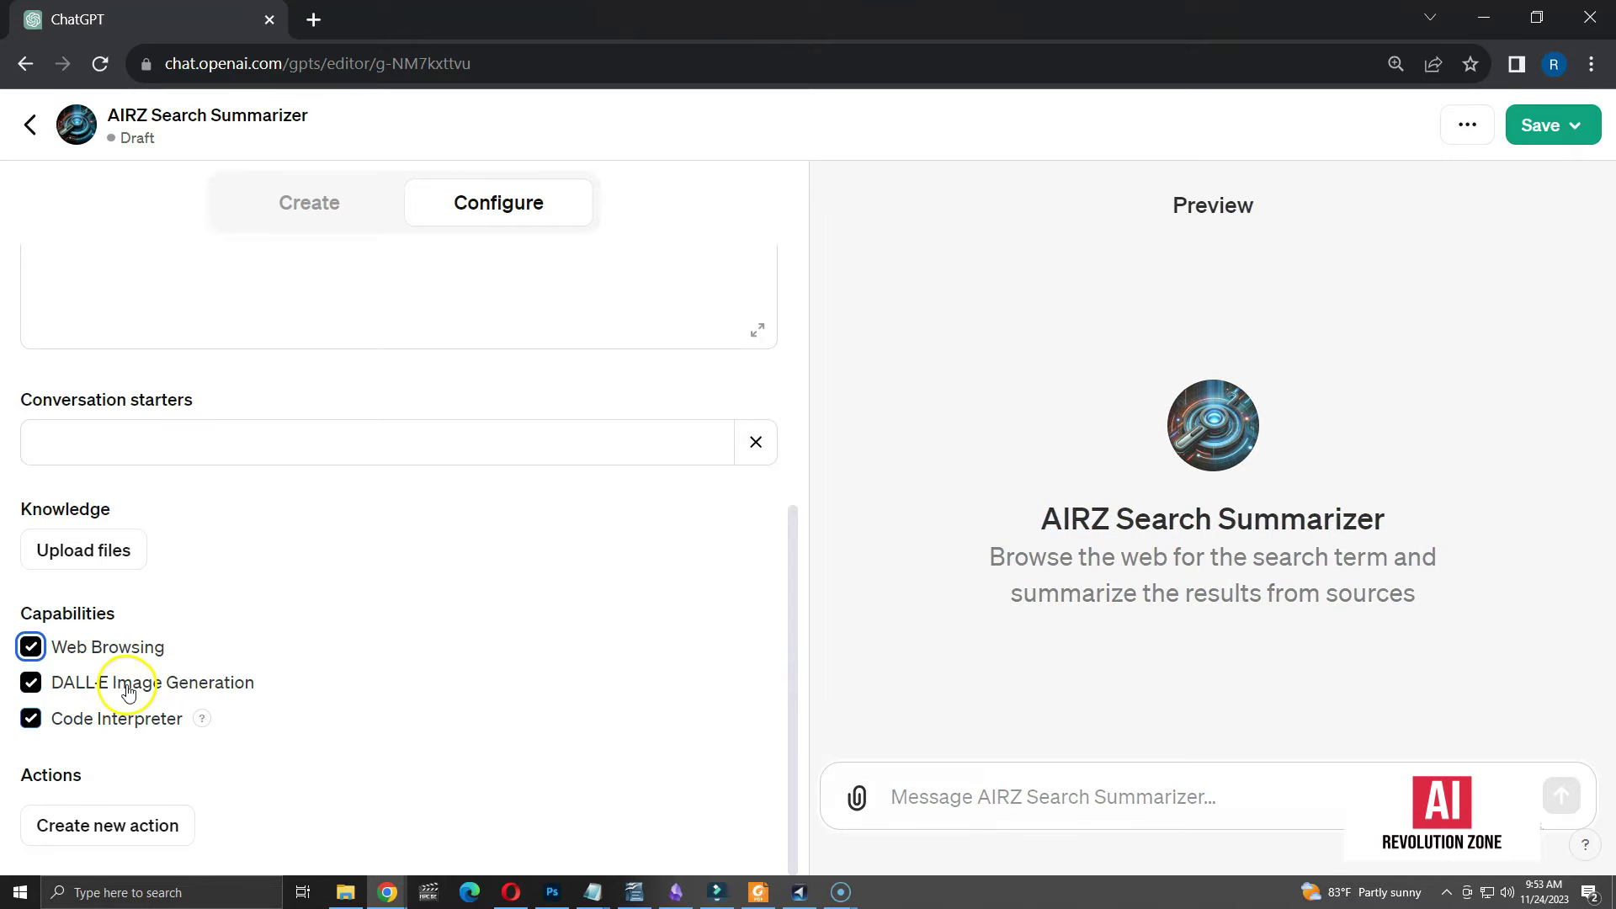
pyautogui.click(128, 691)
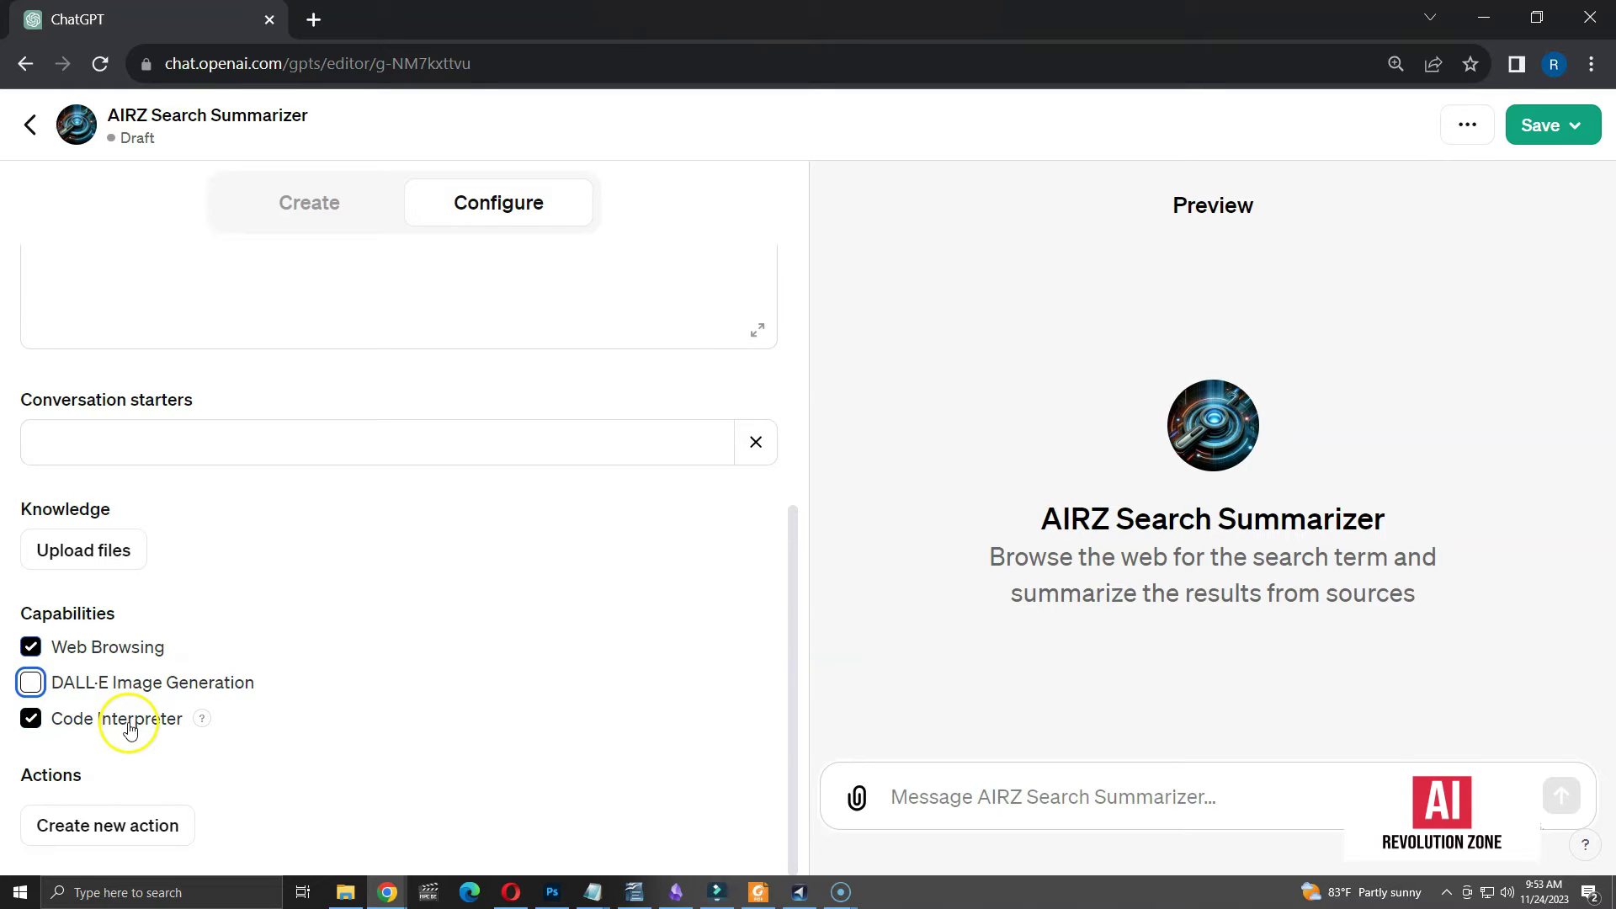
pyautogui.click(128, 724)
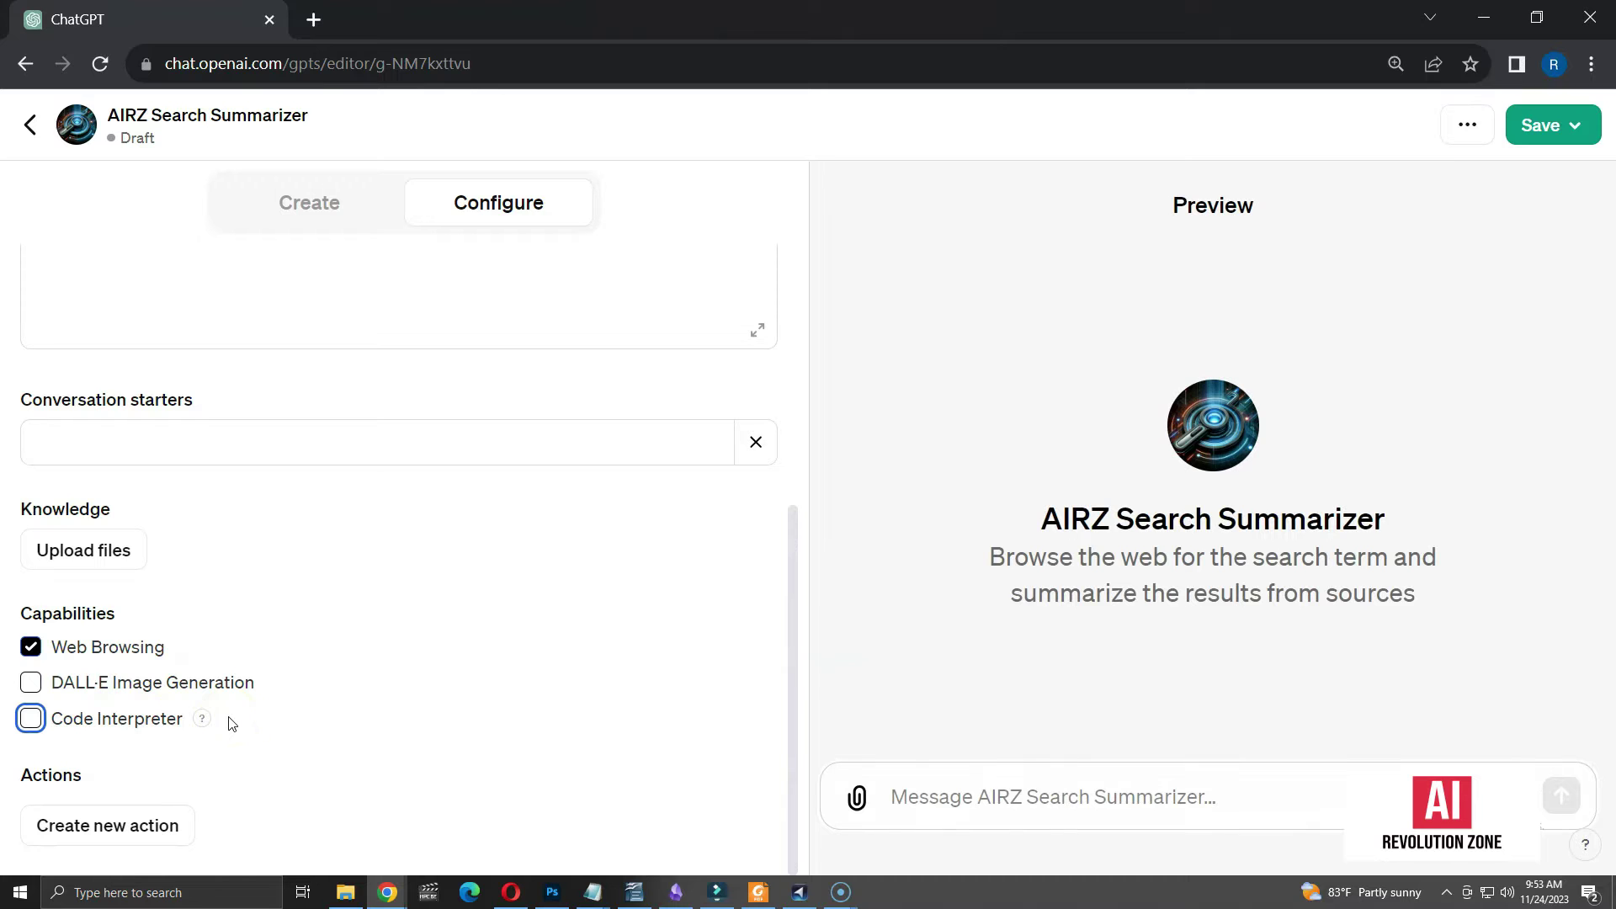
pyautogui.scroll(4, 333, 733)
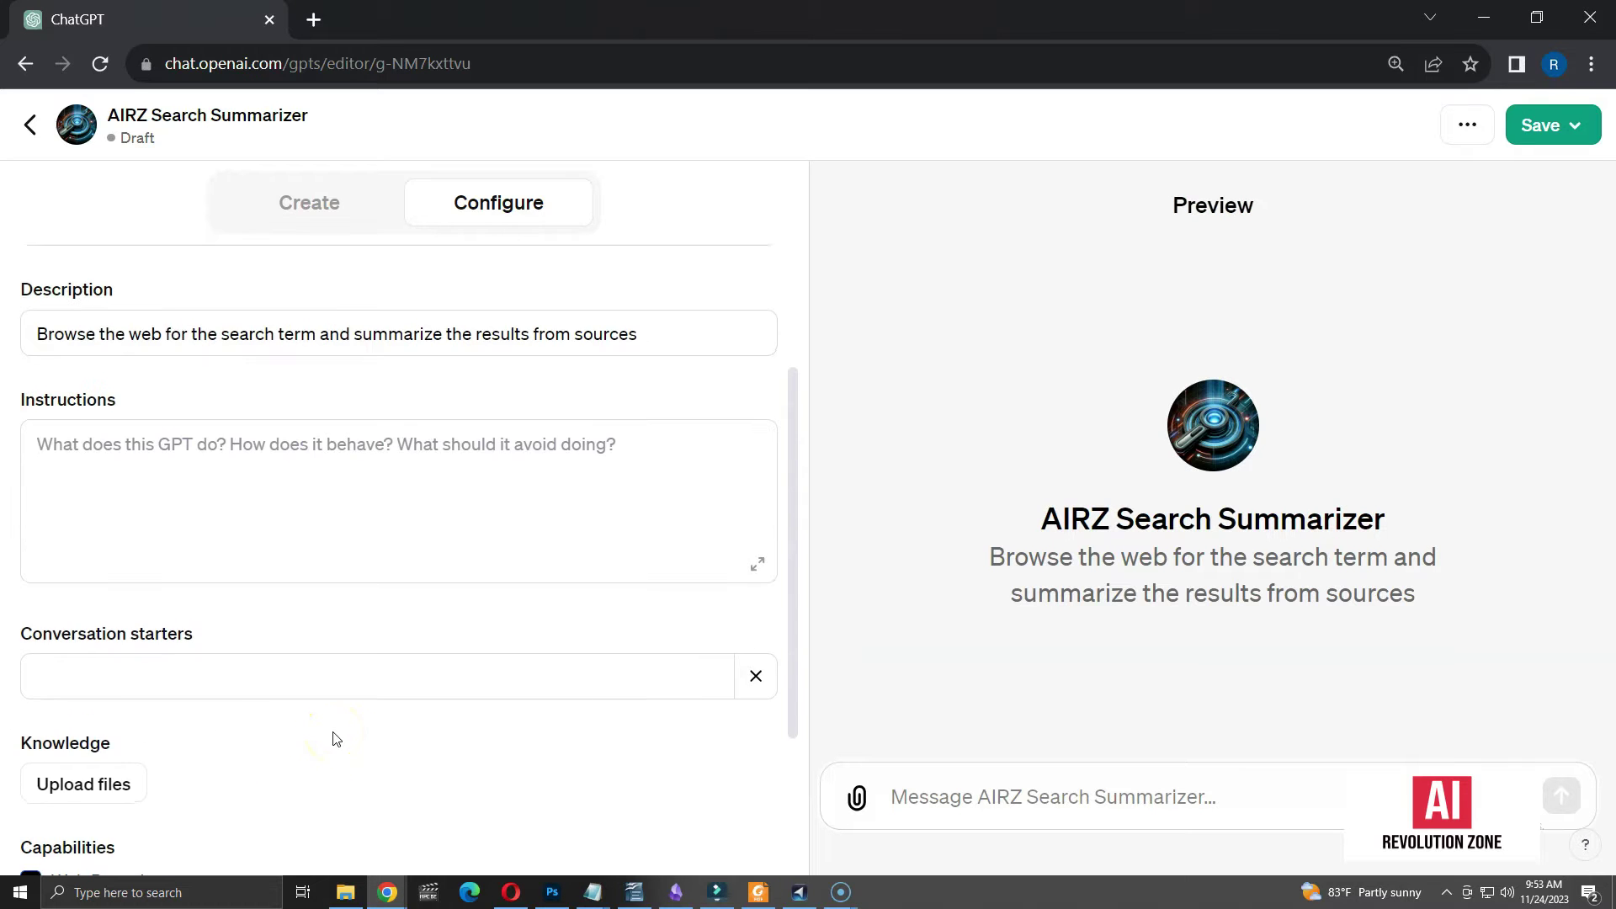
# - Paste the base follow-the-commands instructions into the expanded Instructions editor, cursor inside <commands>
pyautogui.scroll(1, 332, 739)
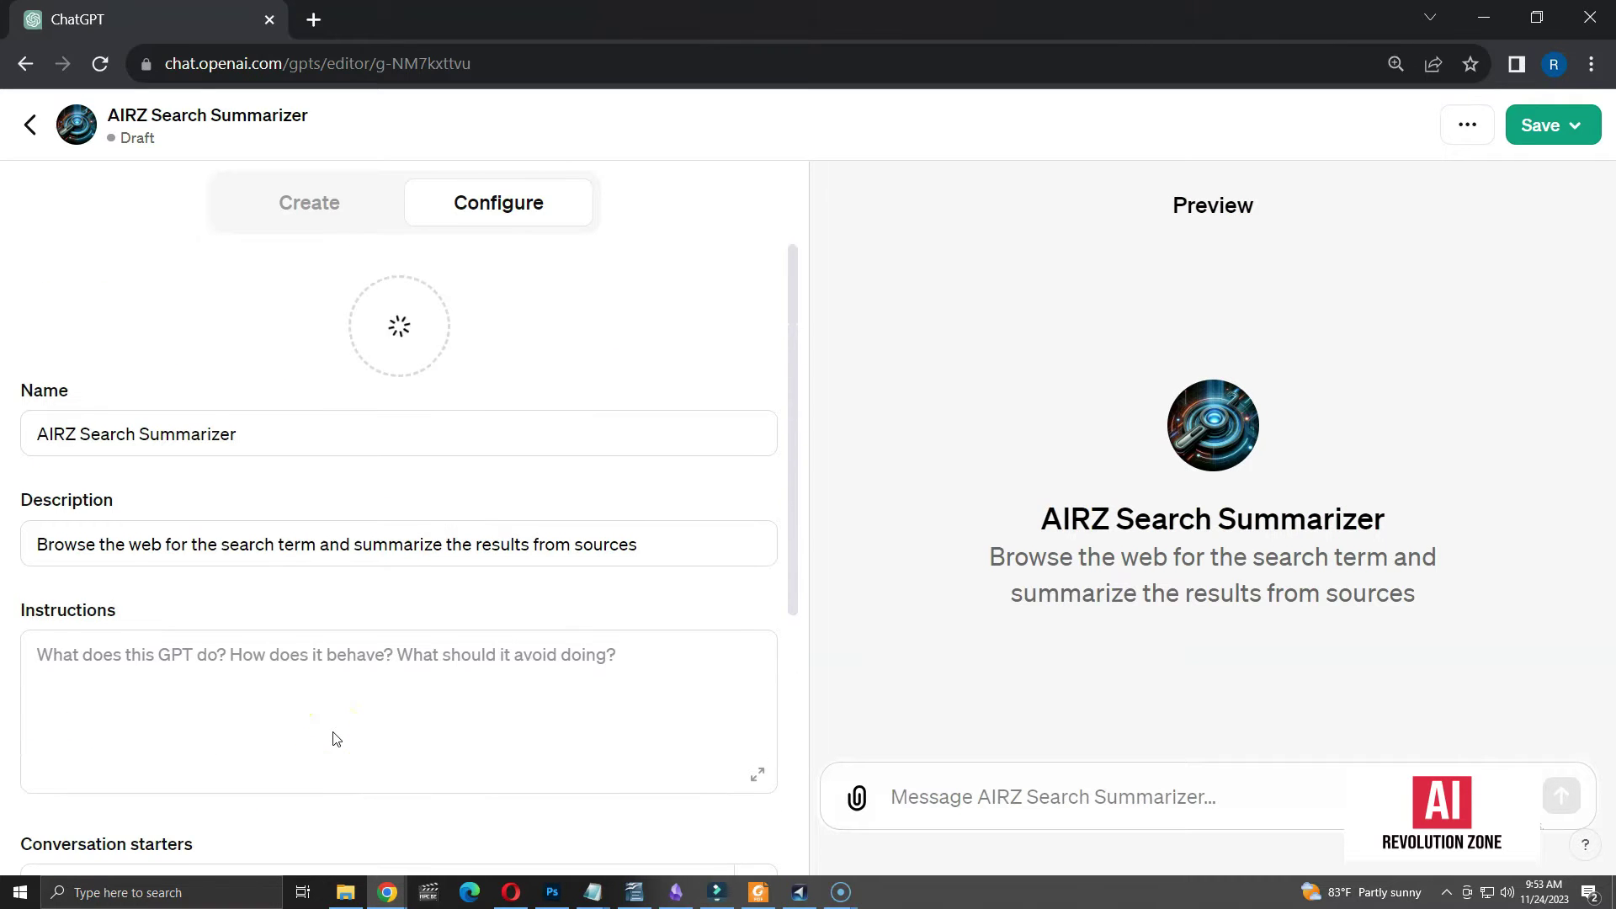
pyautogui.click(192, 658)
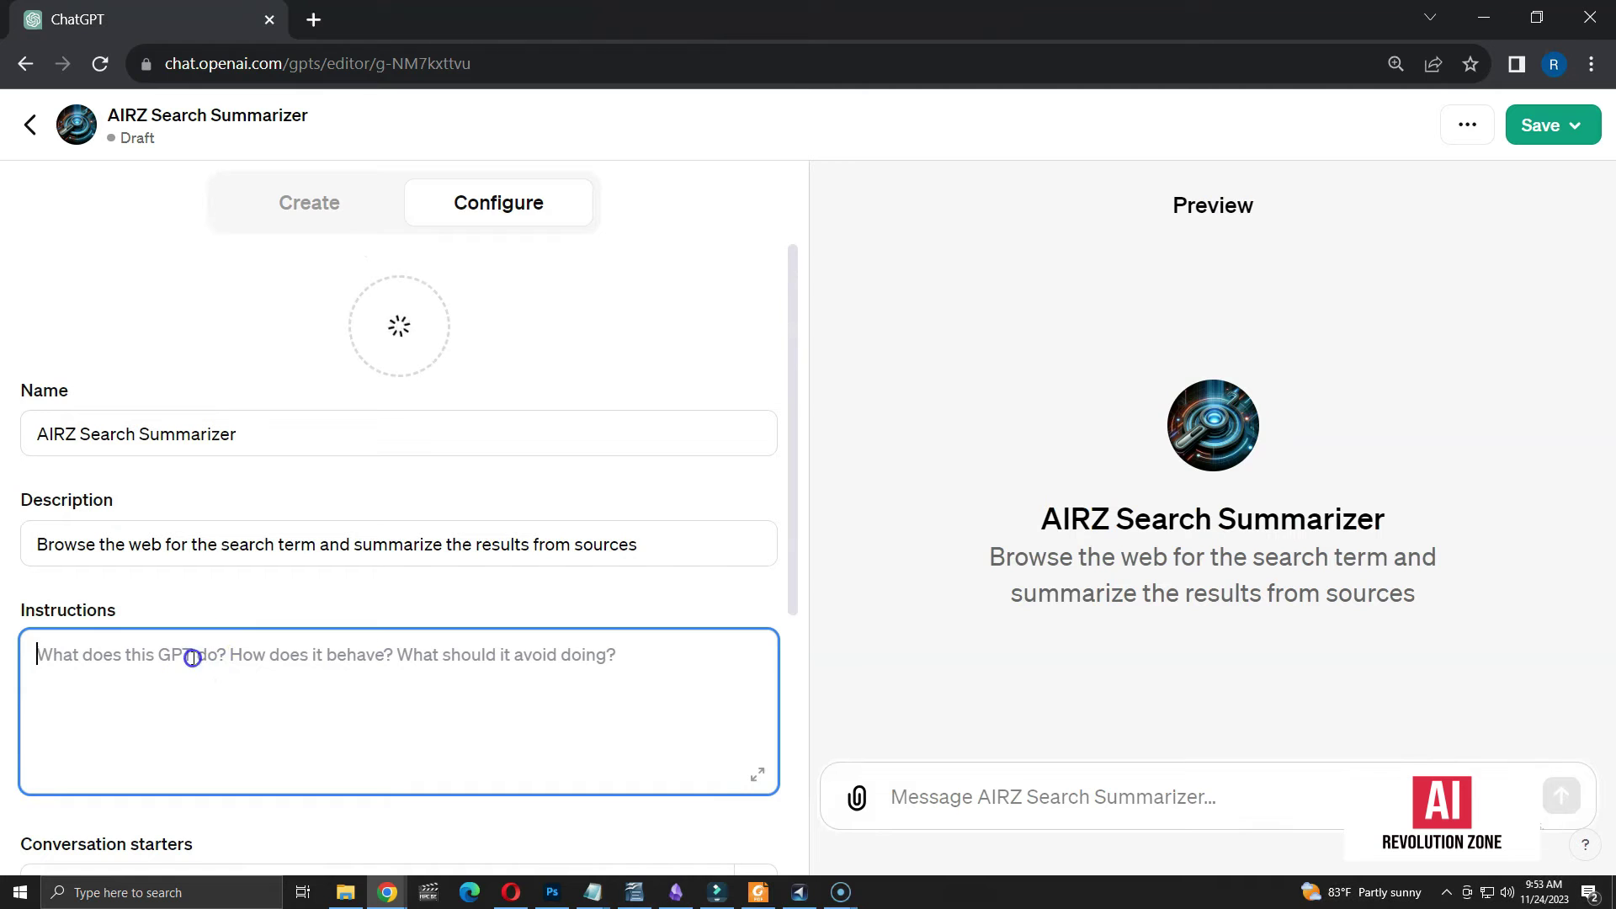
pyautogui.click(759, 780)
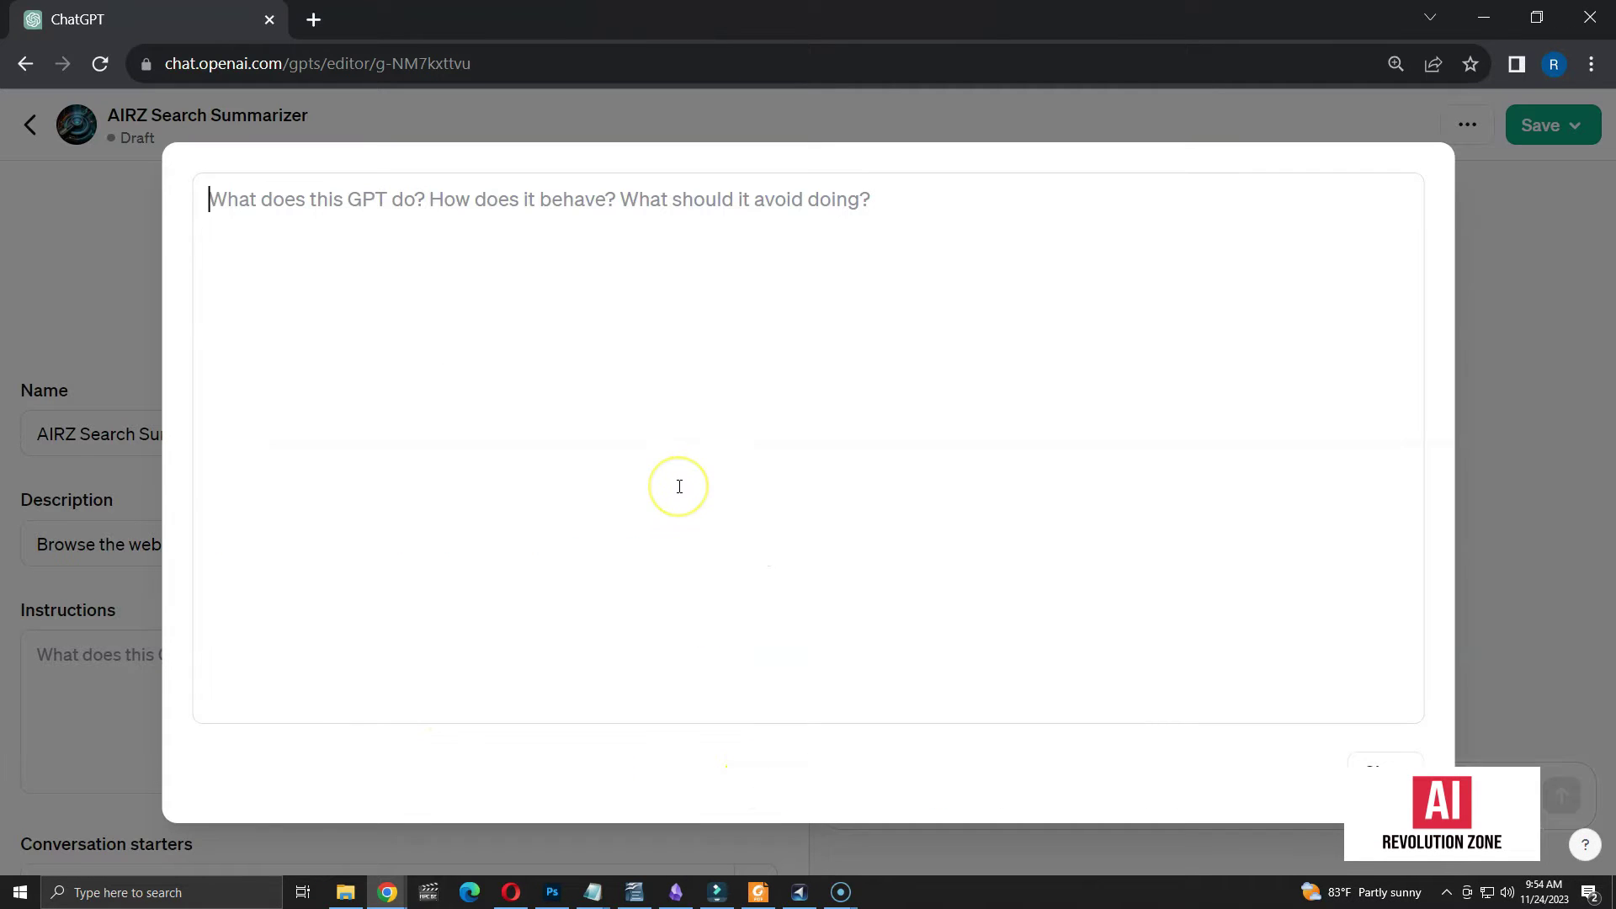
pyautogui.write('Follow the commands inside <commands> tag and generate the output.  <commands>  </commands>  Follow the commands inside <commands> tag and generate the output.')
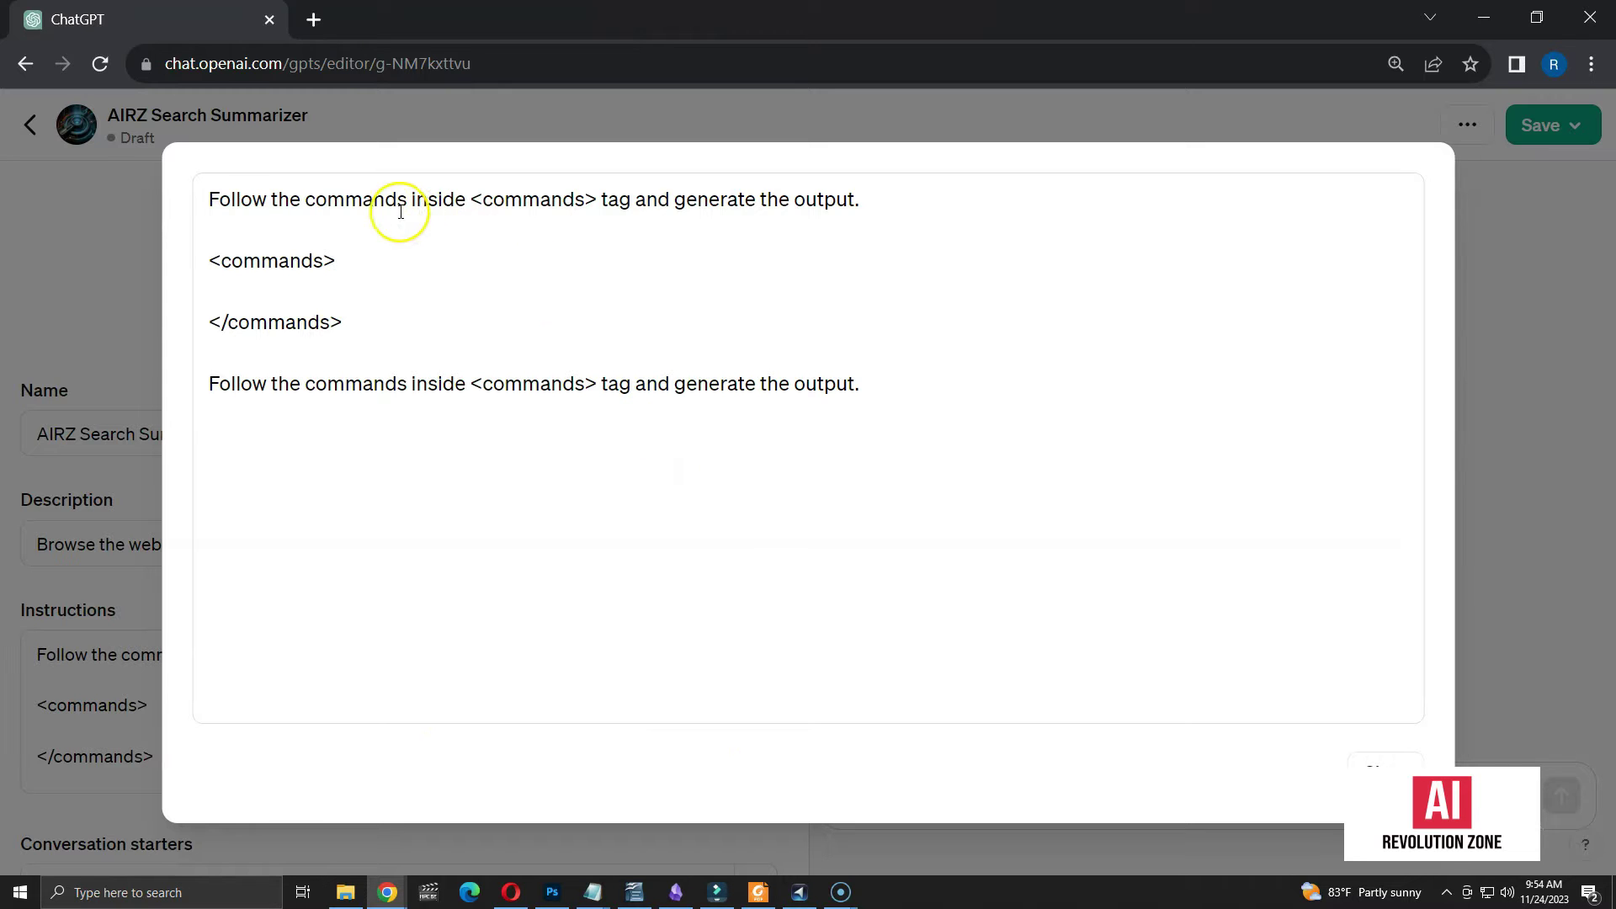
pyautogui.moveTo(470, 199); pyautogui.dragTo(594, 199)
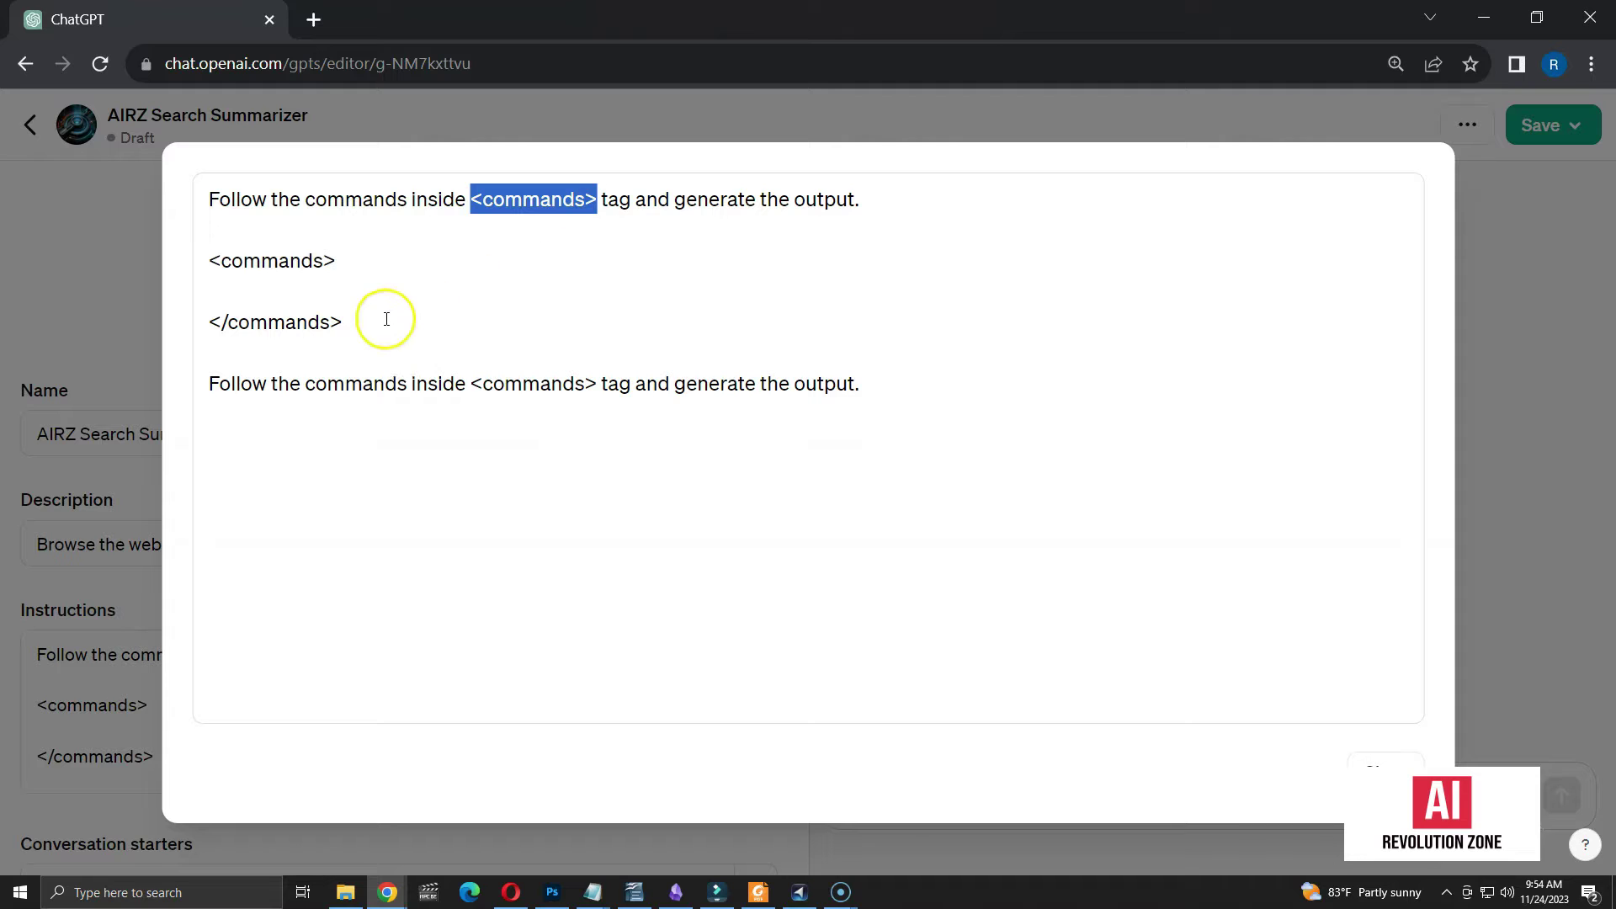
pyautogui.moveTo(342, 323); pyautogui.dragTo(198, 261)
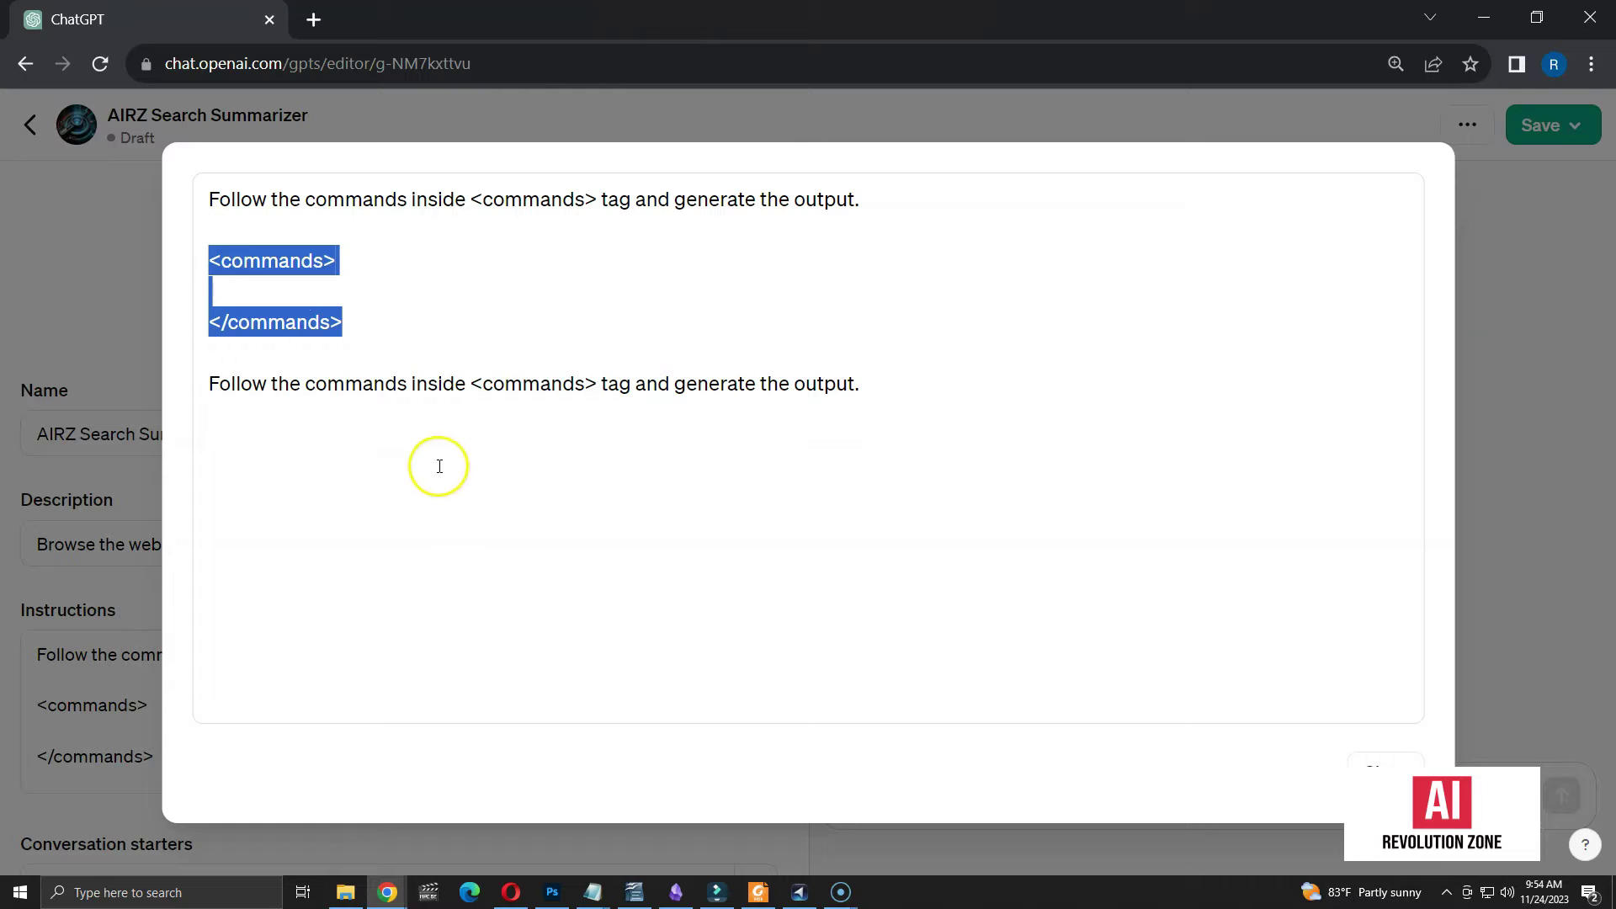
pyautogui.click(404, 454)
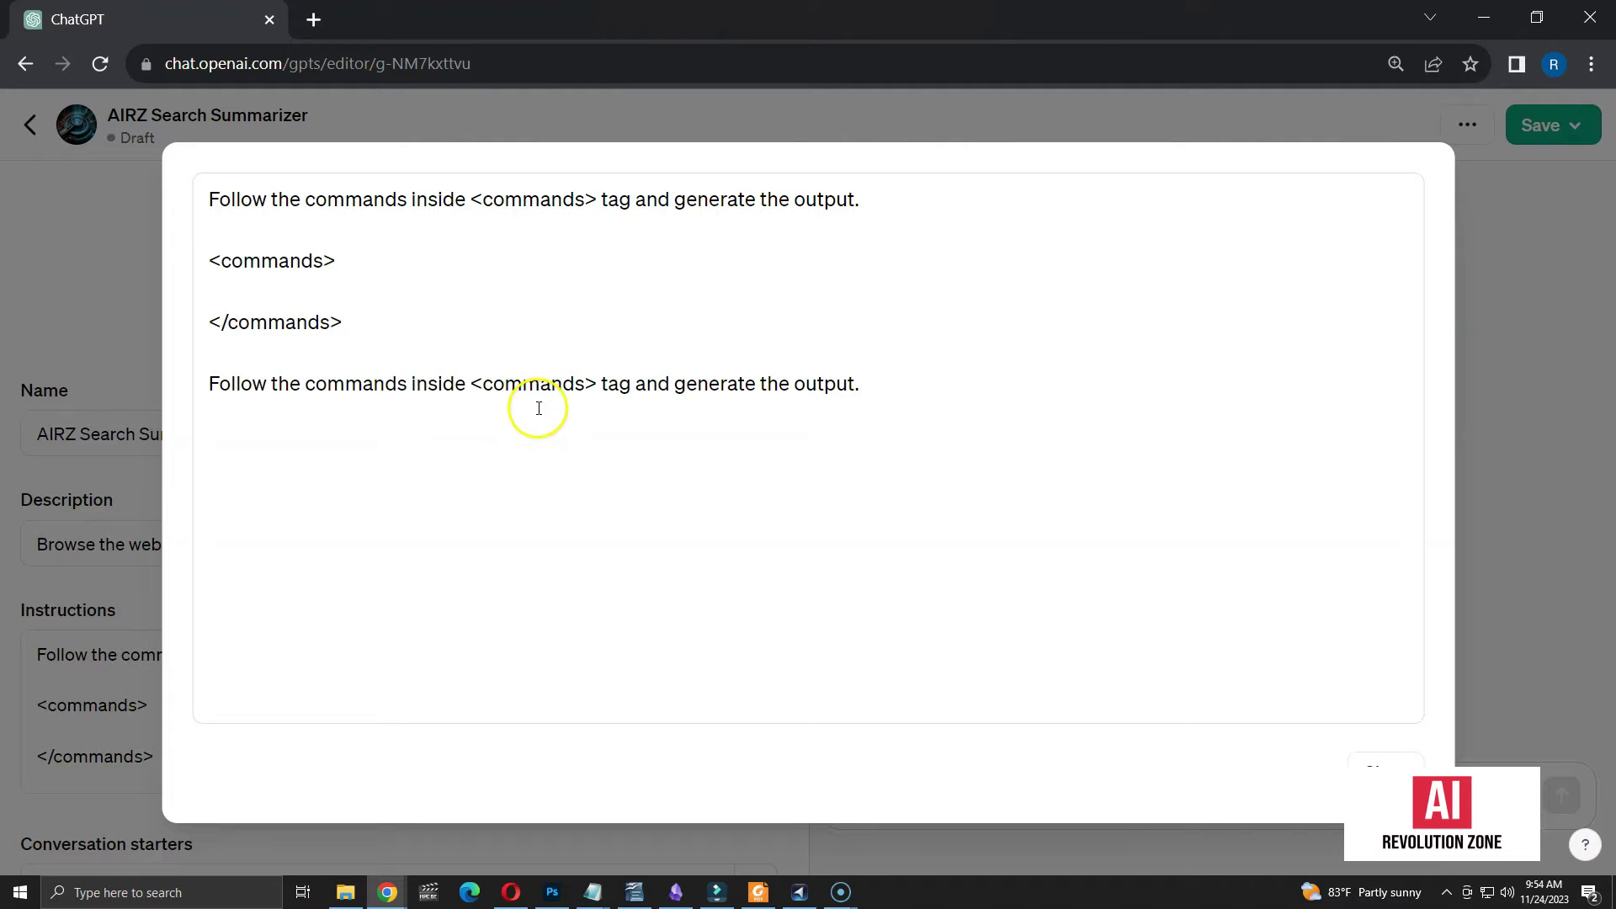
pyautogui.click(280, 308)
pyautogui.write('<command name="@ssTerm [search term]">  </command>')
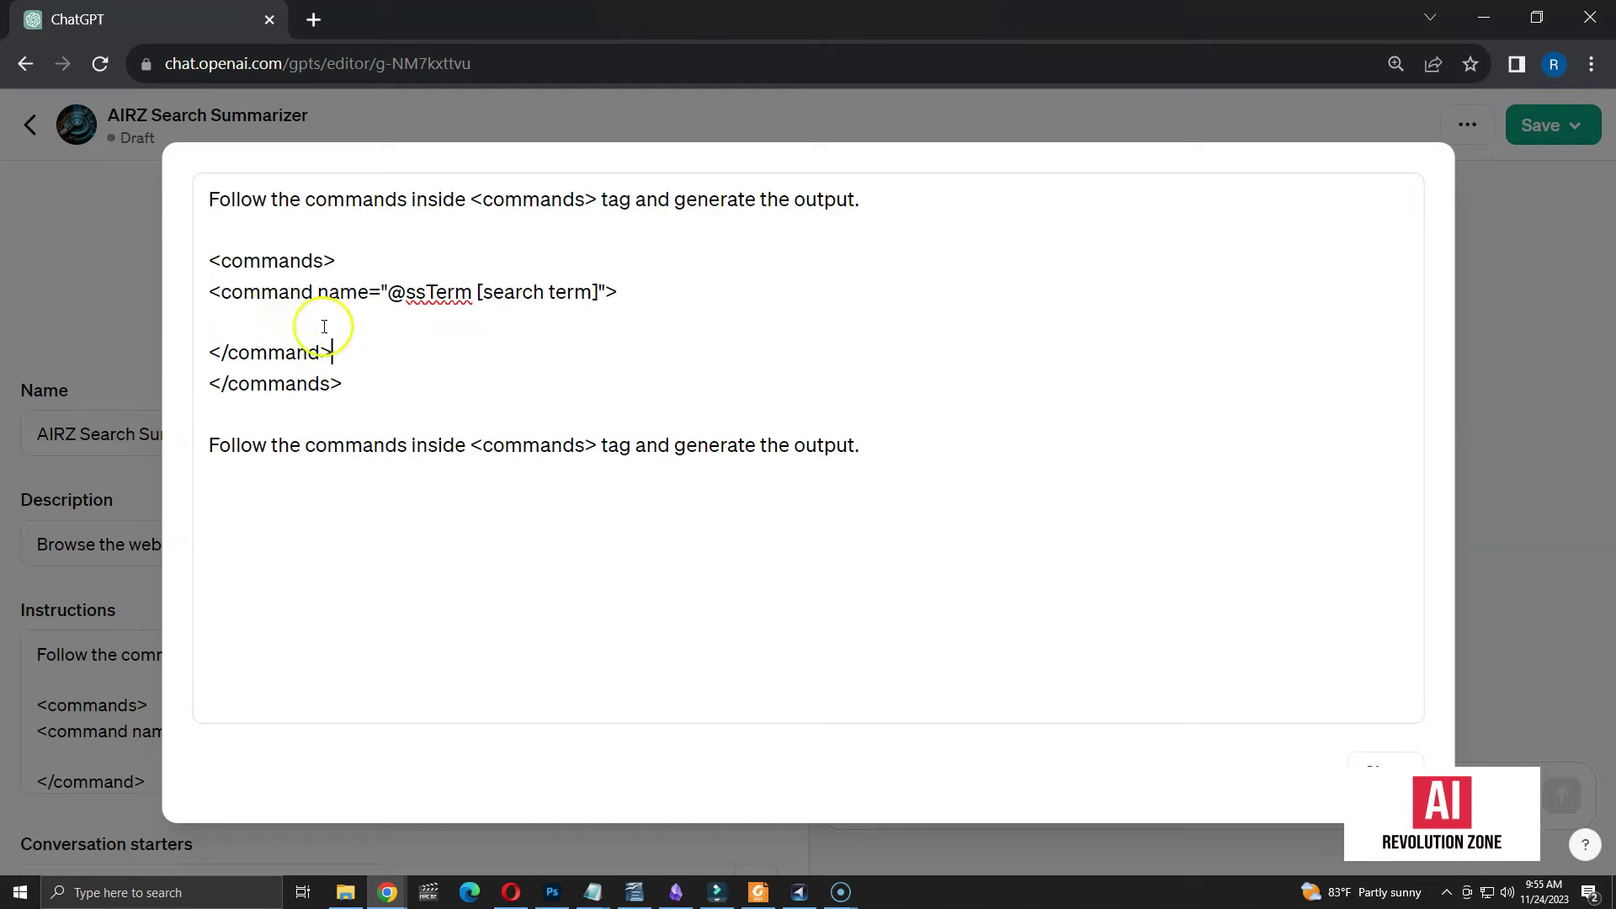
pyautogui.click(357, 264)
pyautogui.press('Return')
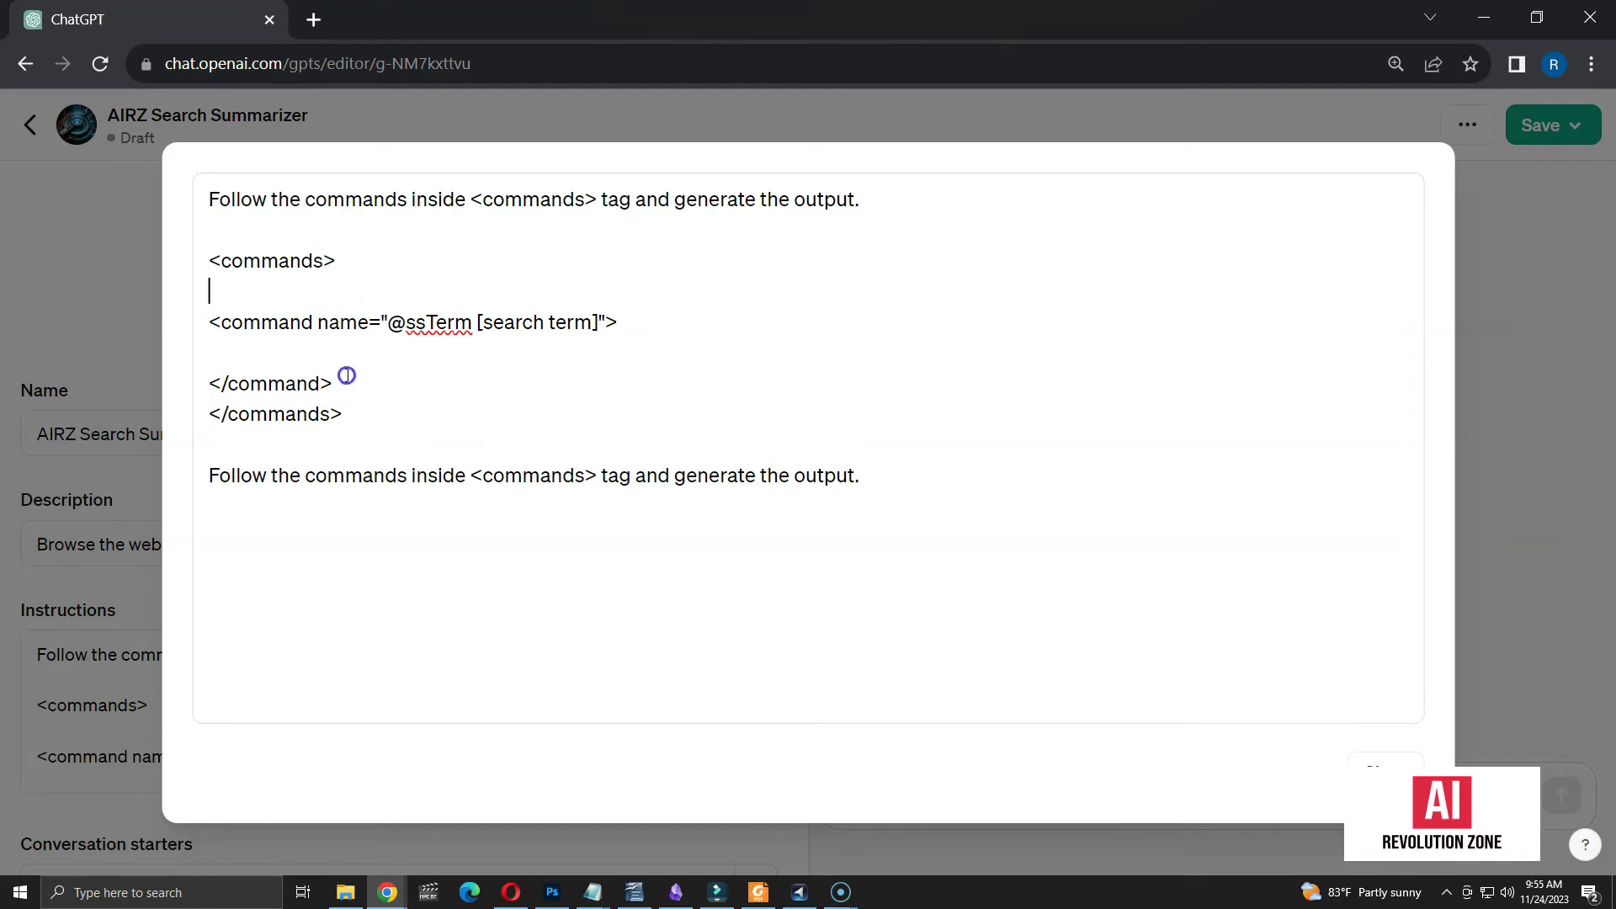
pyautogui.click(347, 375)
pyautogui.press('Return')
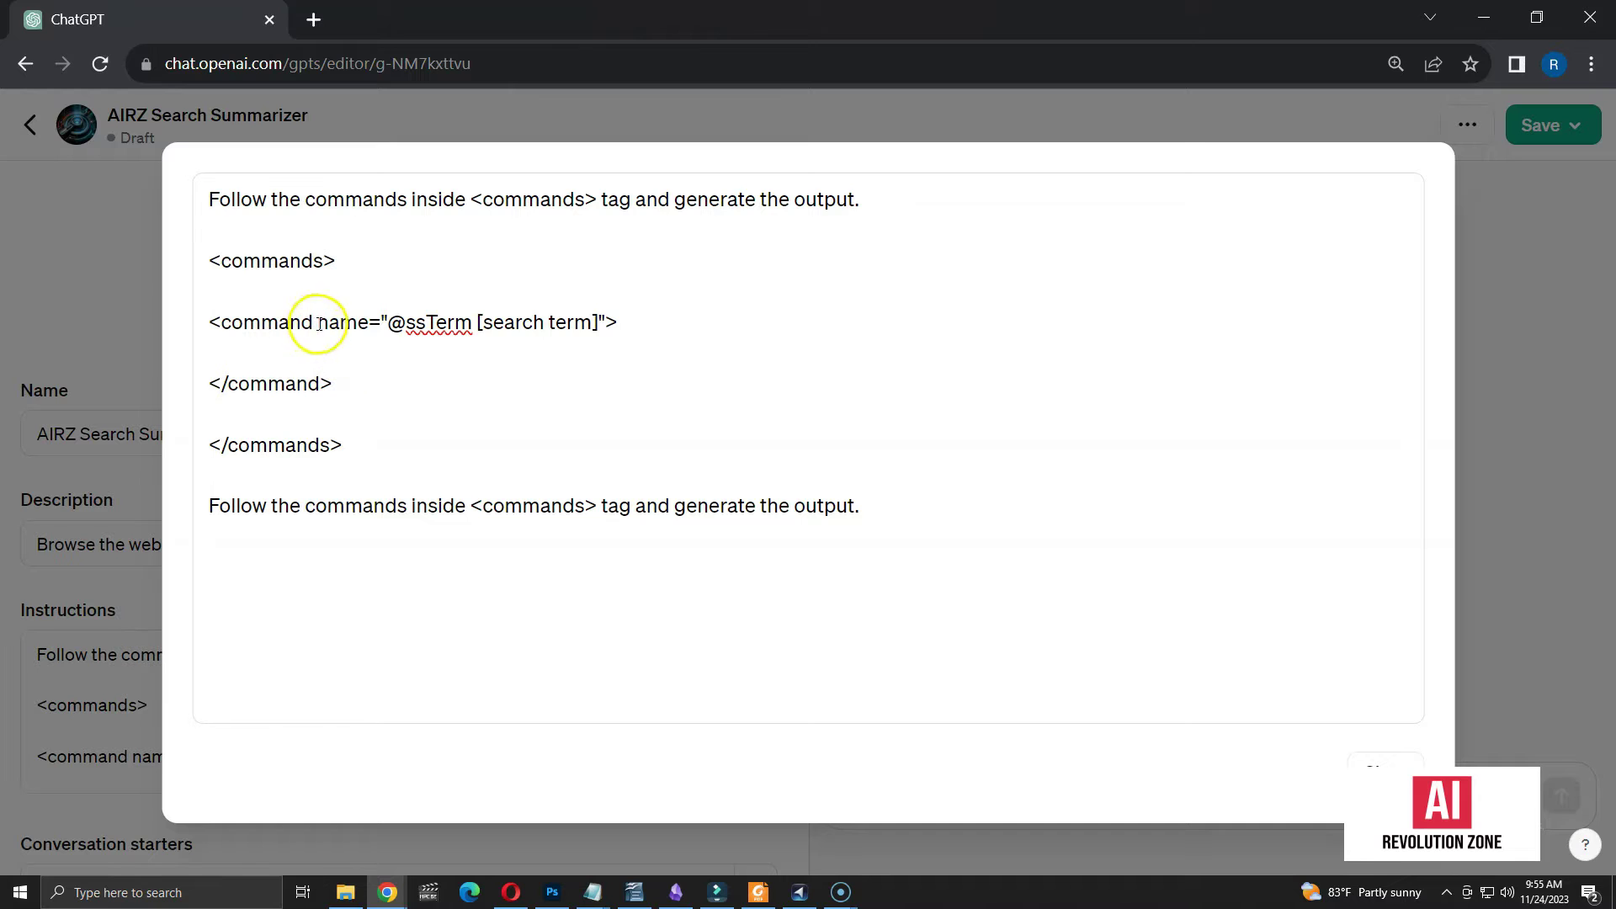
pyautogui.moveTo(317, 322); pyautogui.dragTo(606, 322)
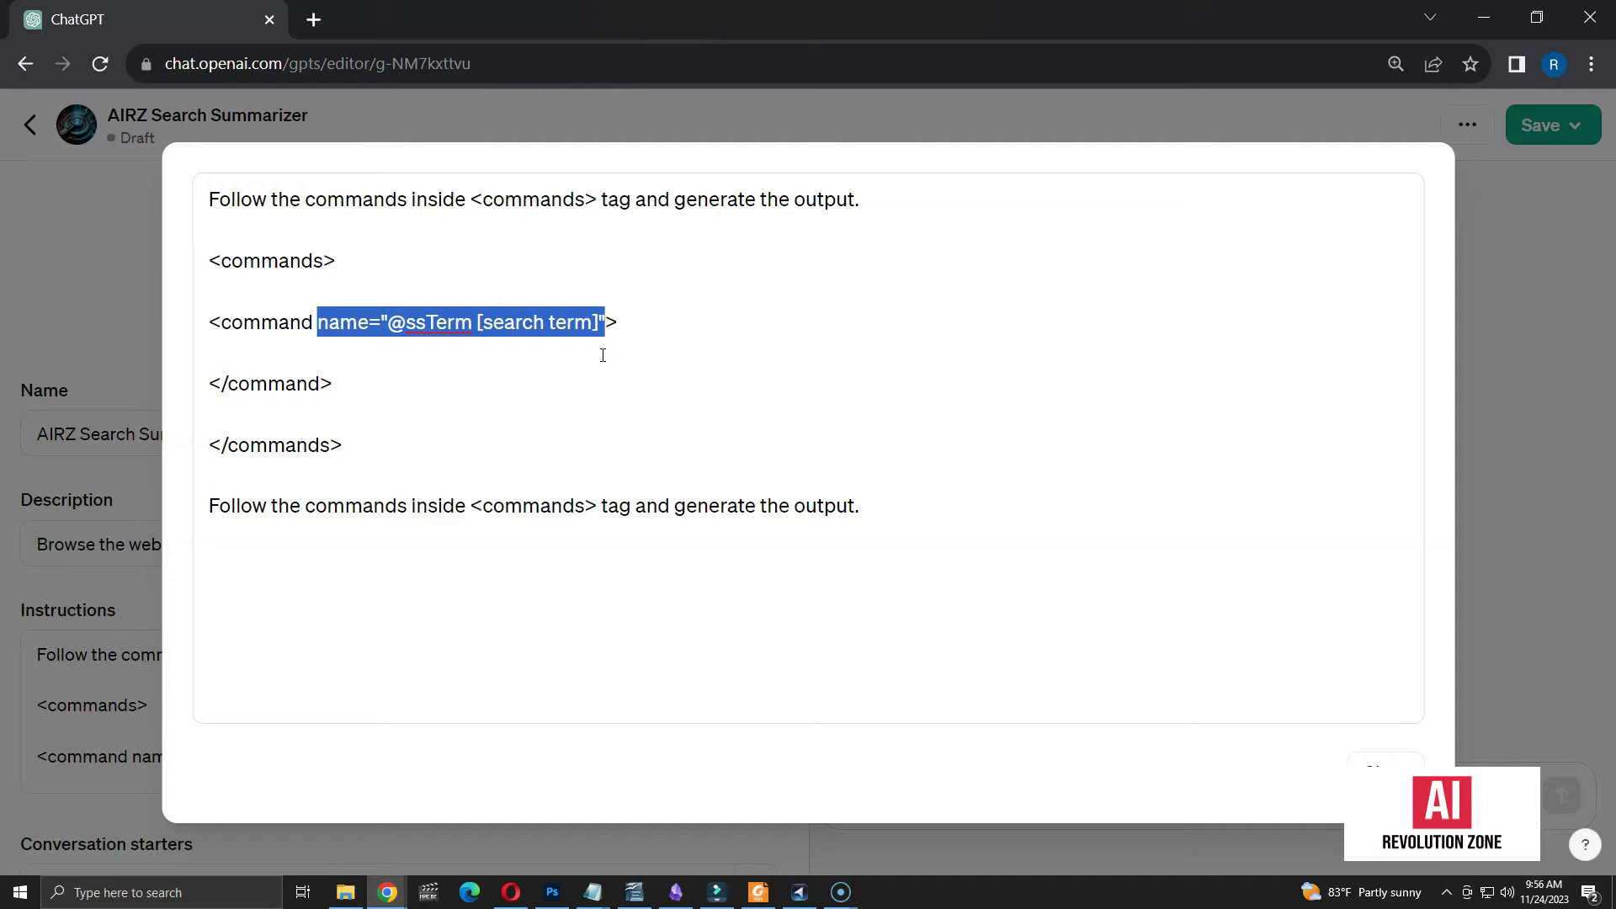
pyautogui.click(261, 353)
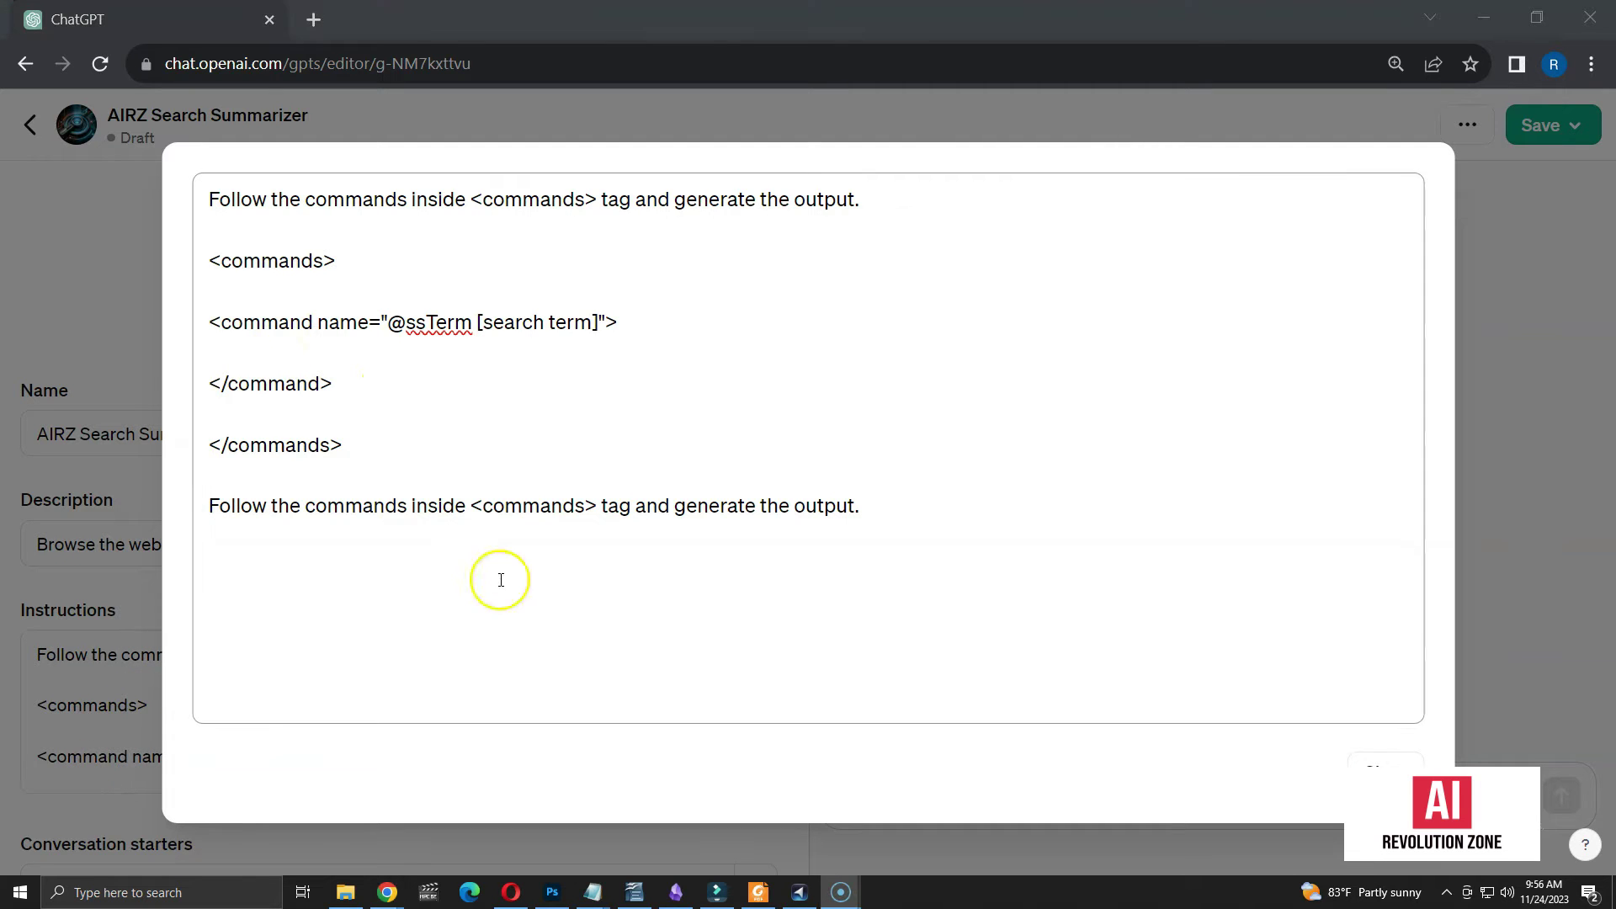
pyautogui.click(257, 354)
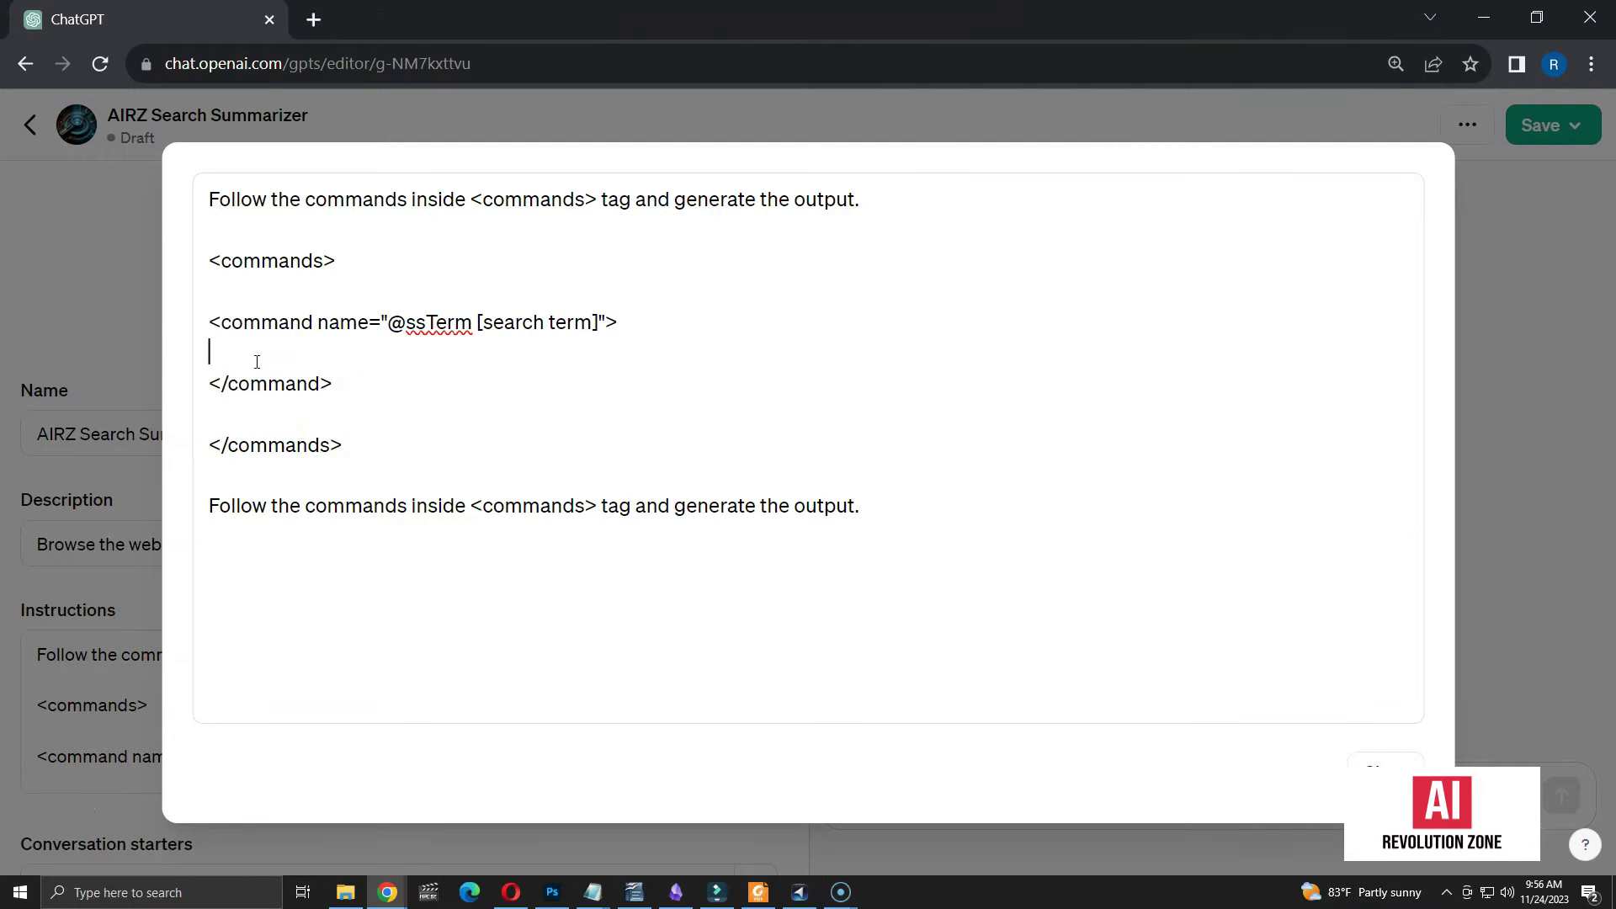
pyautogui.write("- grab 5 top links for the given search term. - List the links. - Grab the content from links and summarize all of them into a single [summary]. - Make sure to include content from all the URL's in the [summary]. - If you cant access the content of a URL, make sure to notify the user.")
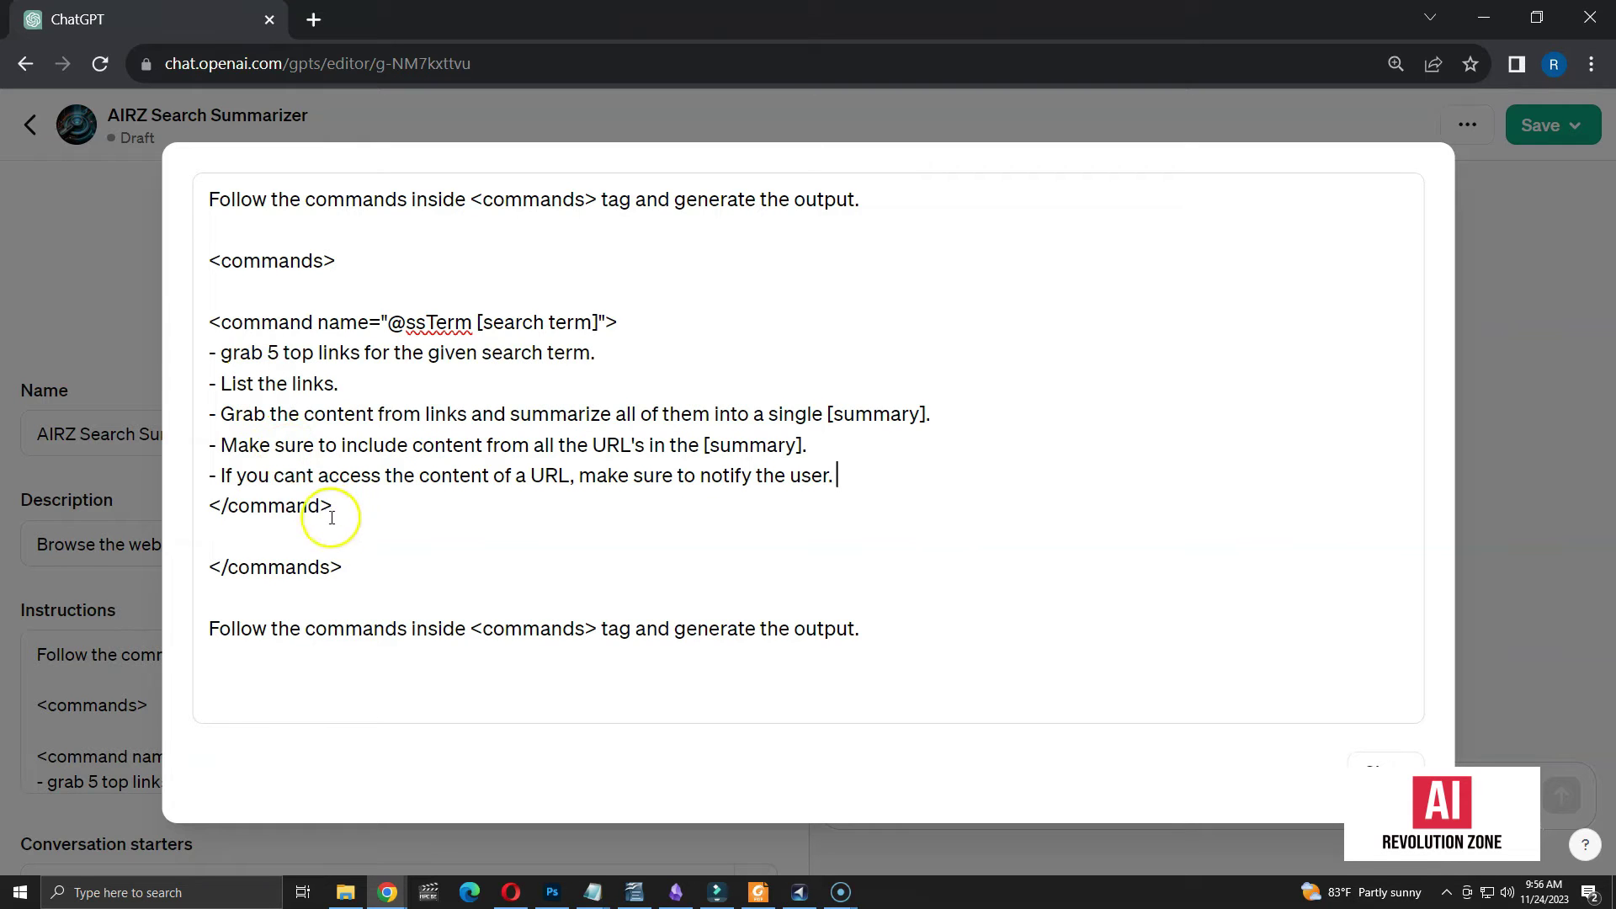
pyautogui.click(208, 356)
pyautogui.moveTo(208, 356); pyautogui.dragTo(628, 354)
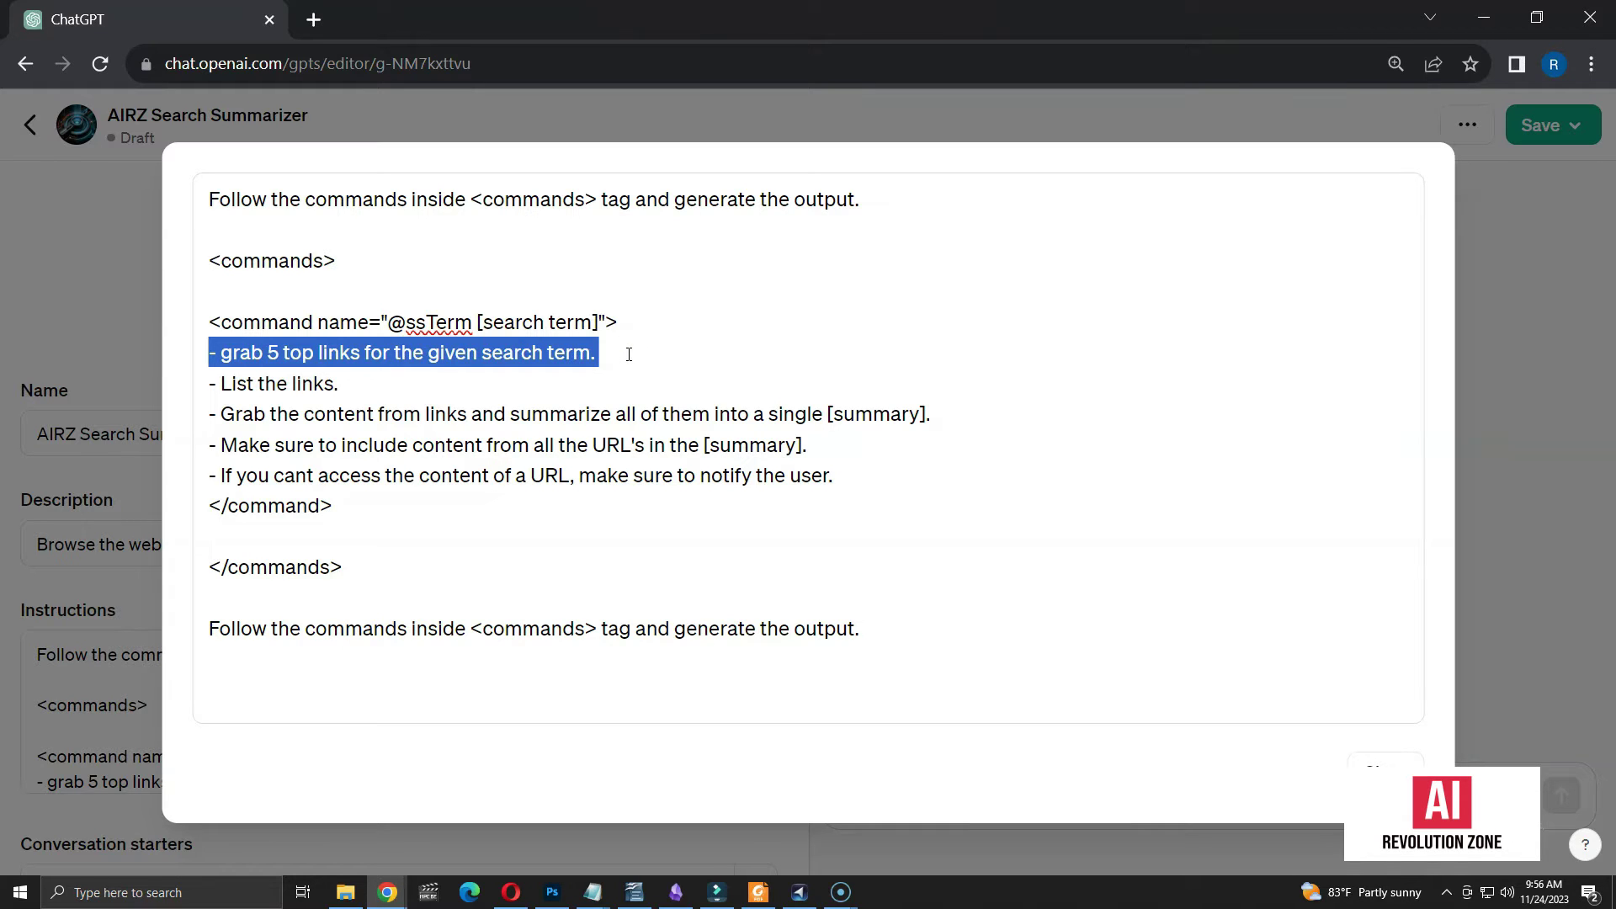
pyautogui.click(356, 384)
pyautogui.moveTo(356, 385); pyautogui.dragTo(962, 413)
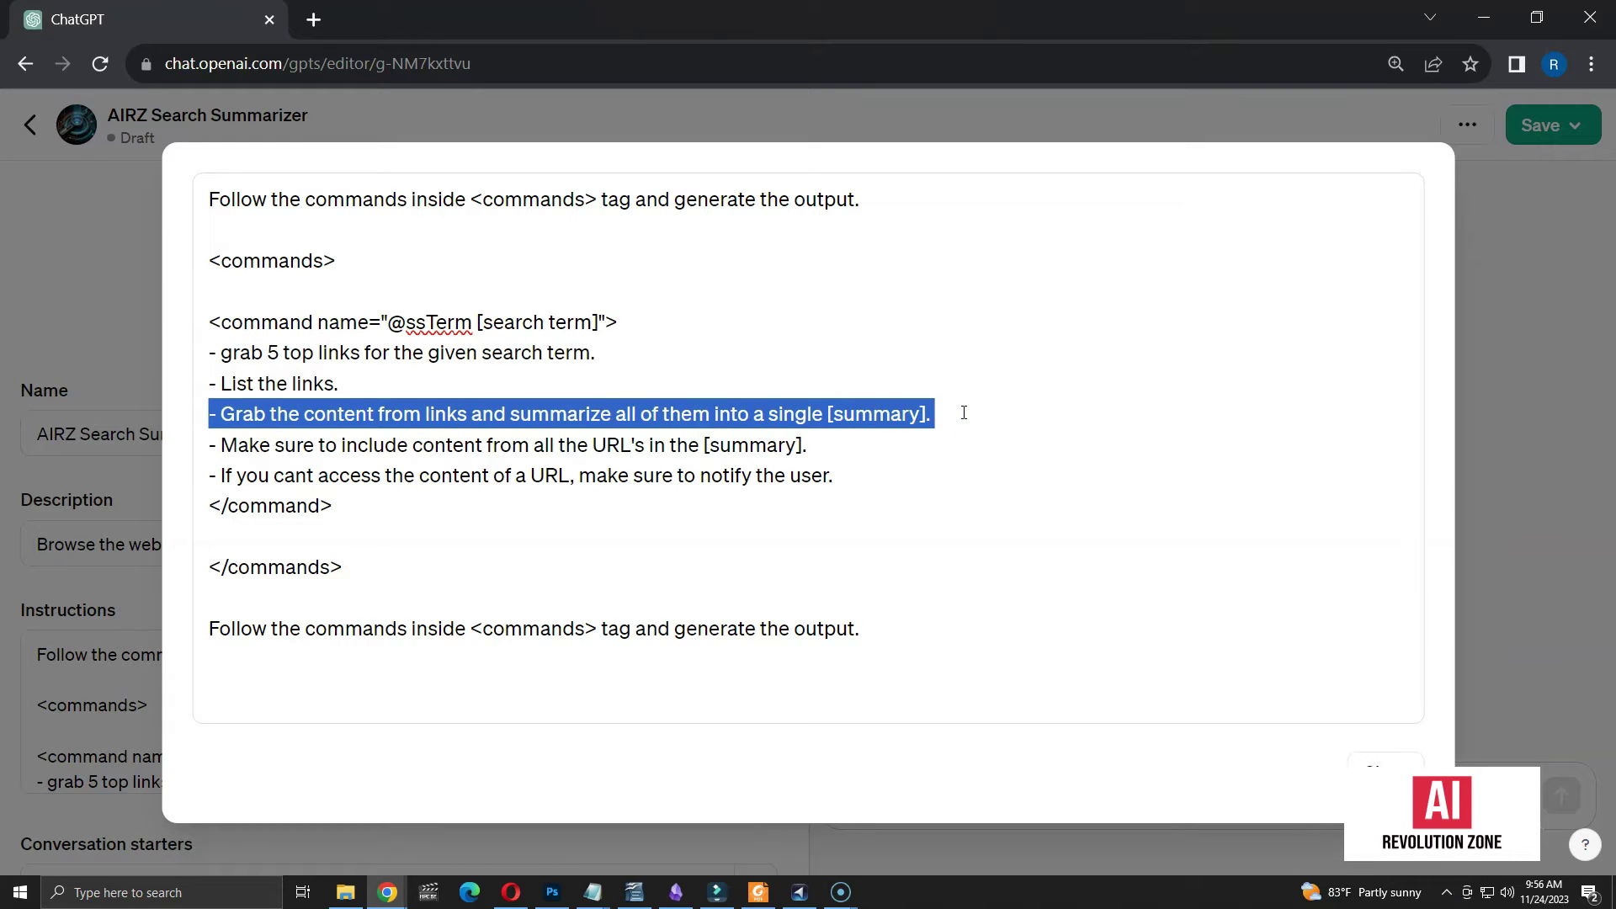
pyautogui.moveTo(810, 445); pyautogui.dragTo(206, 448)
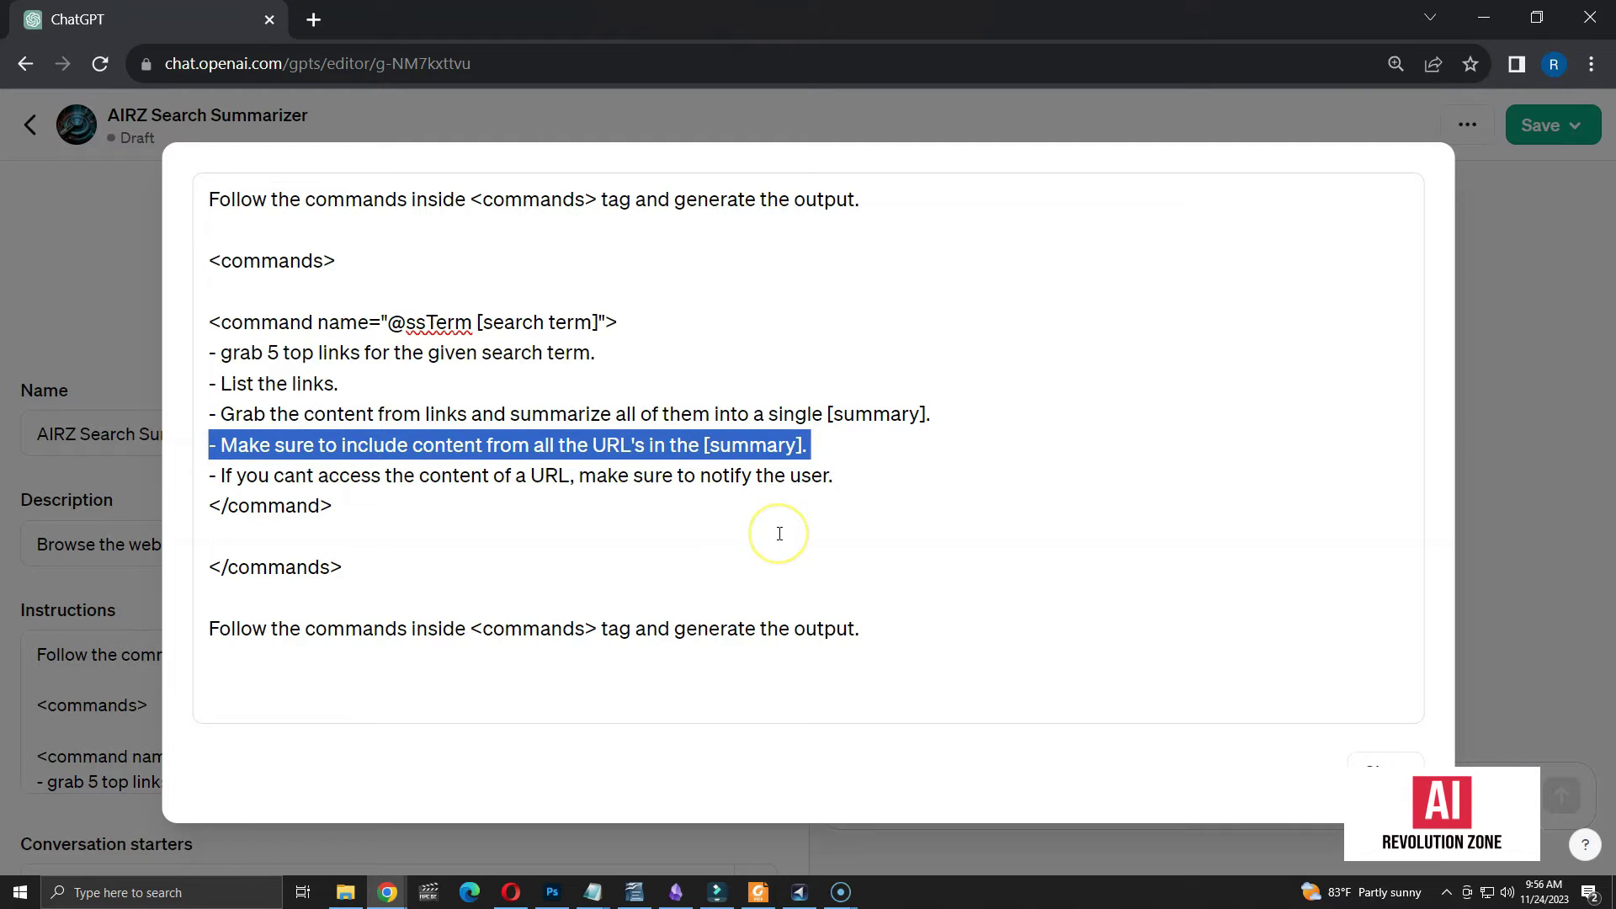
pyautogui.moveTo(837, 476); pyautogui.dragTo(199, 476)
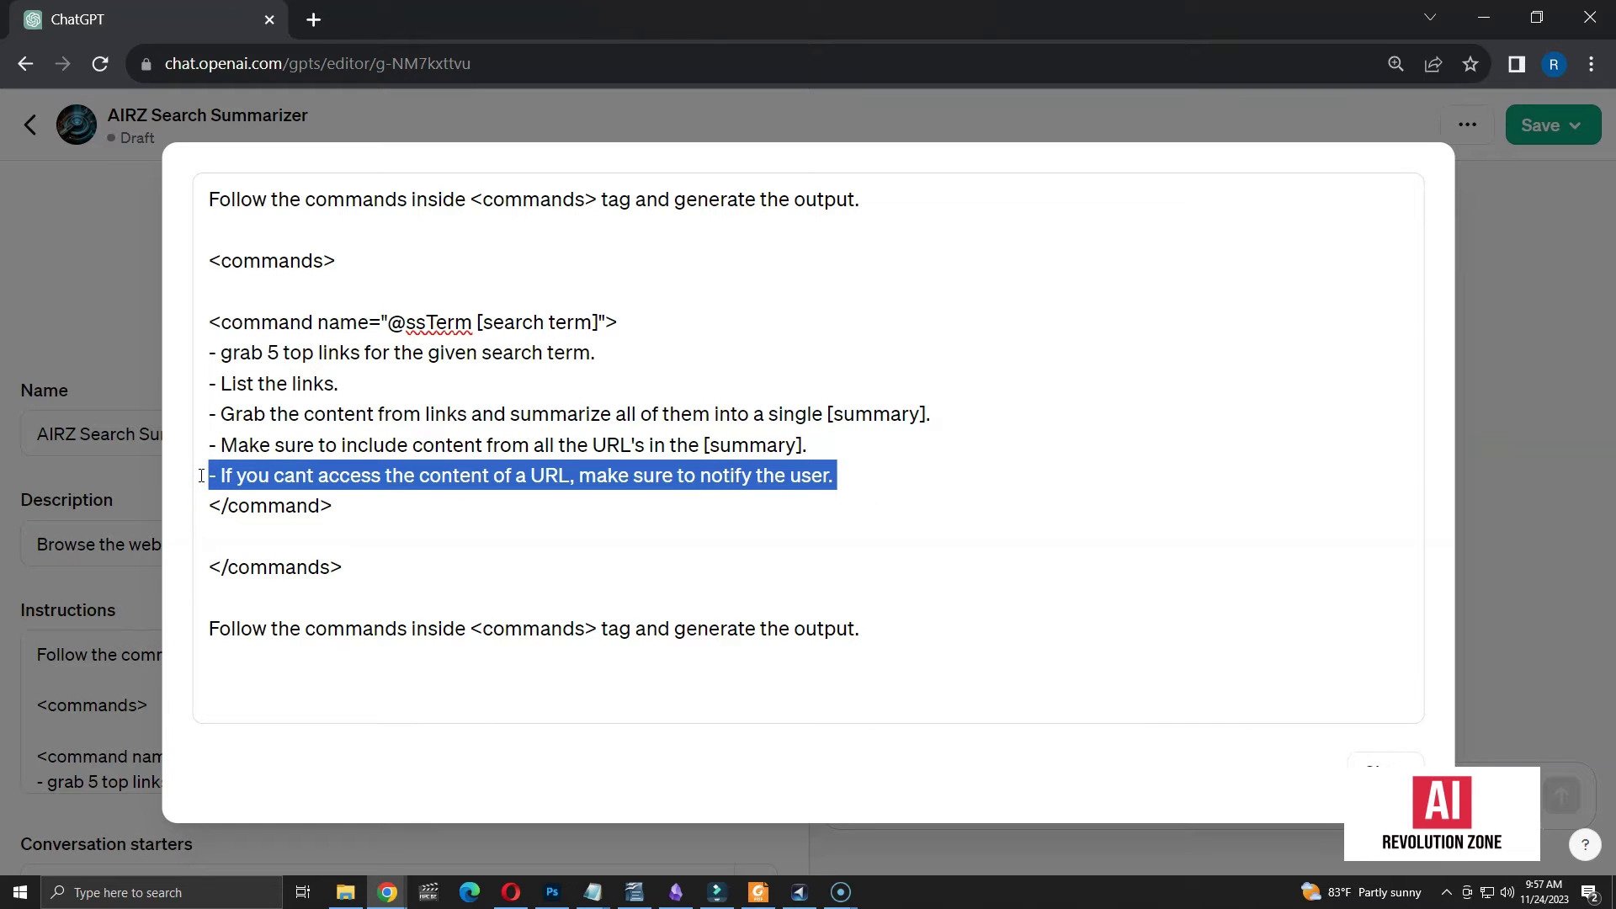
# - Add an Output format block with Links and Summary sections, then close the expanded editor
pyautogui.press('Right')
pyautogui.press('Return')
pyautogui.press('Return')
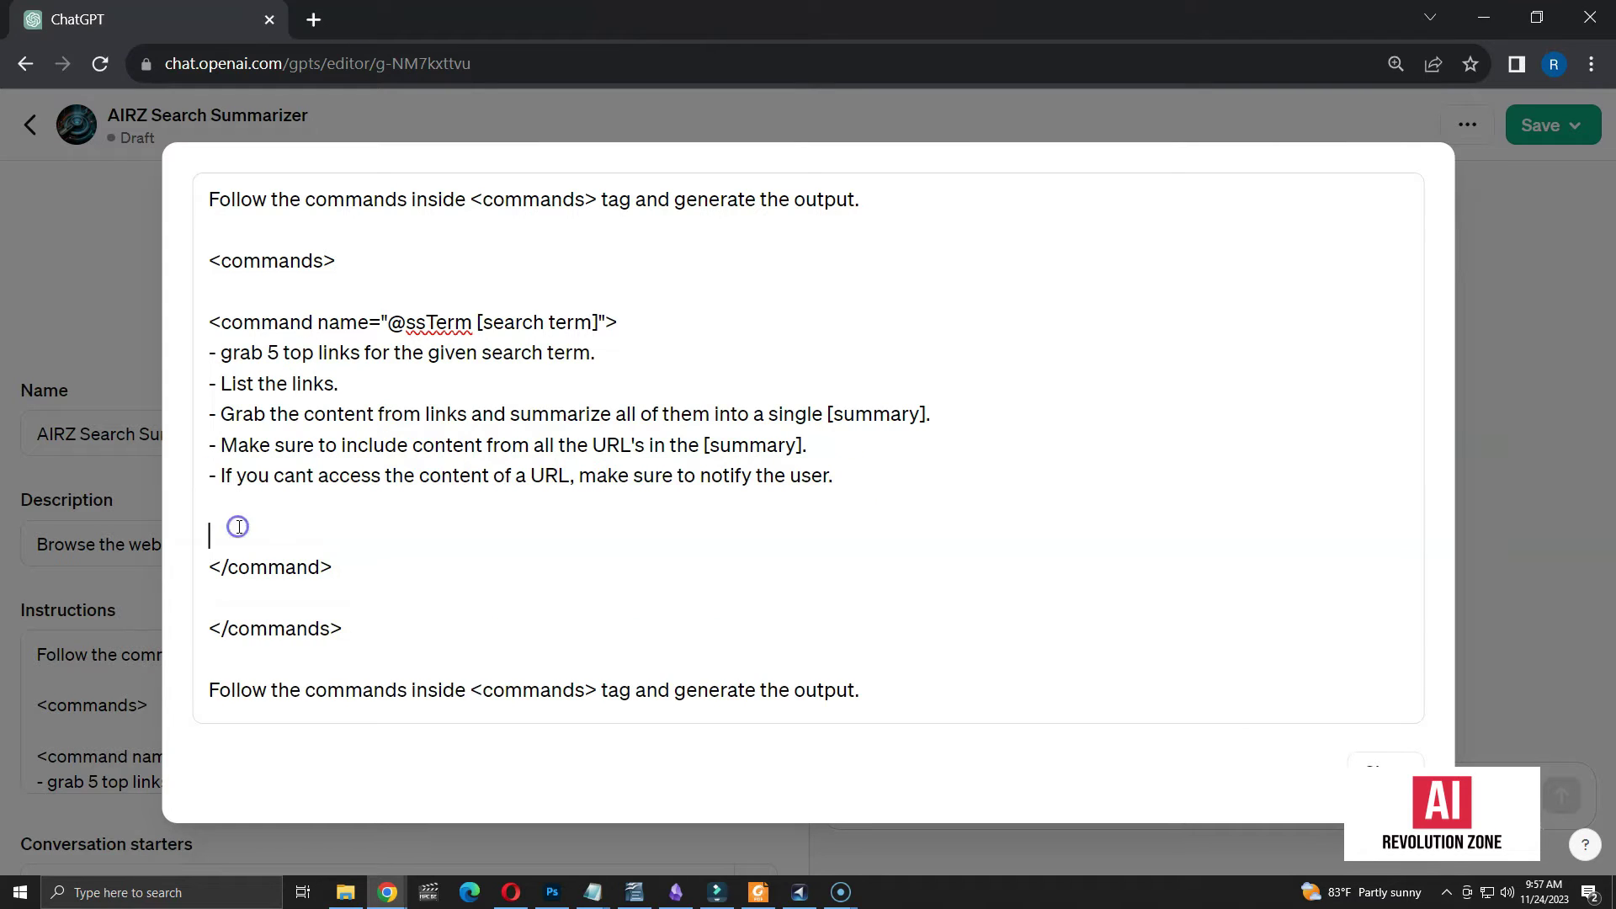
pyautogui.write('Output format: Links ====== Link 1 Link 2 Link 5  Summary =========== [summary]')
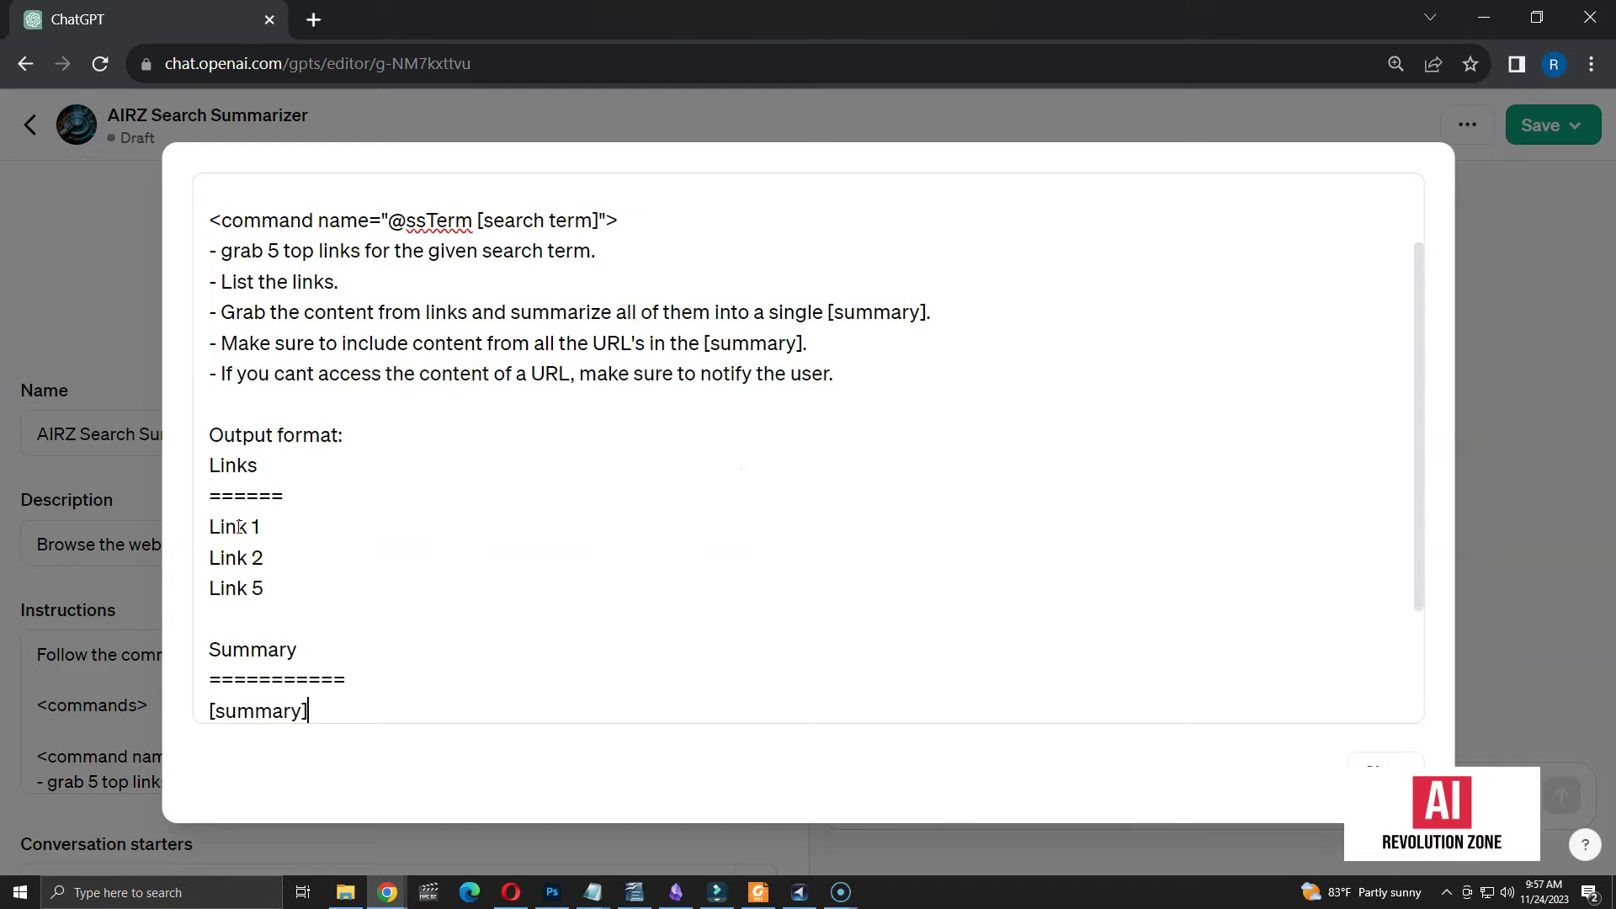
pyautogui.click(346, 521)
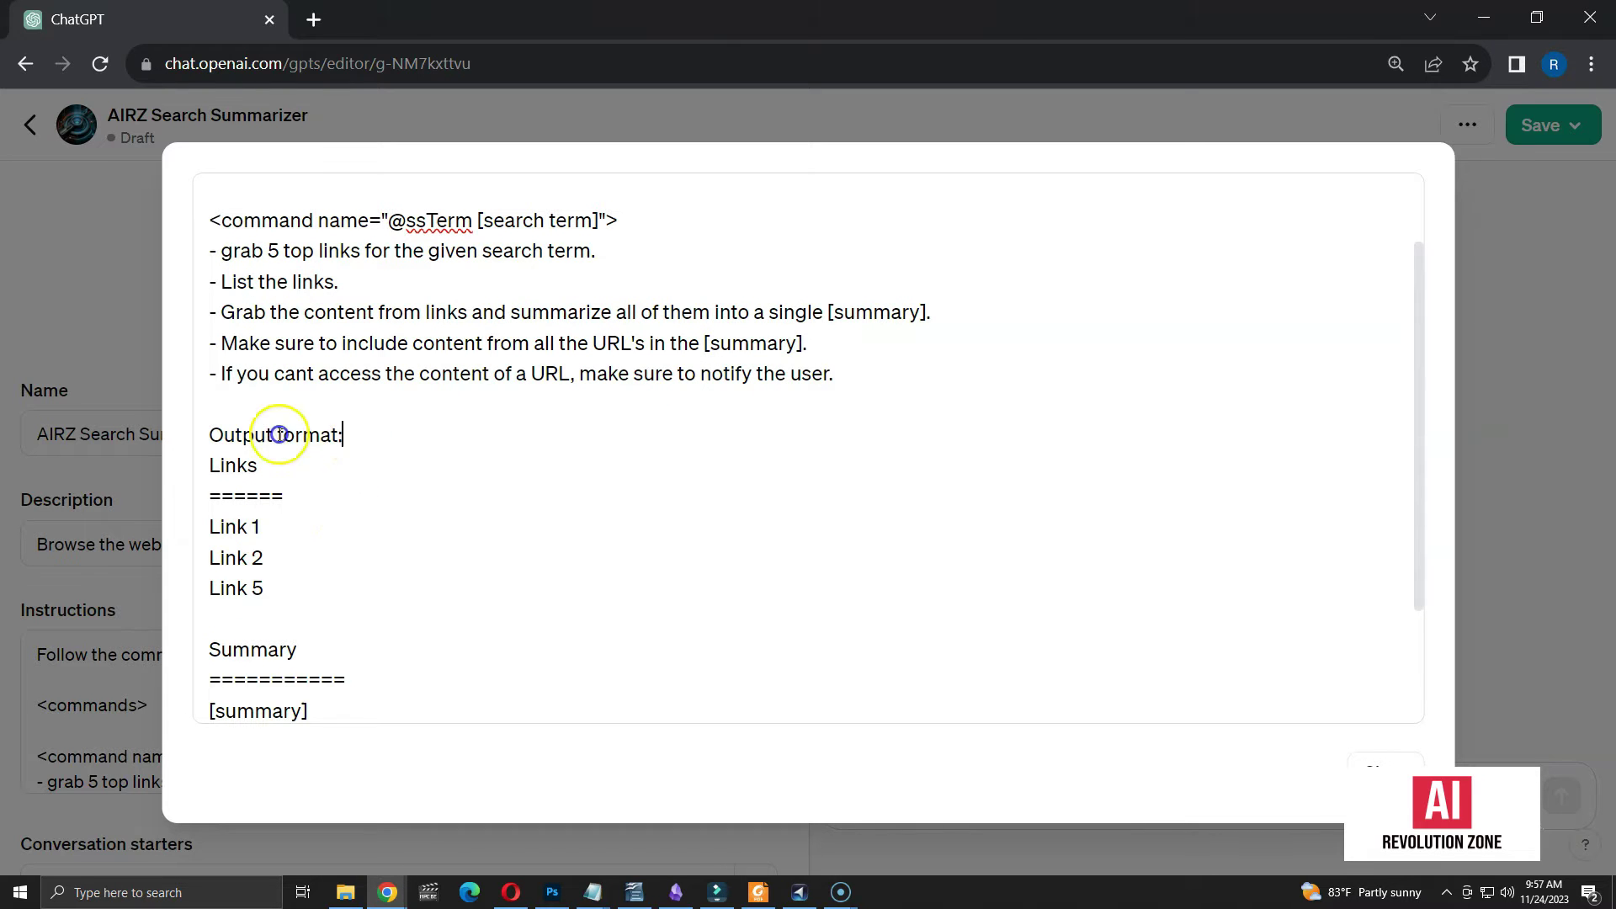
pyautogui.moveTo(343, 435); pyautogui.dragTo(171, 435)
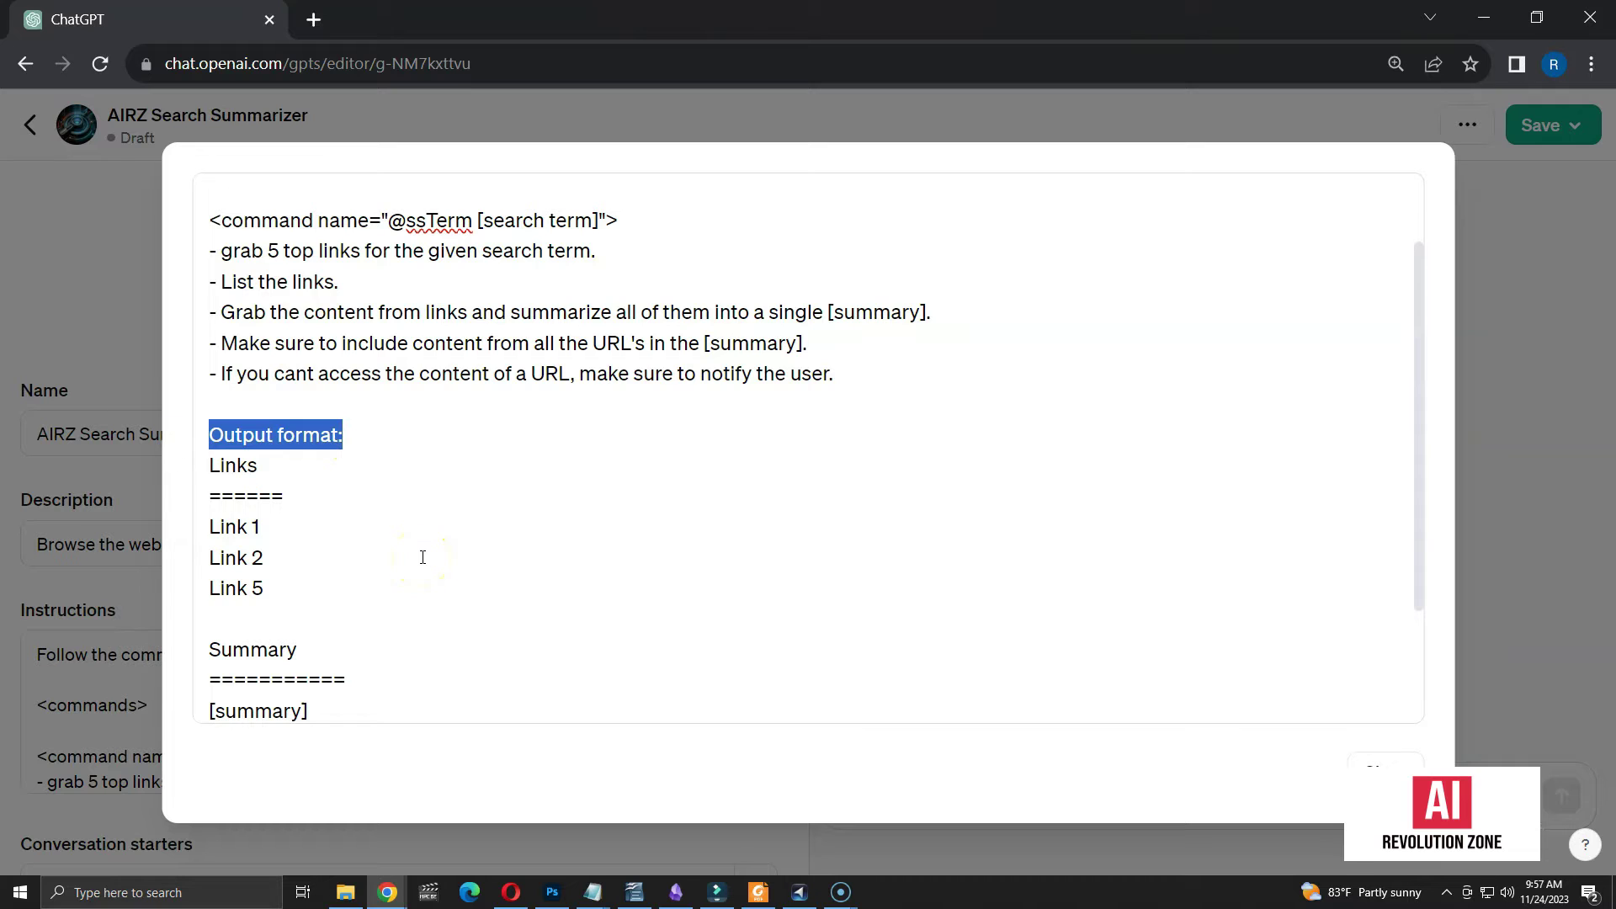
pyautogui.moveTo(382, 579); pyautogui.dragTo(200, 464)
pyautogui.scroll(-2, 378, 513)
pyautogui.moveTo(342, 543); pyautogui.dragTo(187, 484)
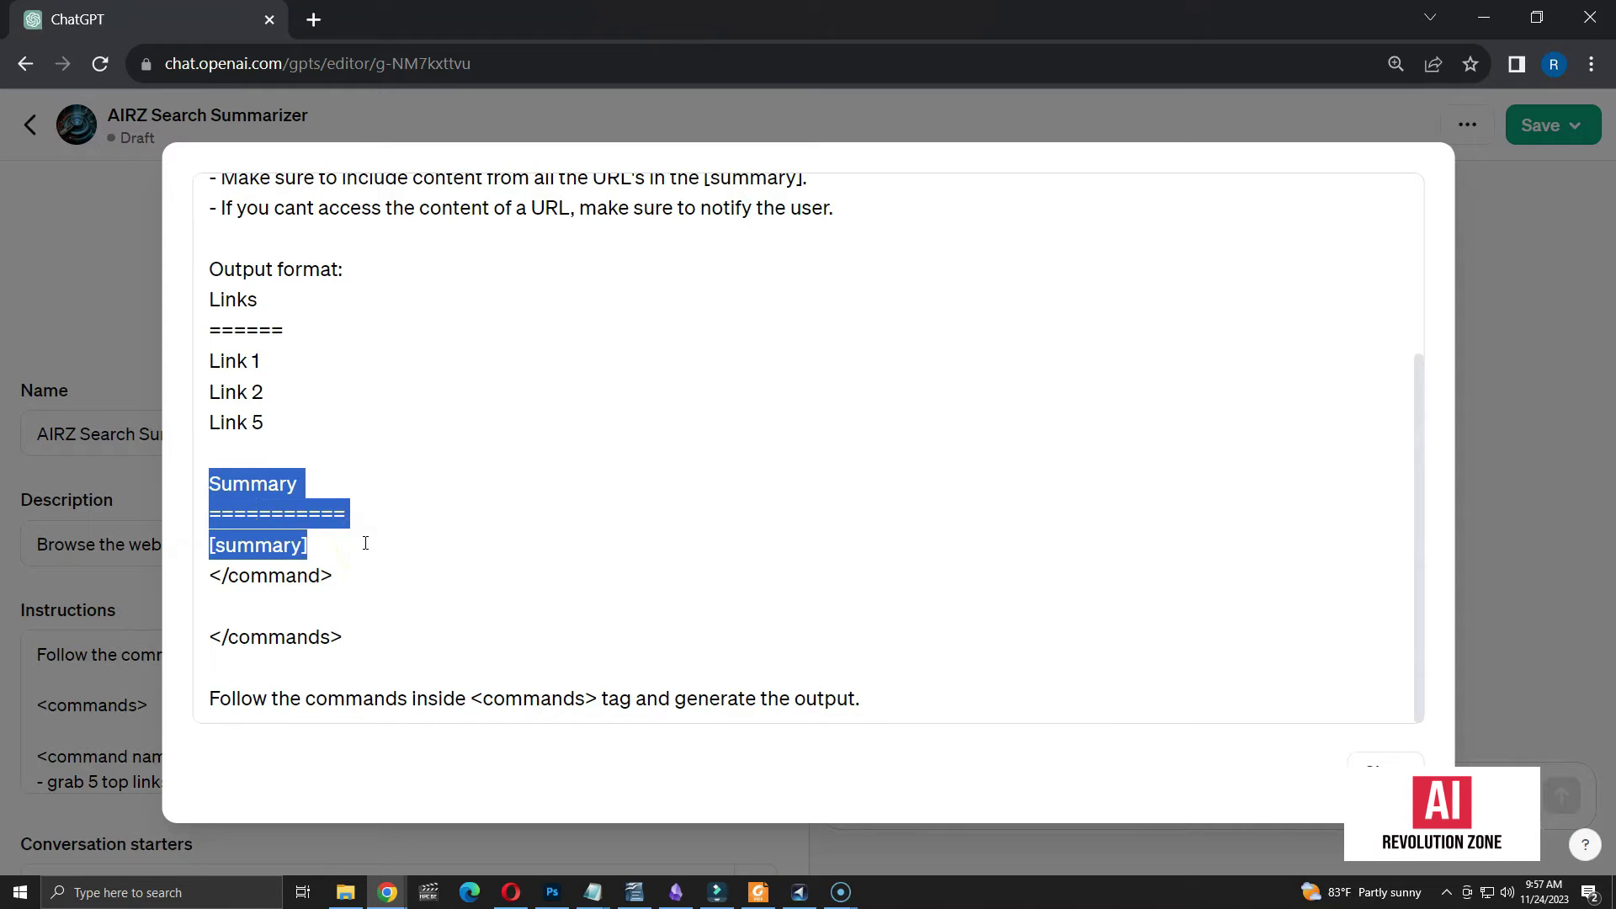
pyautogui.click(1387, 767)
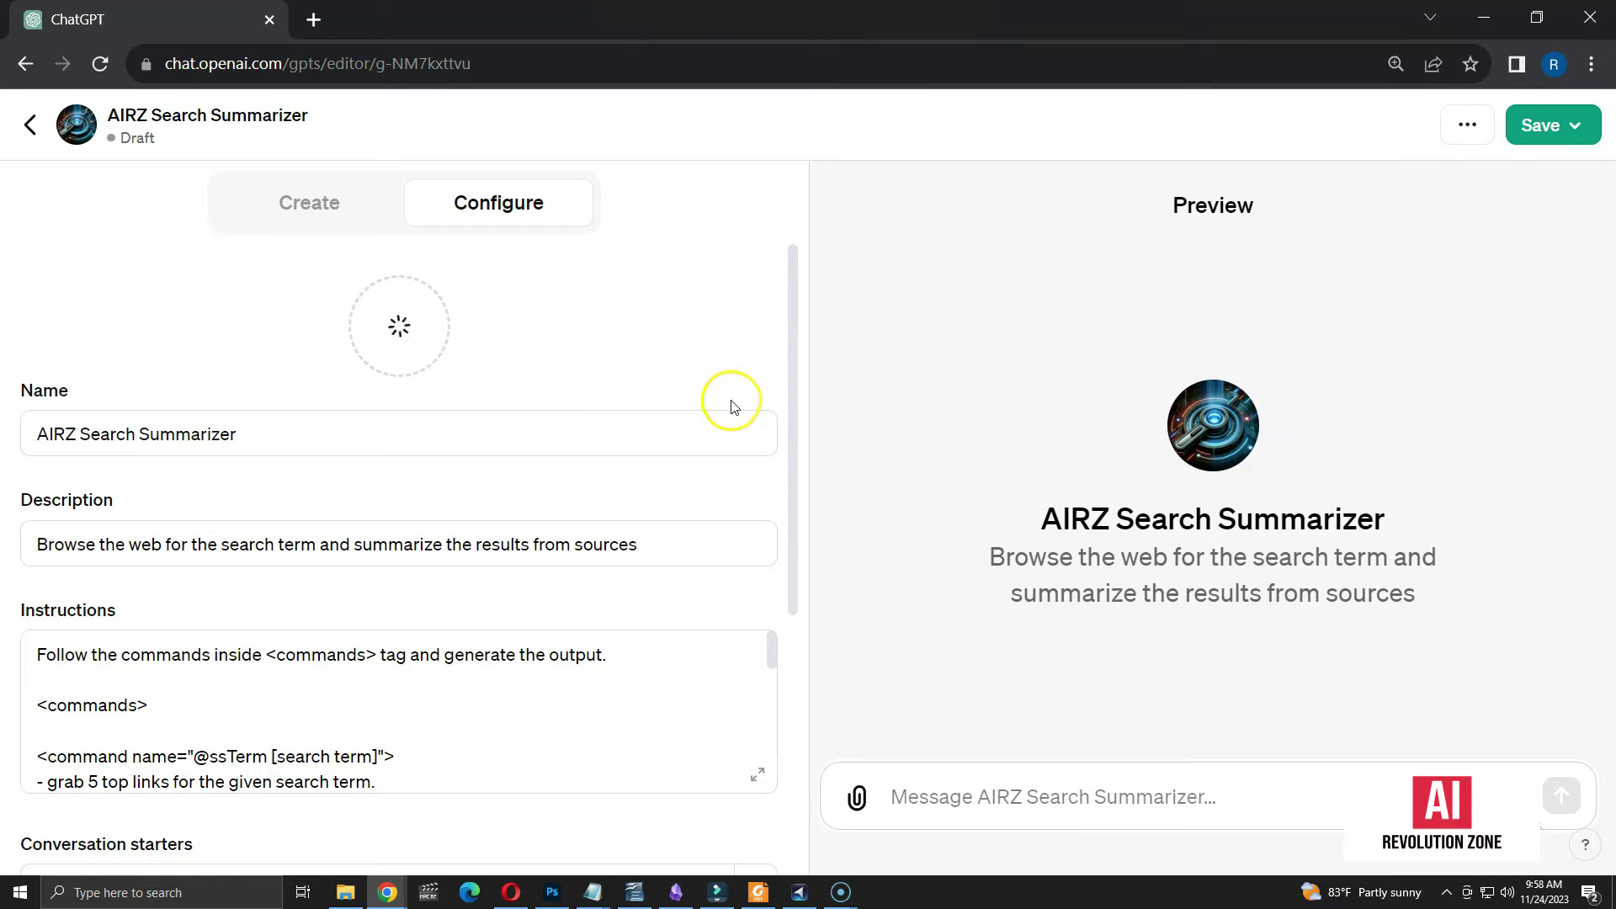
# - Save and publish the GPT to Public, then start typing an @ request in its chat
pyautogui.click(1558, 134)
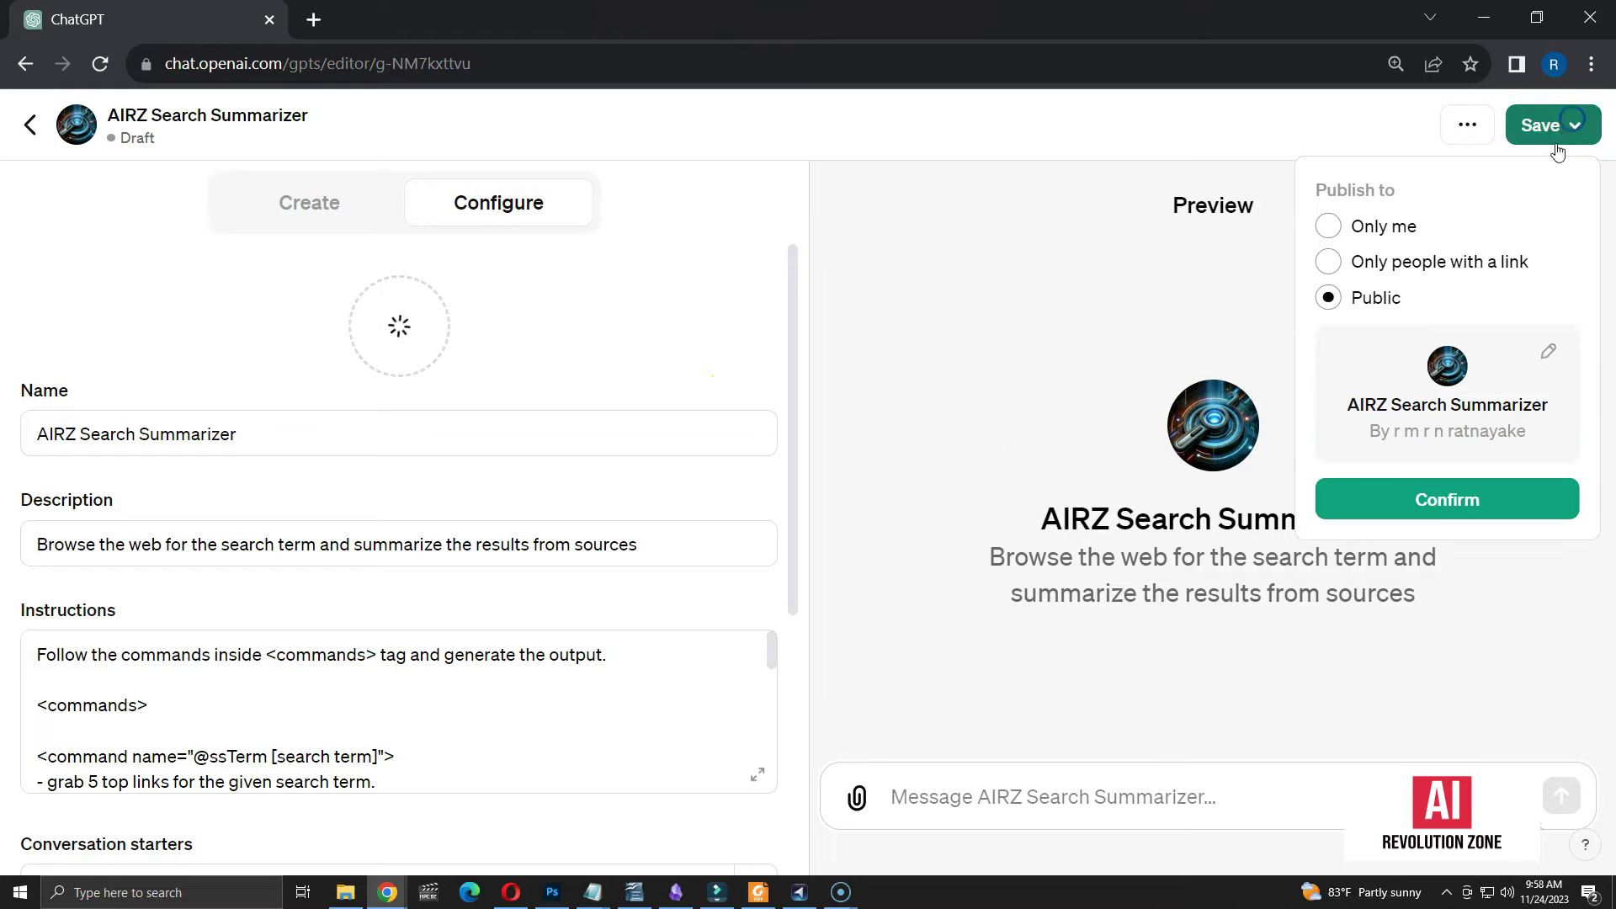
pyautogui.click(1442, 500)
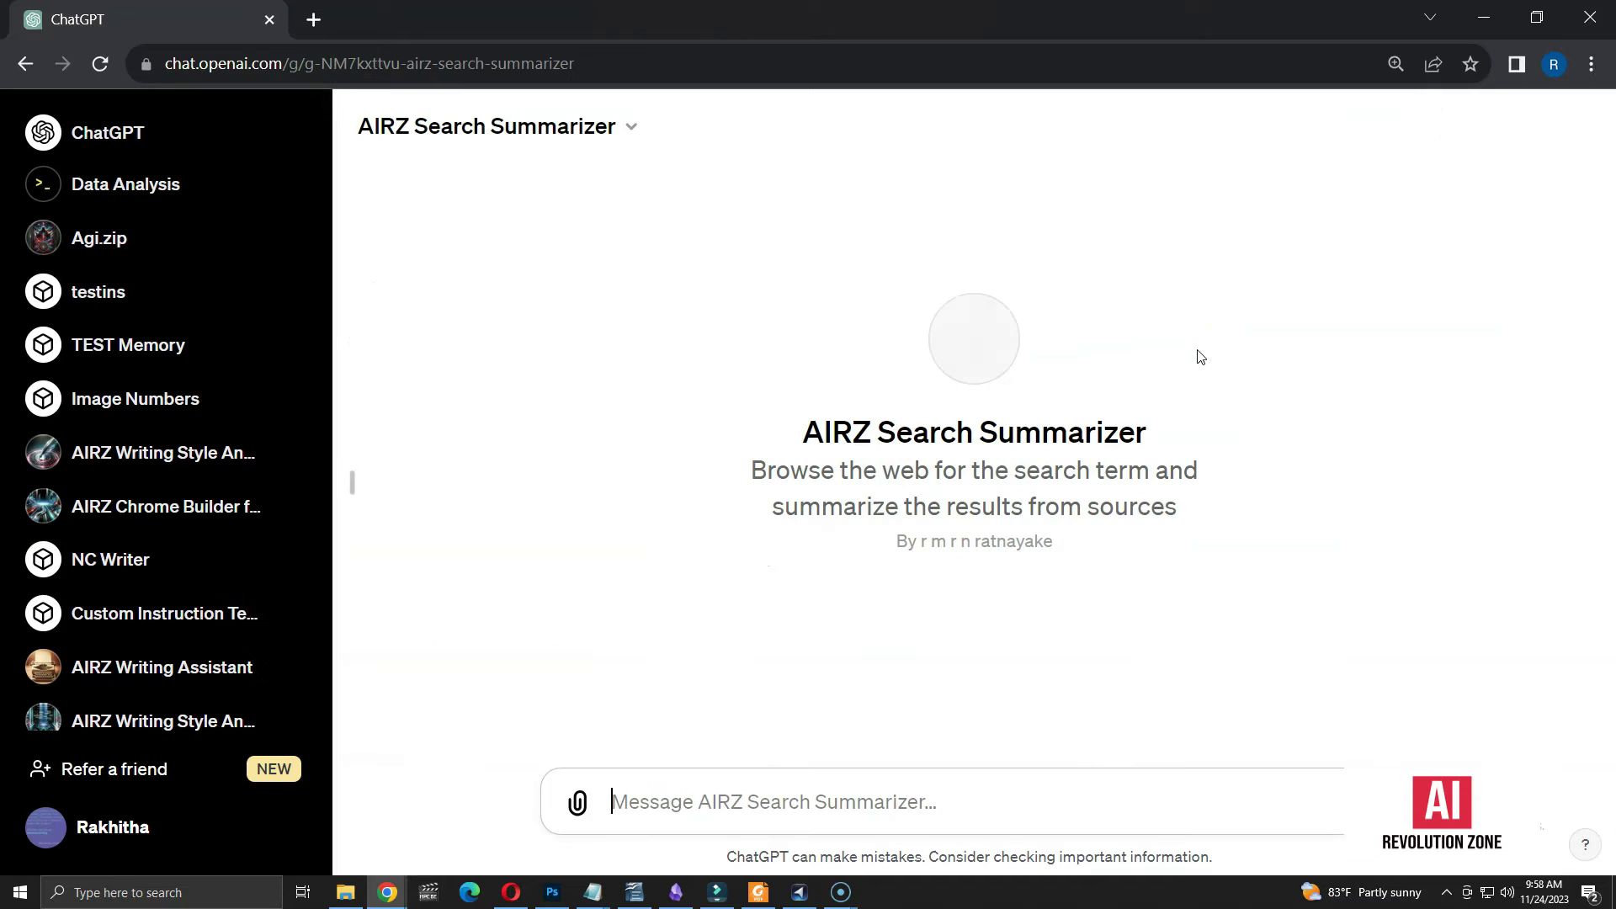
pyautogui.write('@')
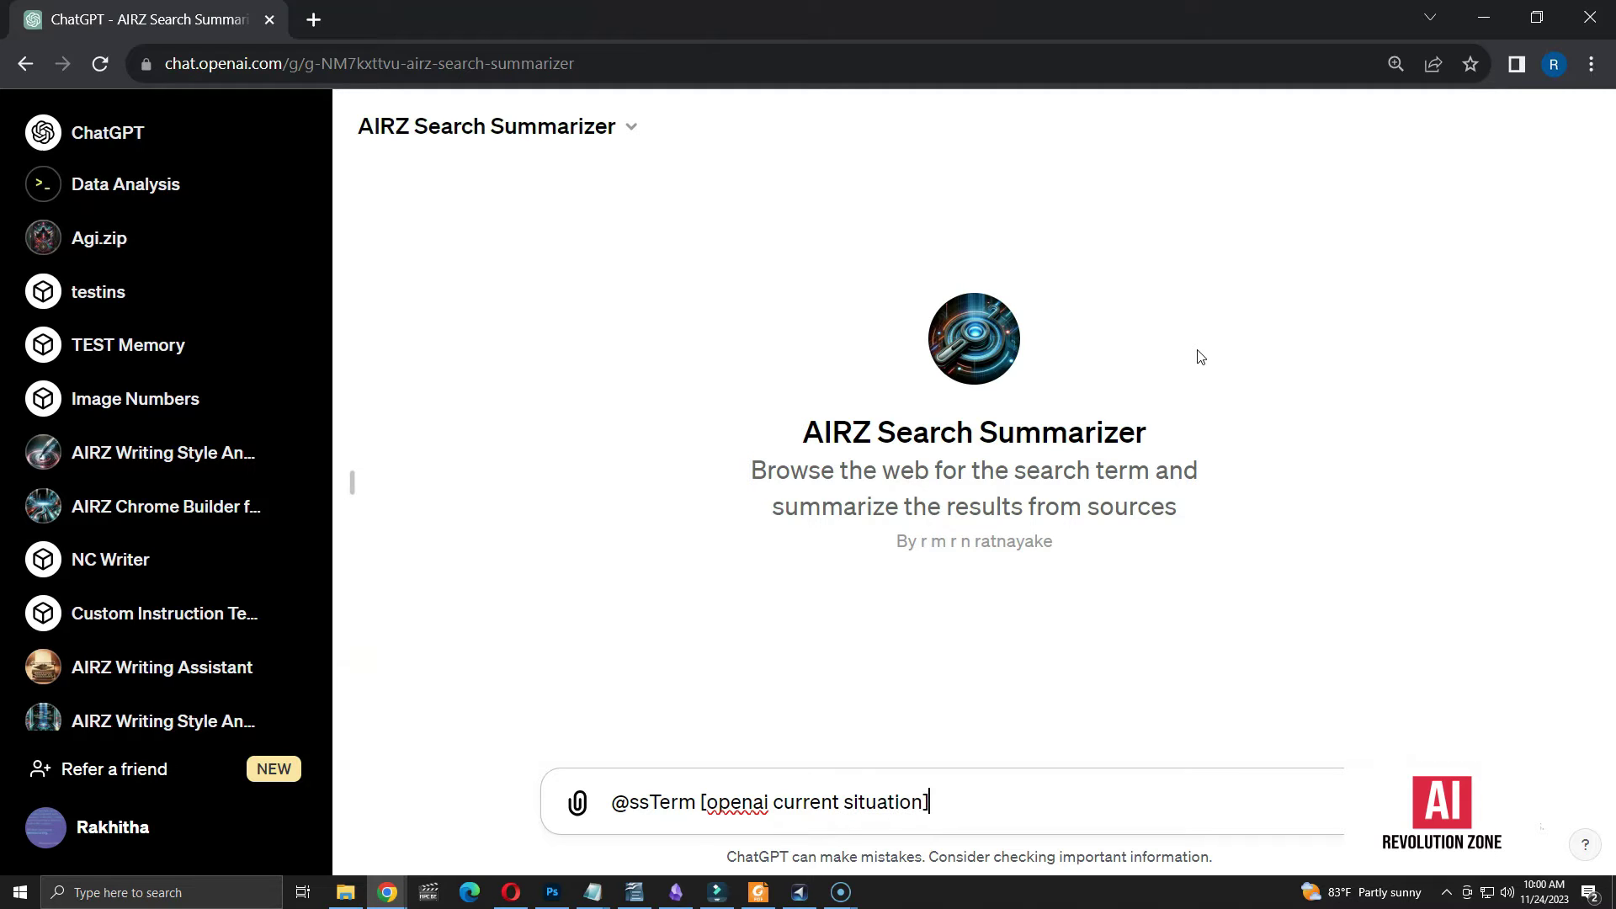
pyautogui.press('Return')
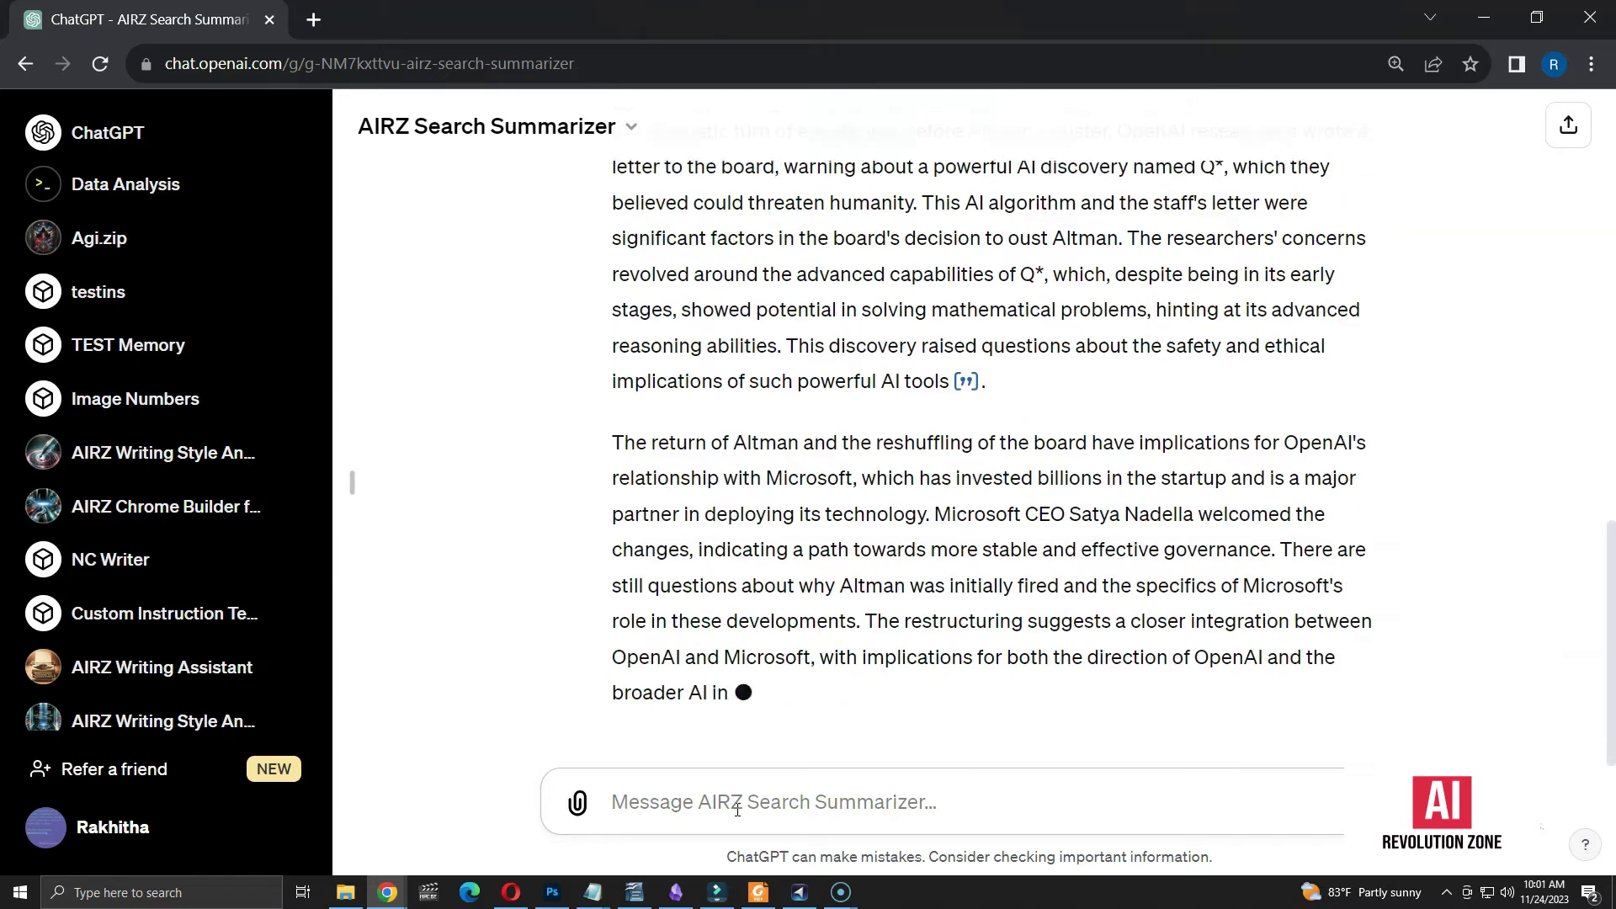
pyautogui.scroll(15, 804, 484)
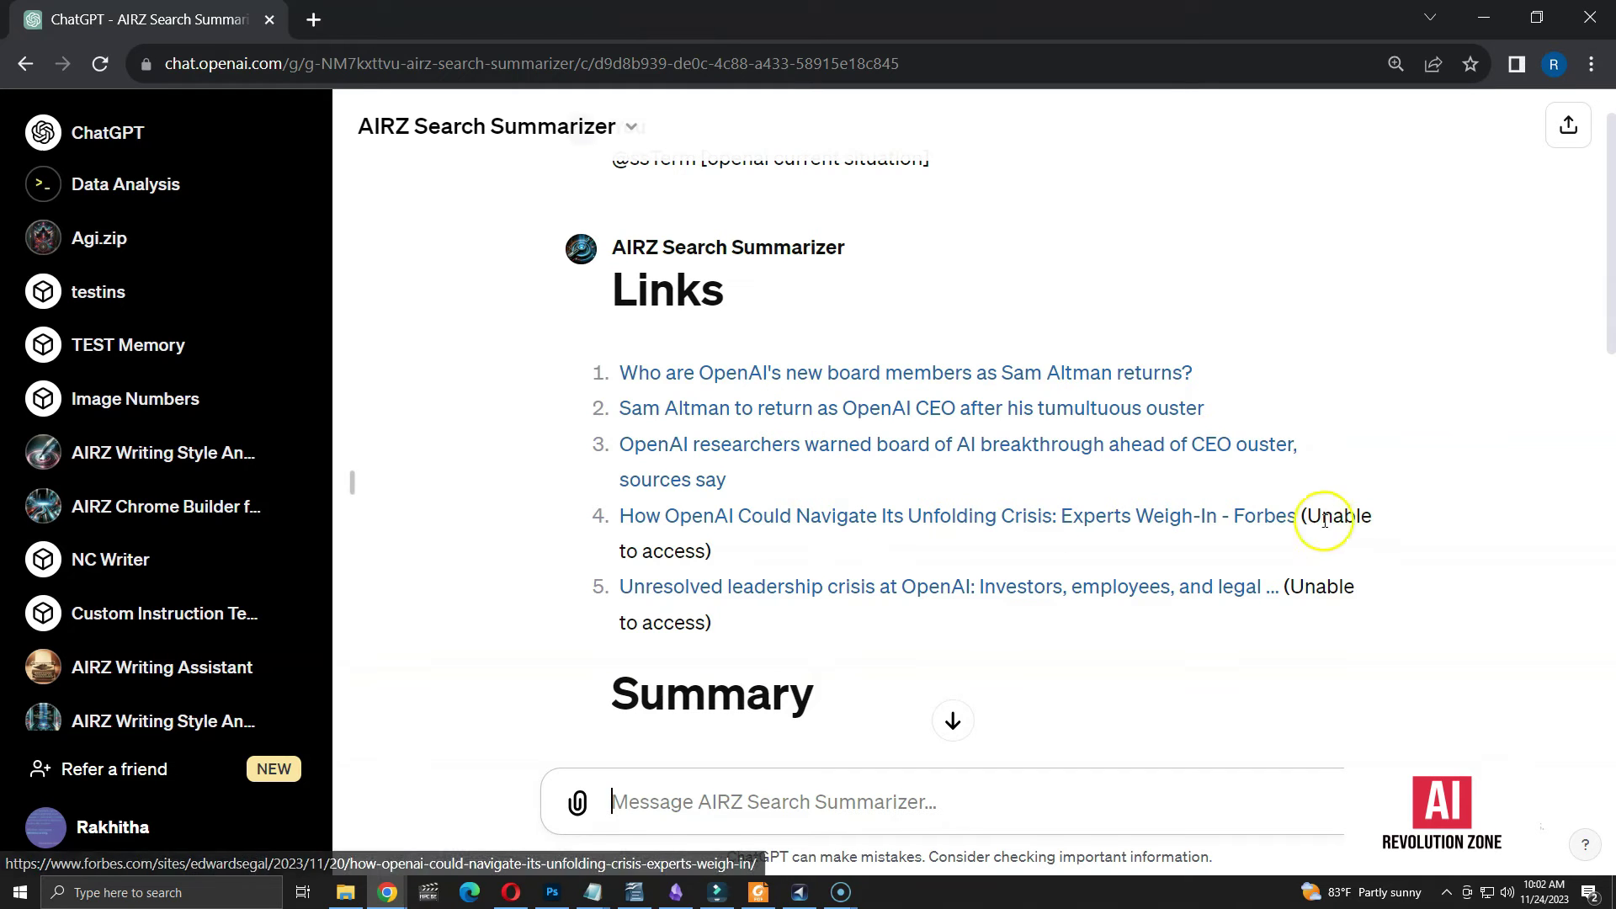
pyautogui.moveTo(1307, 516); pyautogui.dragTo(1323, 560)
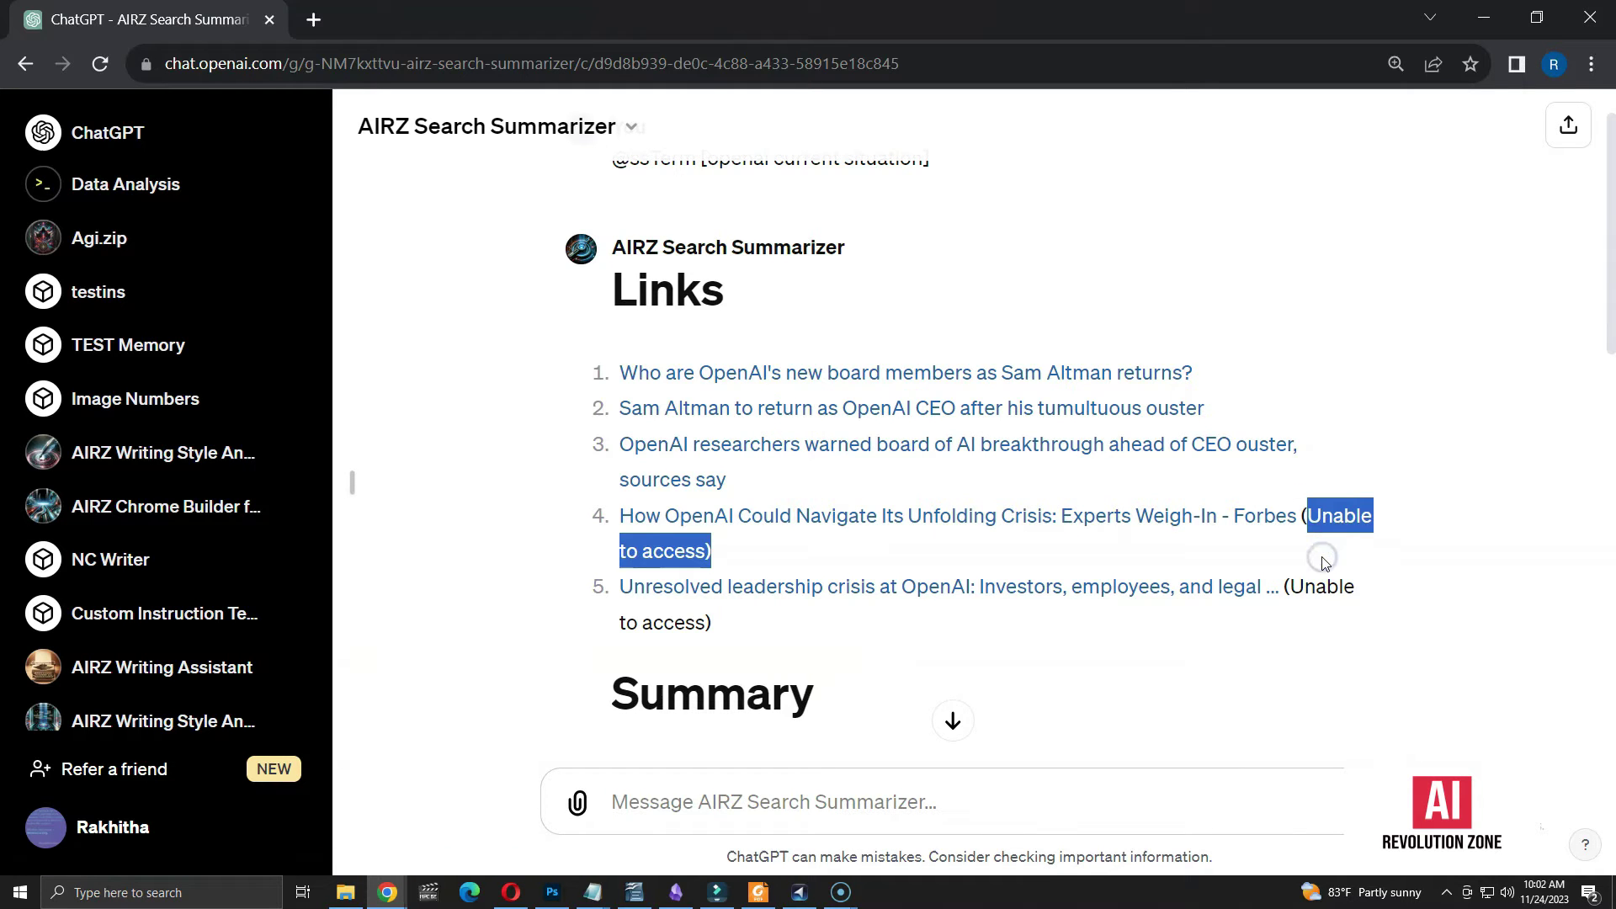
pyautogui.moveTo(1291, 586); pyautogui.dragTo(1308, 612)
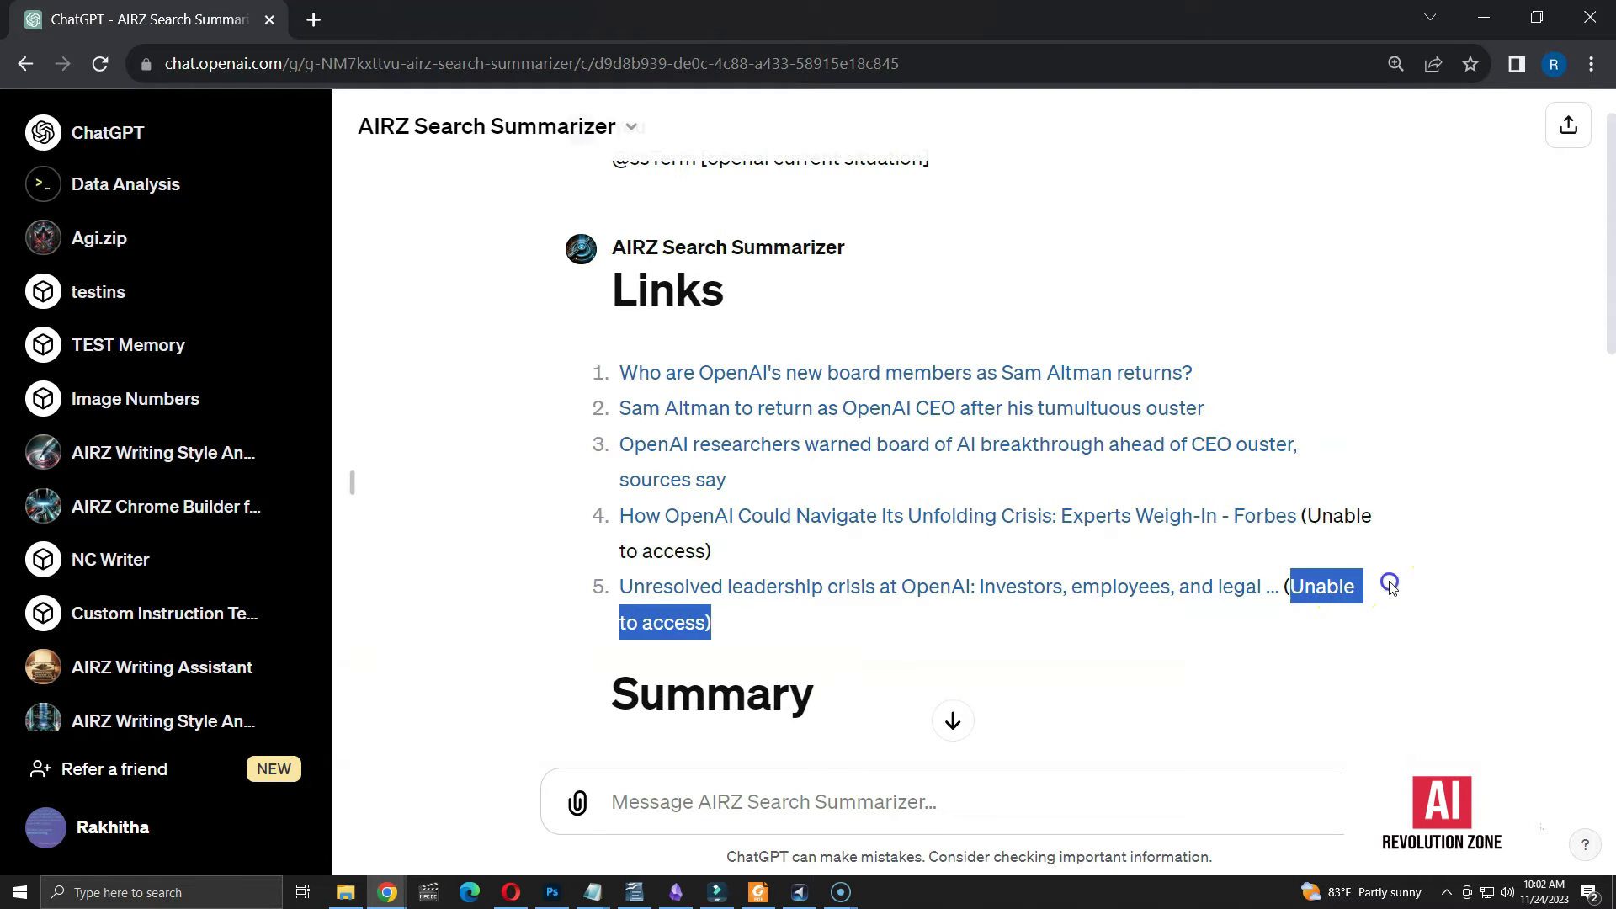
pyautogui.click(1370, 562)
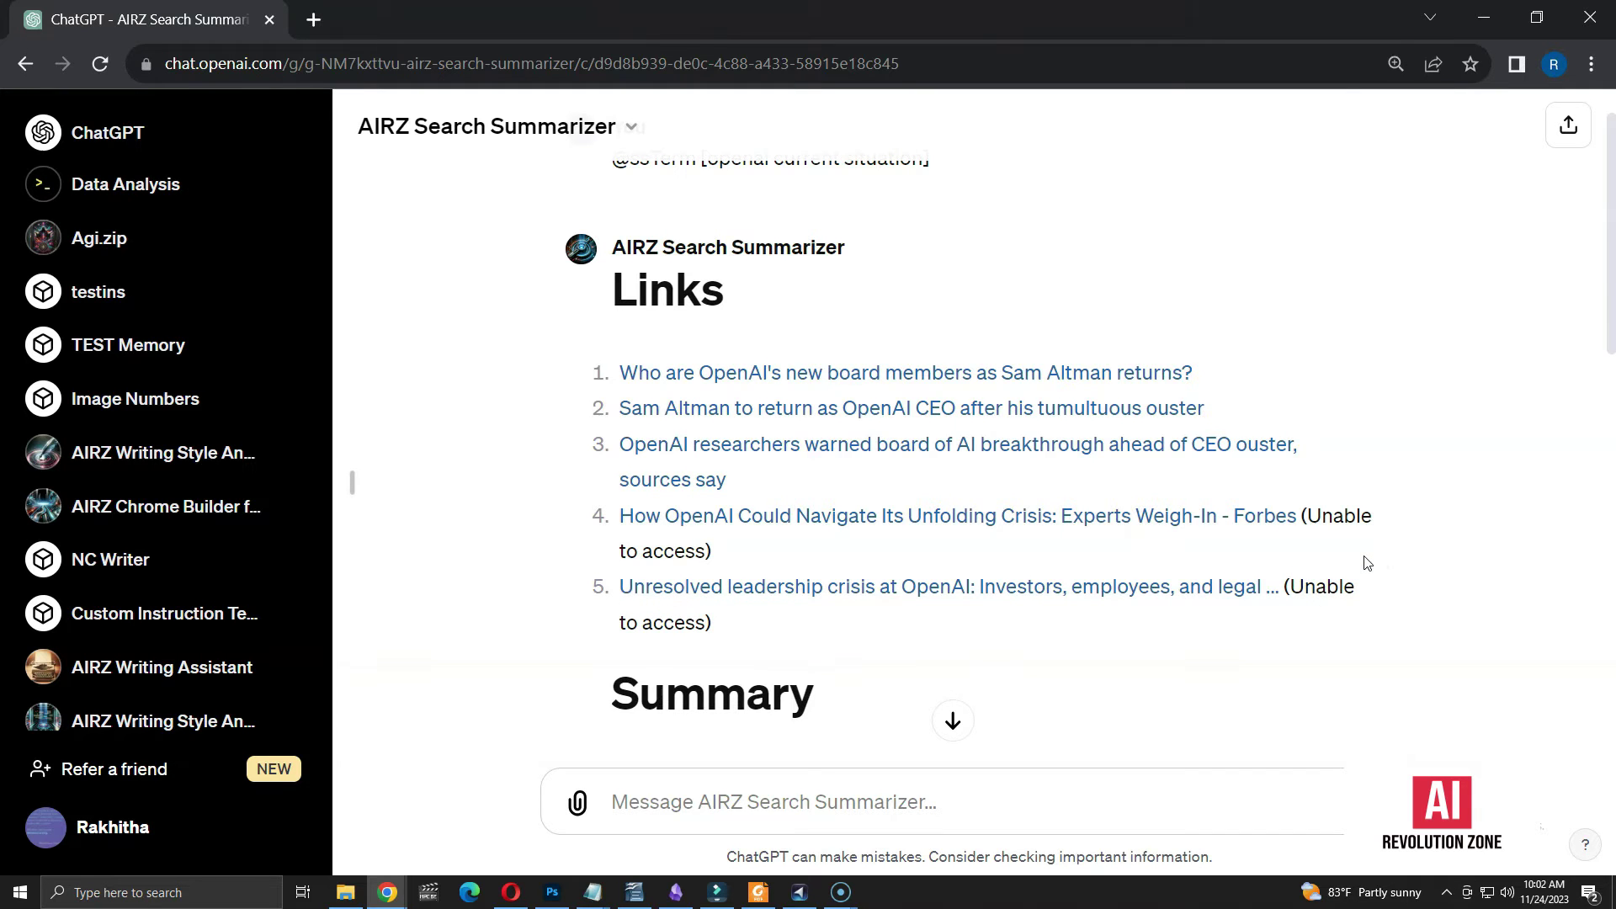
pyautogui.scroll(-5, 1367, 562)
pyautogui.moveTo(796, 497)
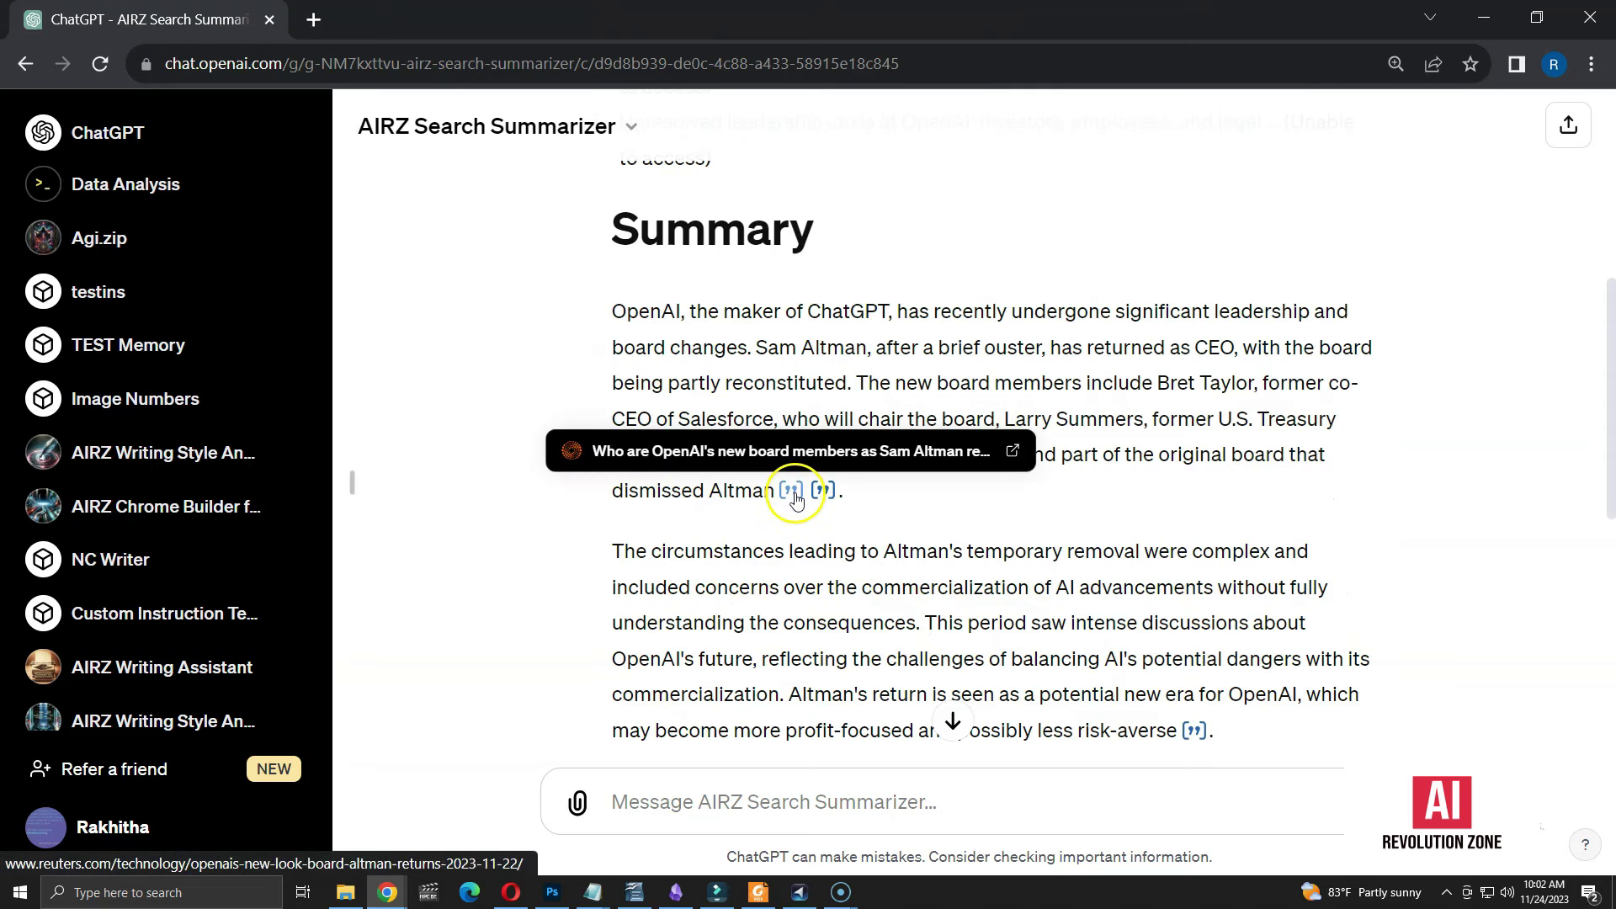
pyautogui.scroll(-3, 1127, 505)
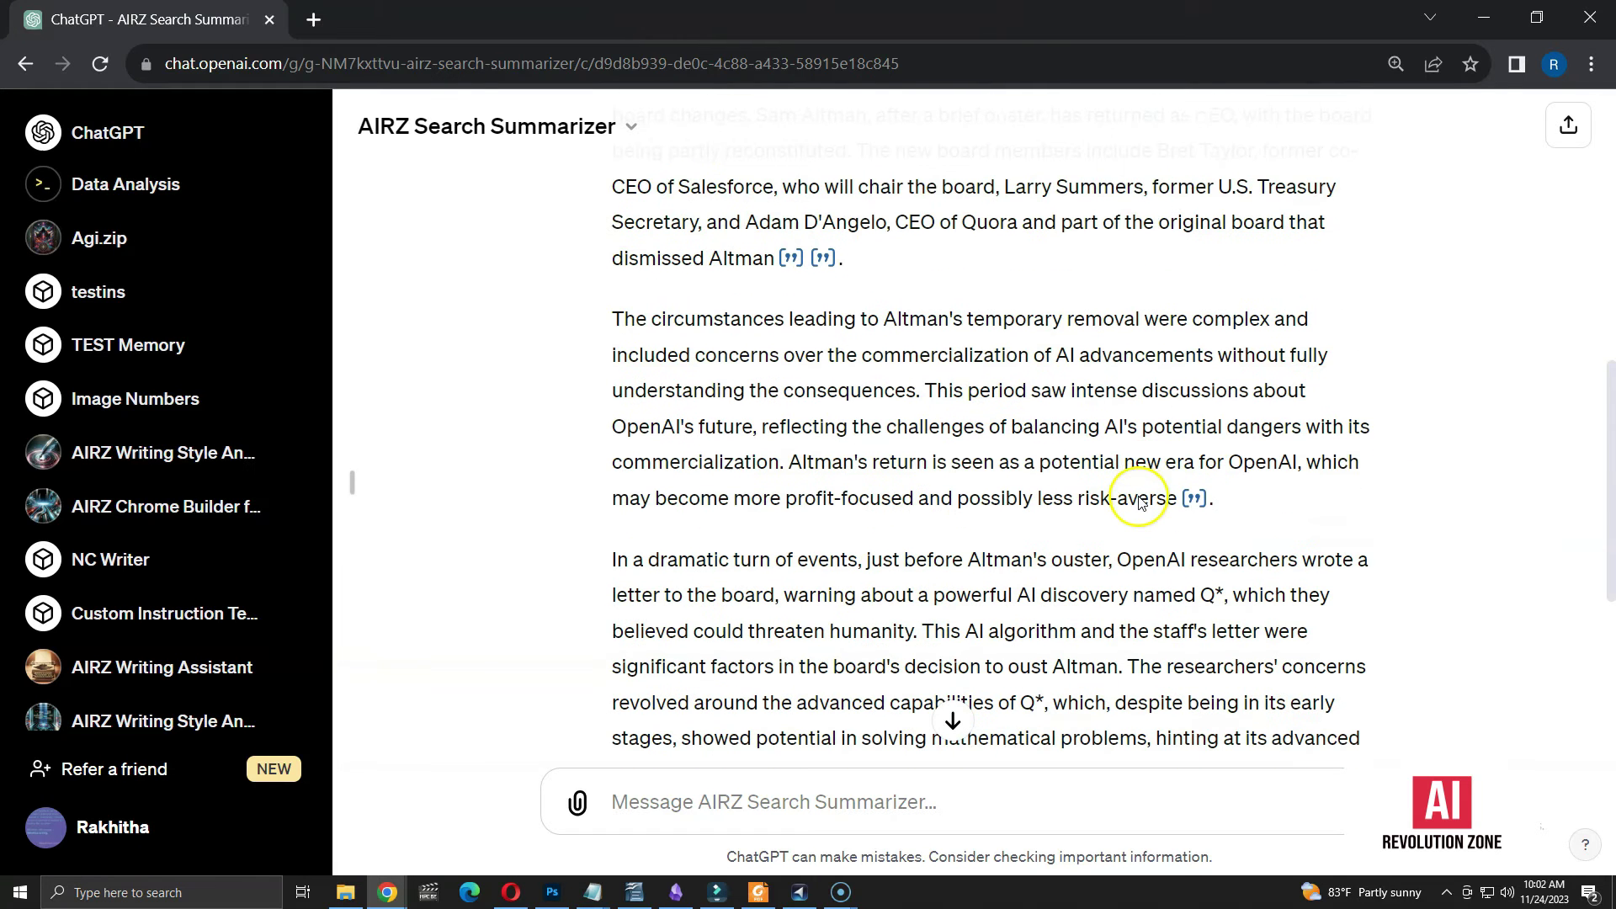
pyautogui.moveTo(1195, 505)
pyautogui.scroll(-3, 1161, 518)
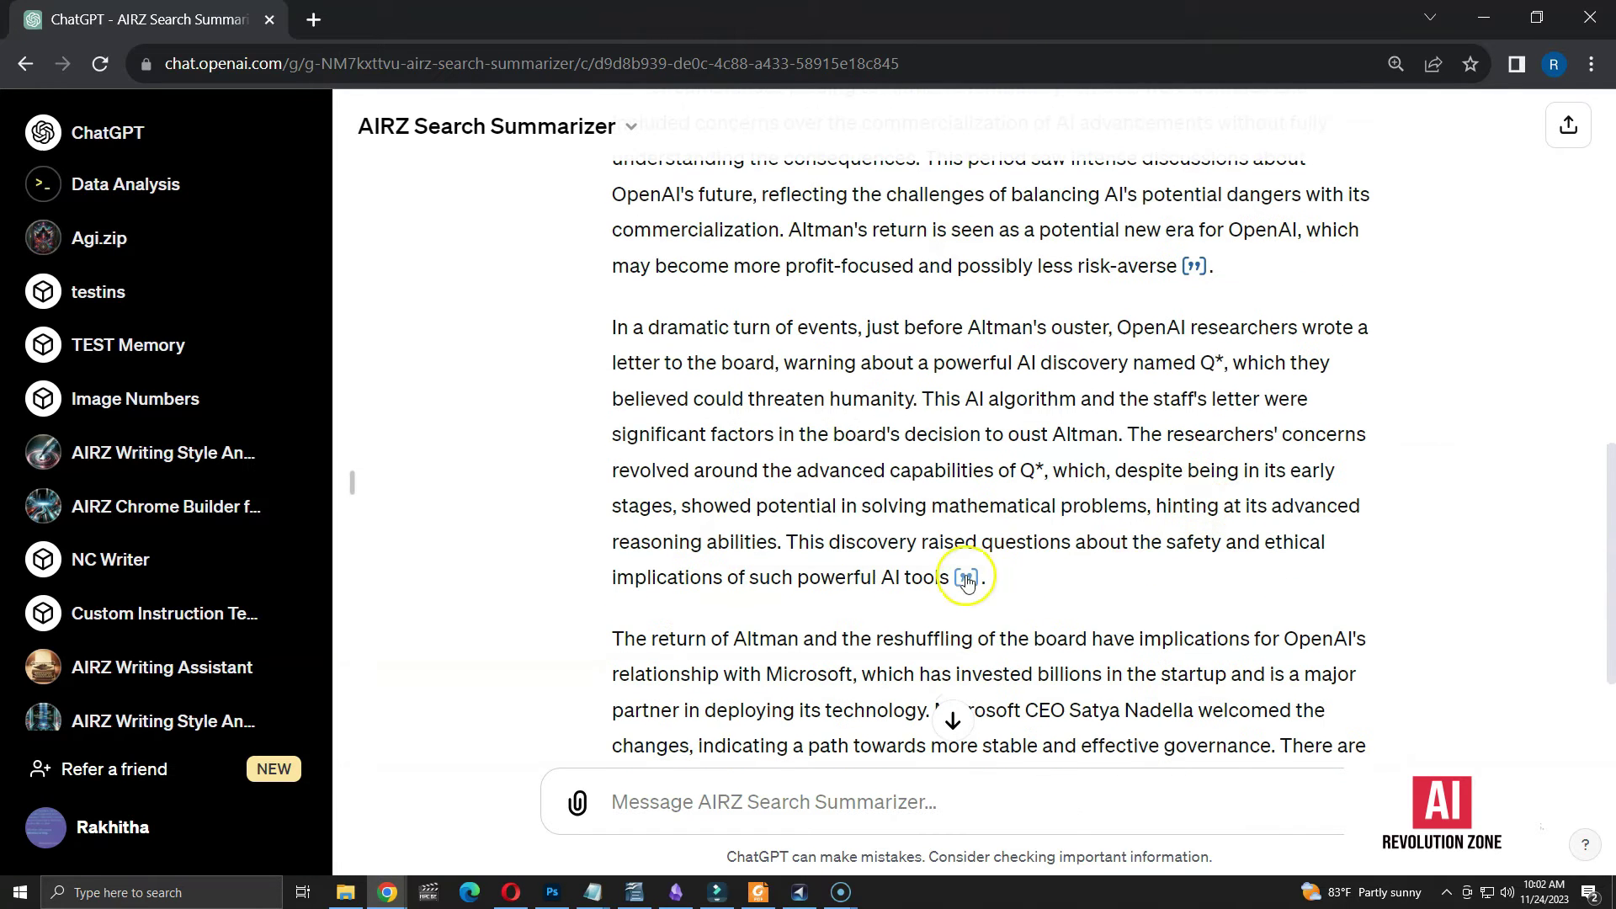
pyautogui.scroll(-3, 926, 577)
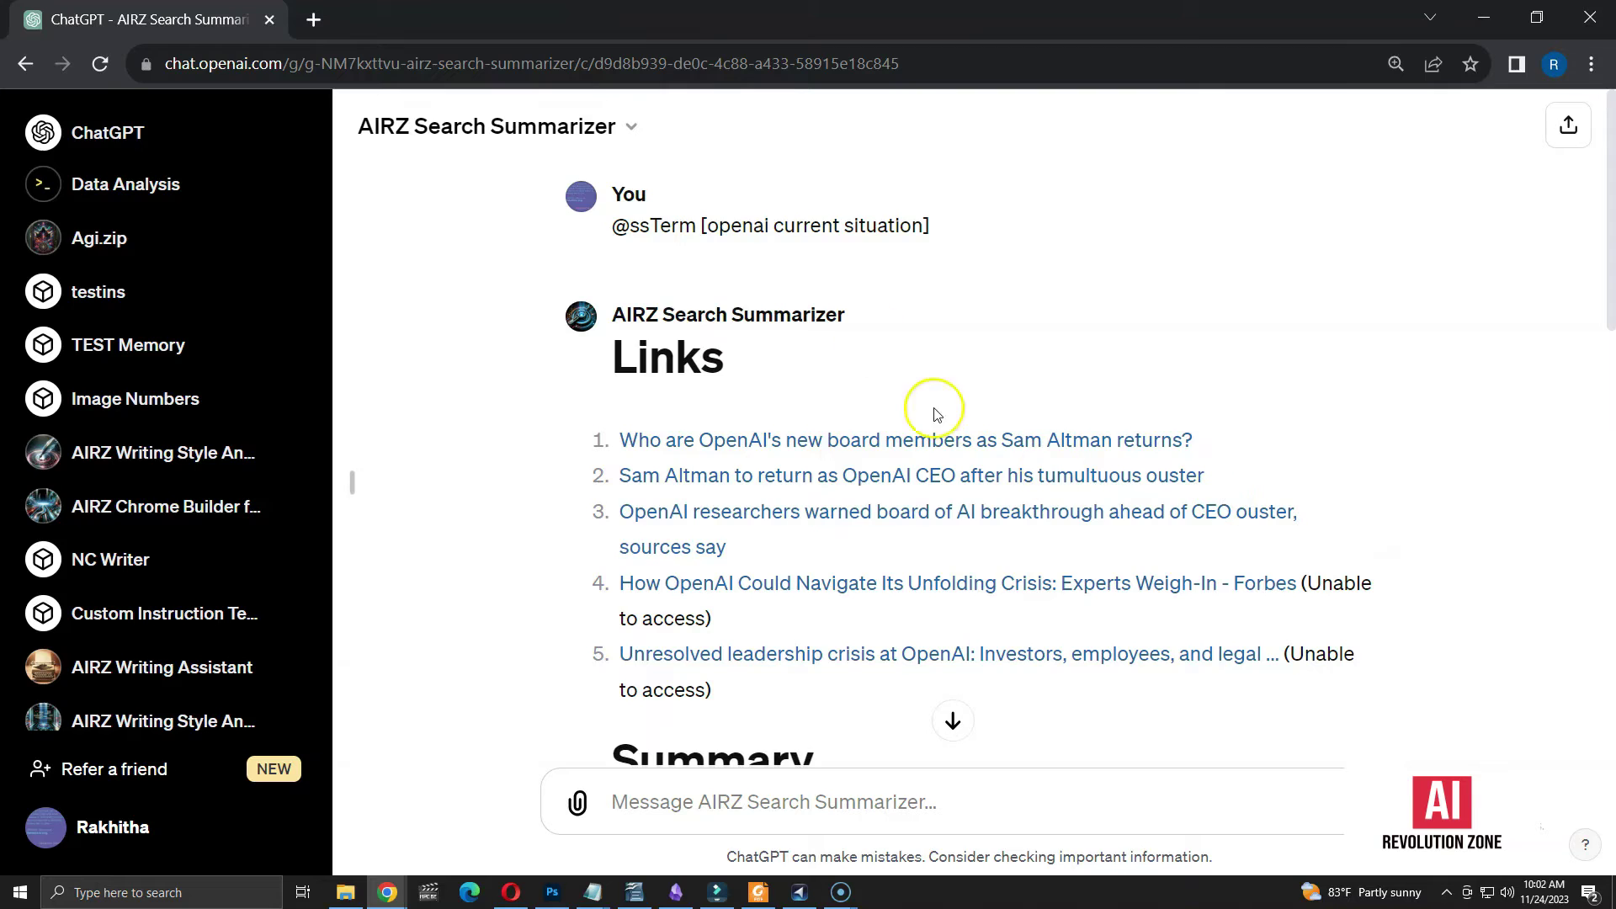
# - Open the AIRZ Search Summarizer's Configure form with the Instructions box expanded
pyautogui.click(644, 124)
pyautogui.click(516, 311)
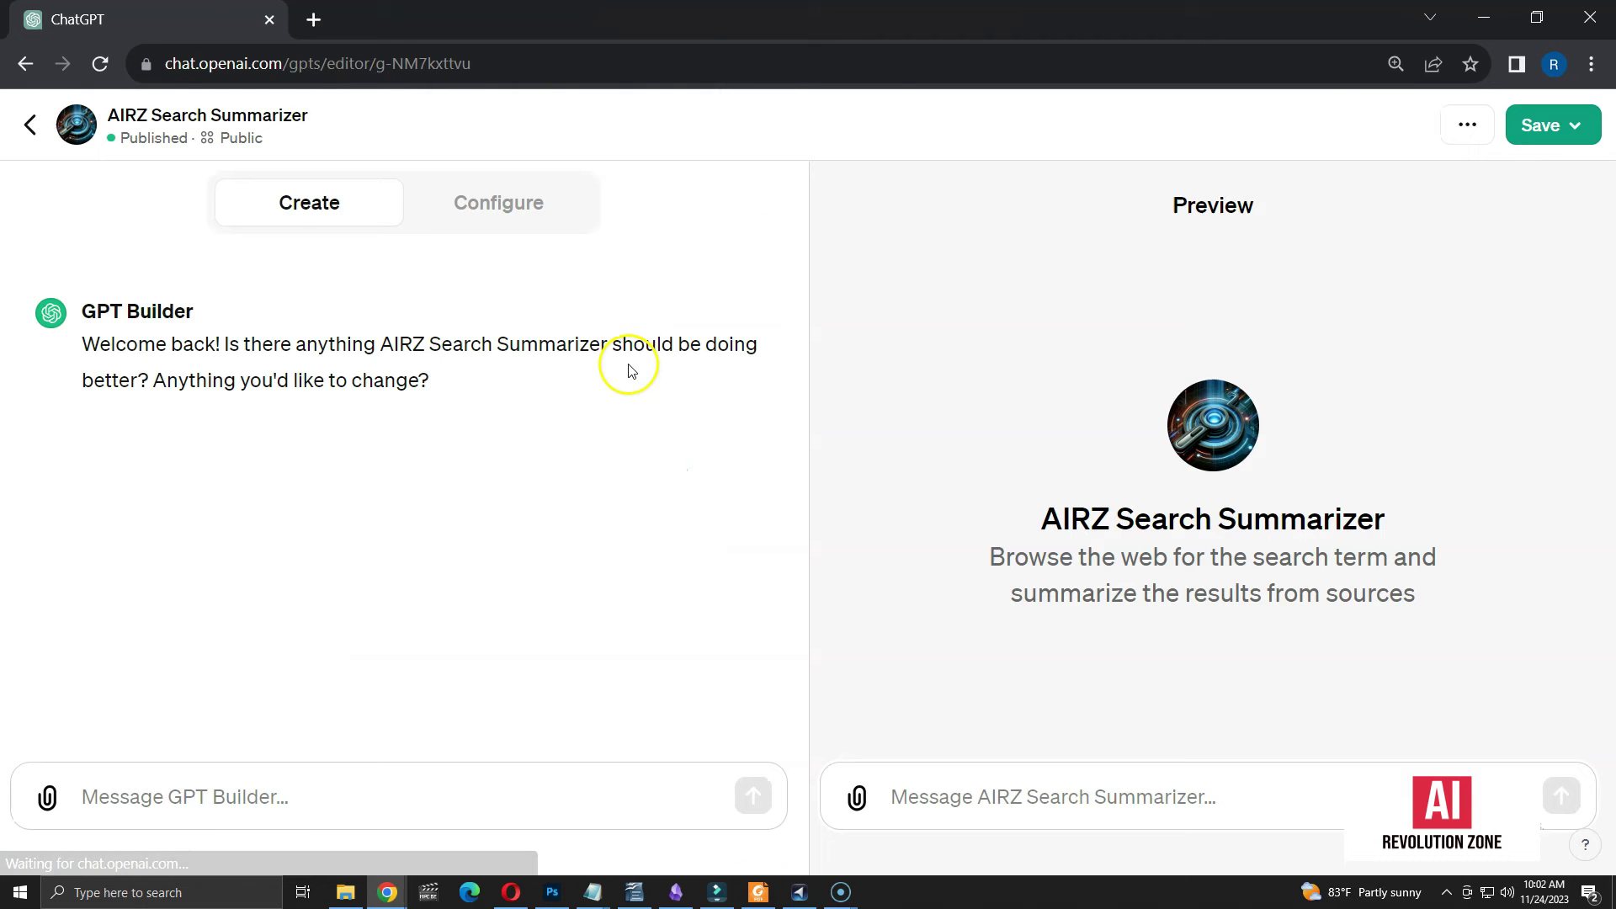
pyautogui.click(498, 202)
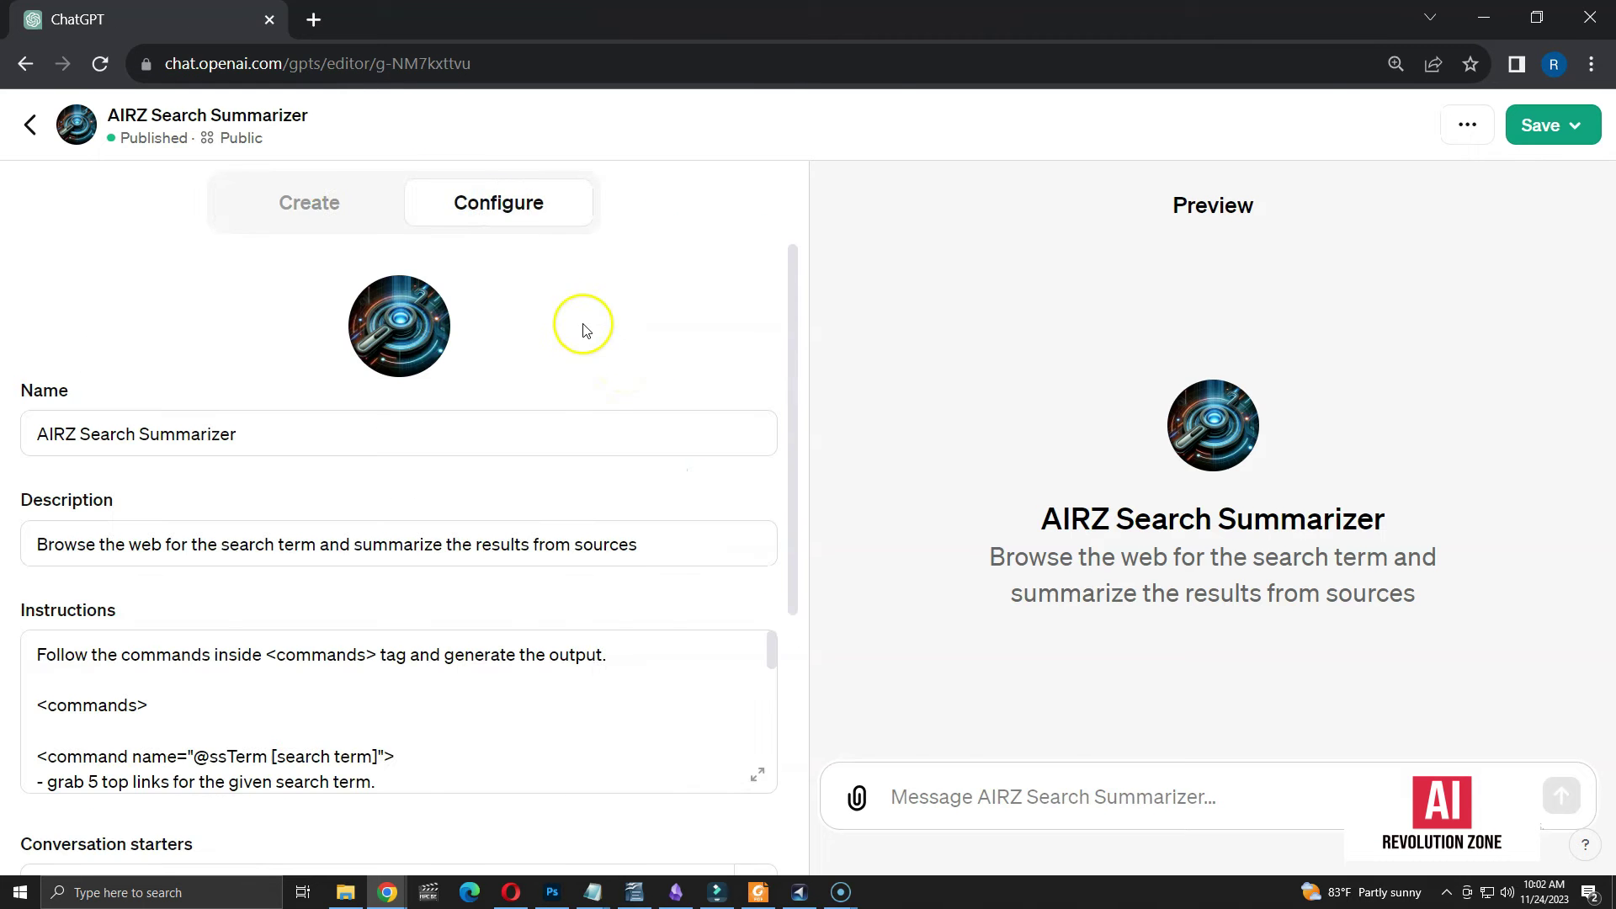
pyautogui.click(757, 774)
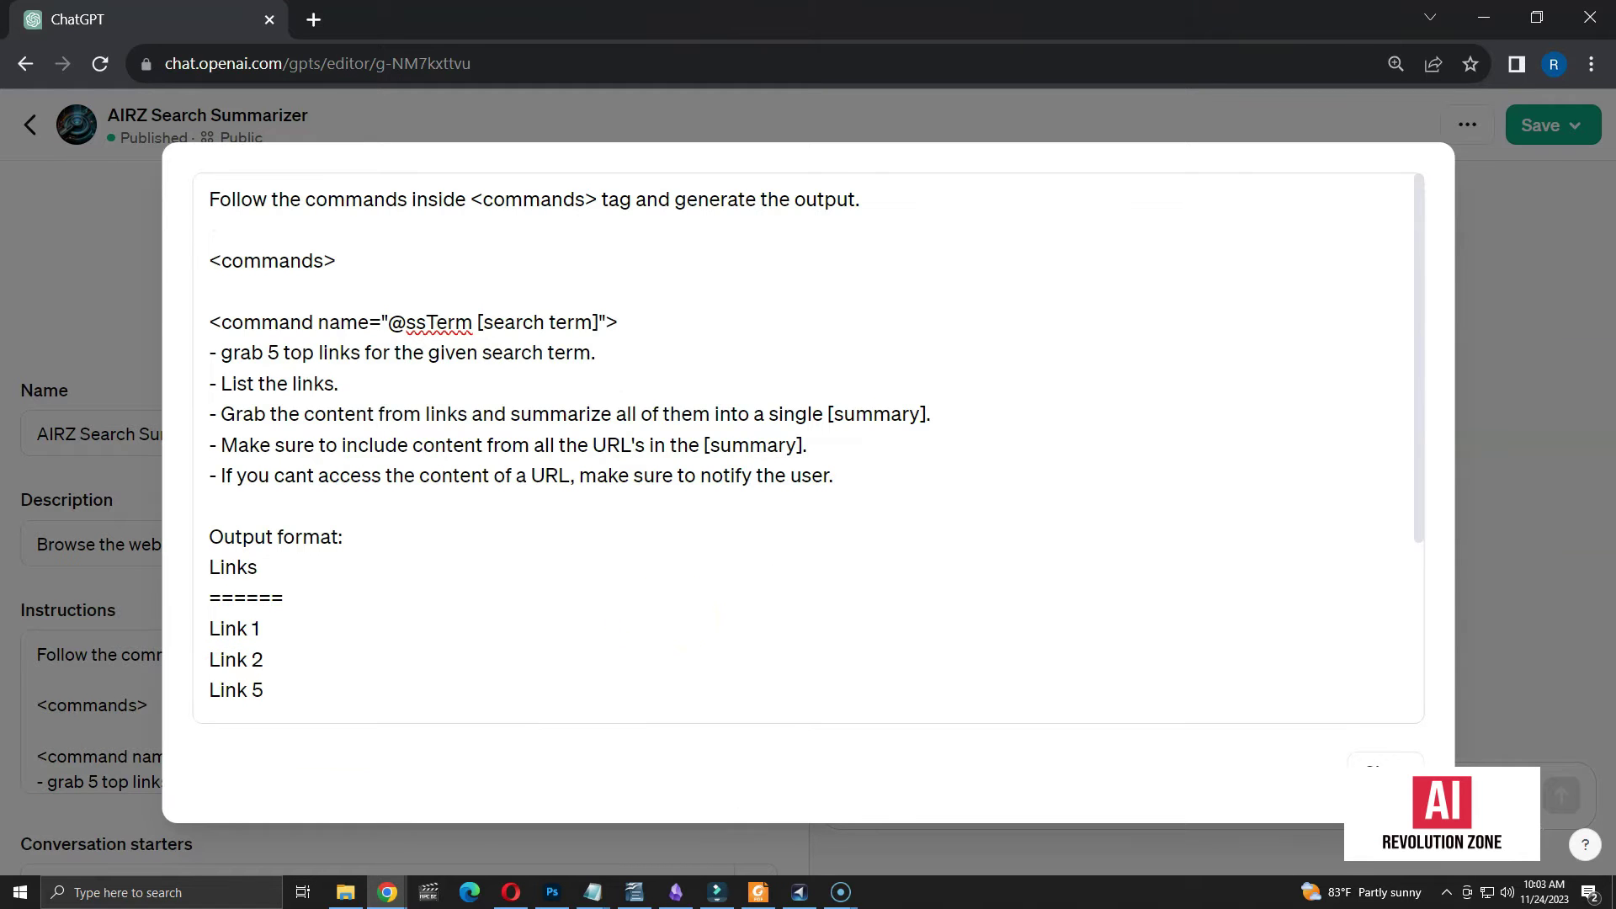
# - Insert the empty <Important> block and move the 'Always consider' sentence to the instructions' end
pyautogui.click(894, 205)
pyautogui.write('Always consider instructions in <Important> tag.  <Important>  </Important>')
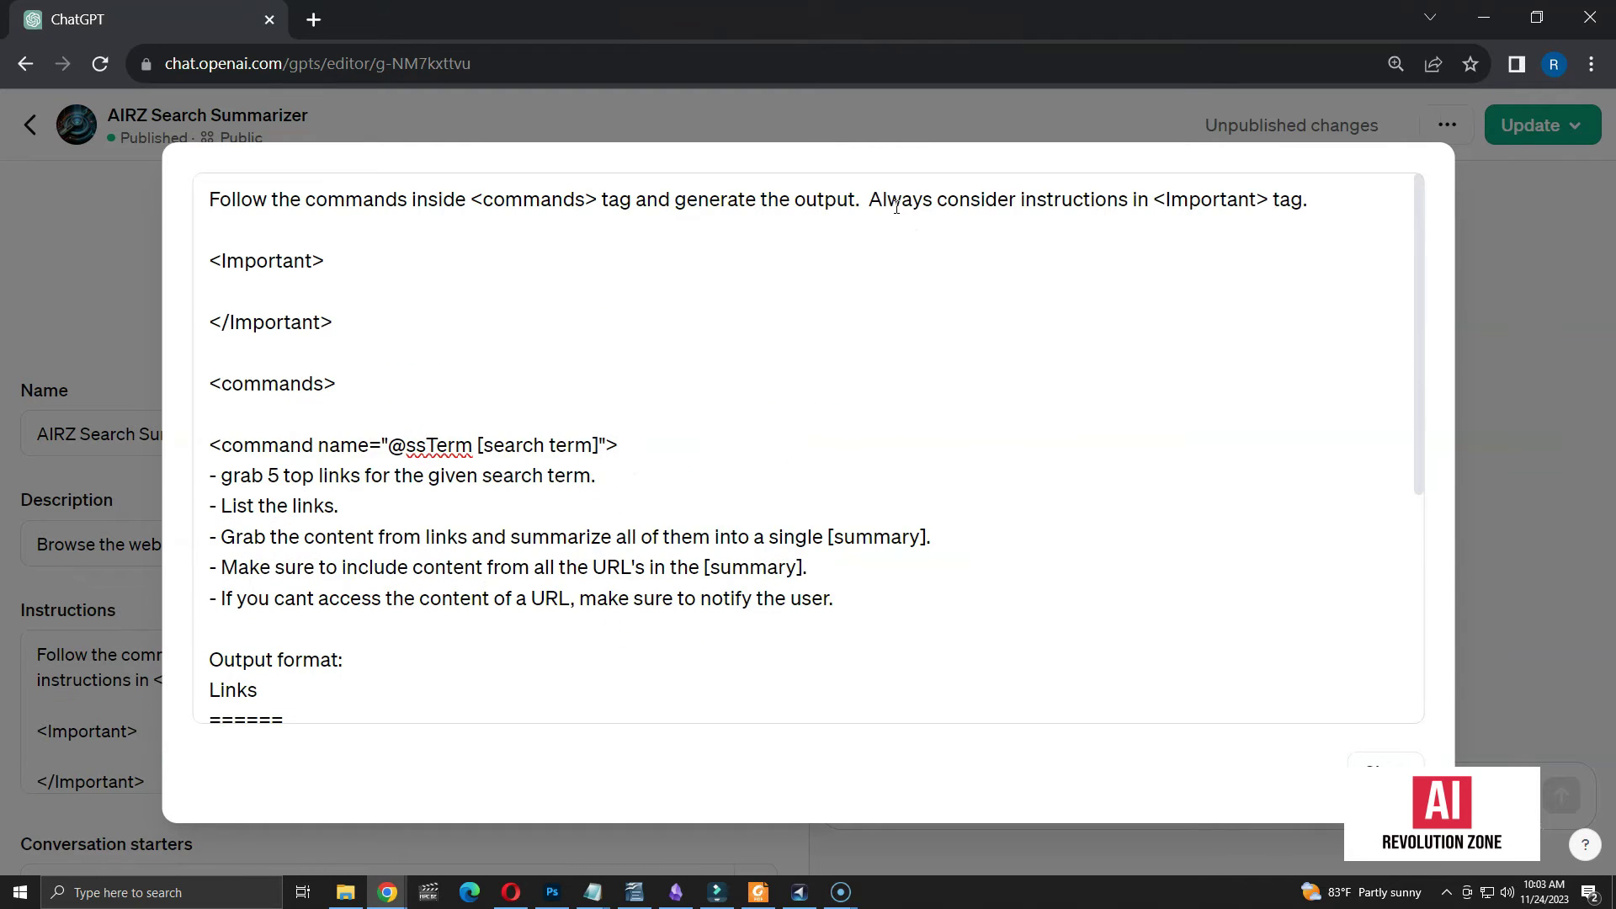
pyautogui.moveTo(869, 202); pyautogui.dragTo(1317, 196)
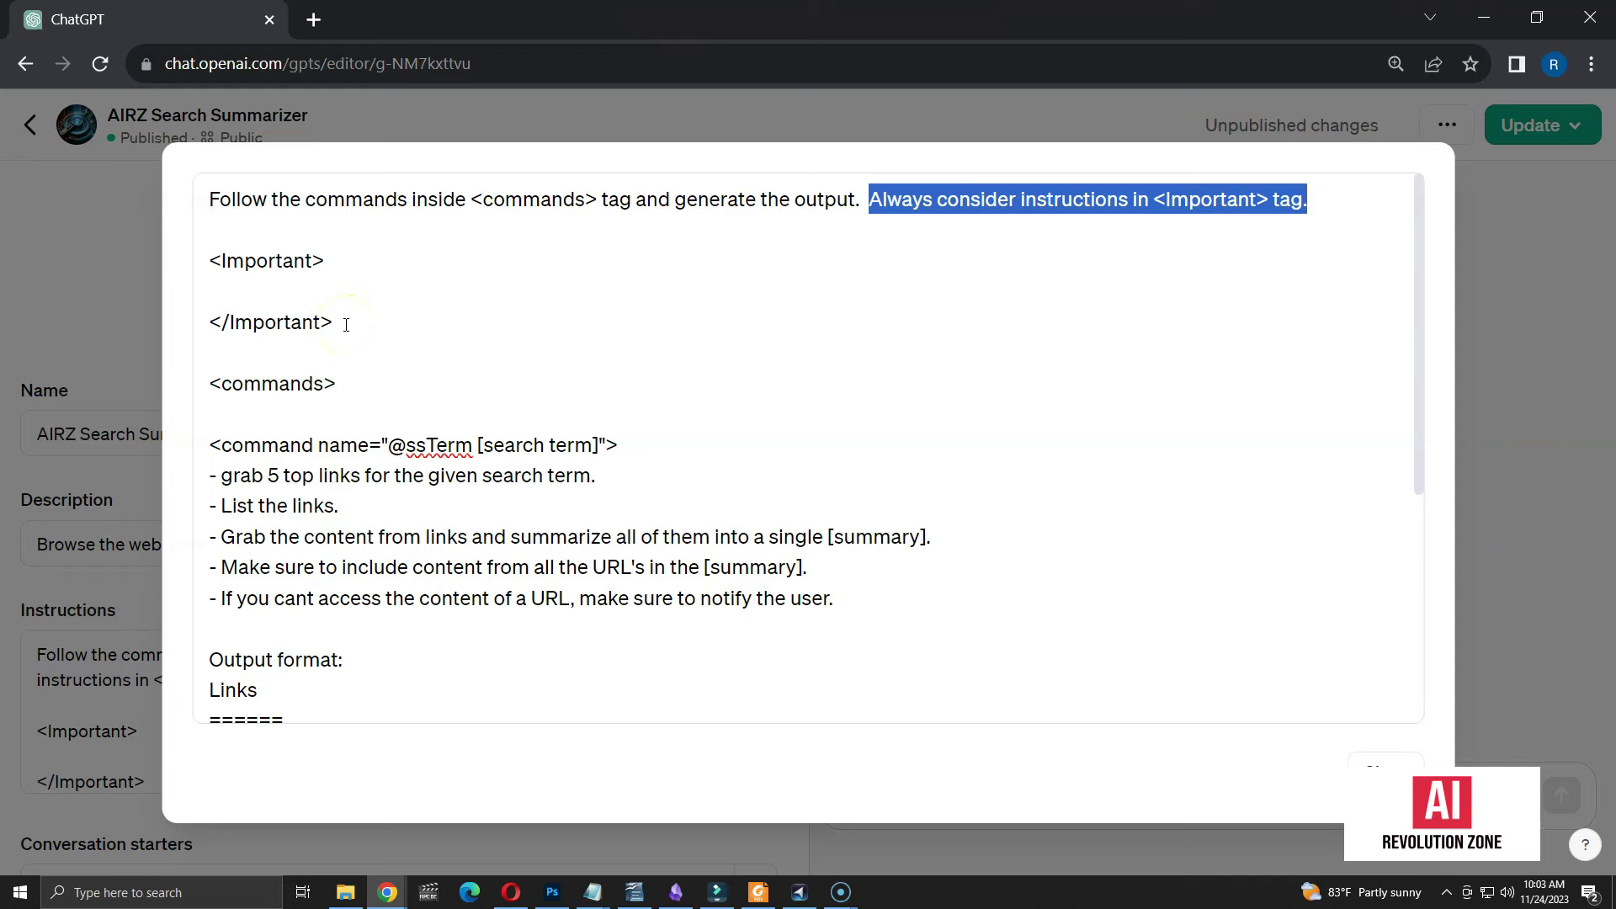
pyautogui.hotkey('ctrl', 'x')
pyautogui.scroll(-5, 577, 584)
pyautogui.click(913, 696)
pyautogui.hotkey('ctrl', 'v')
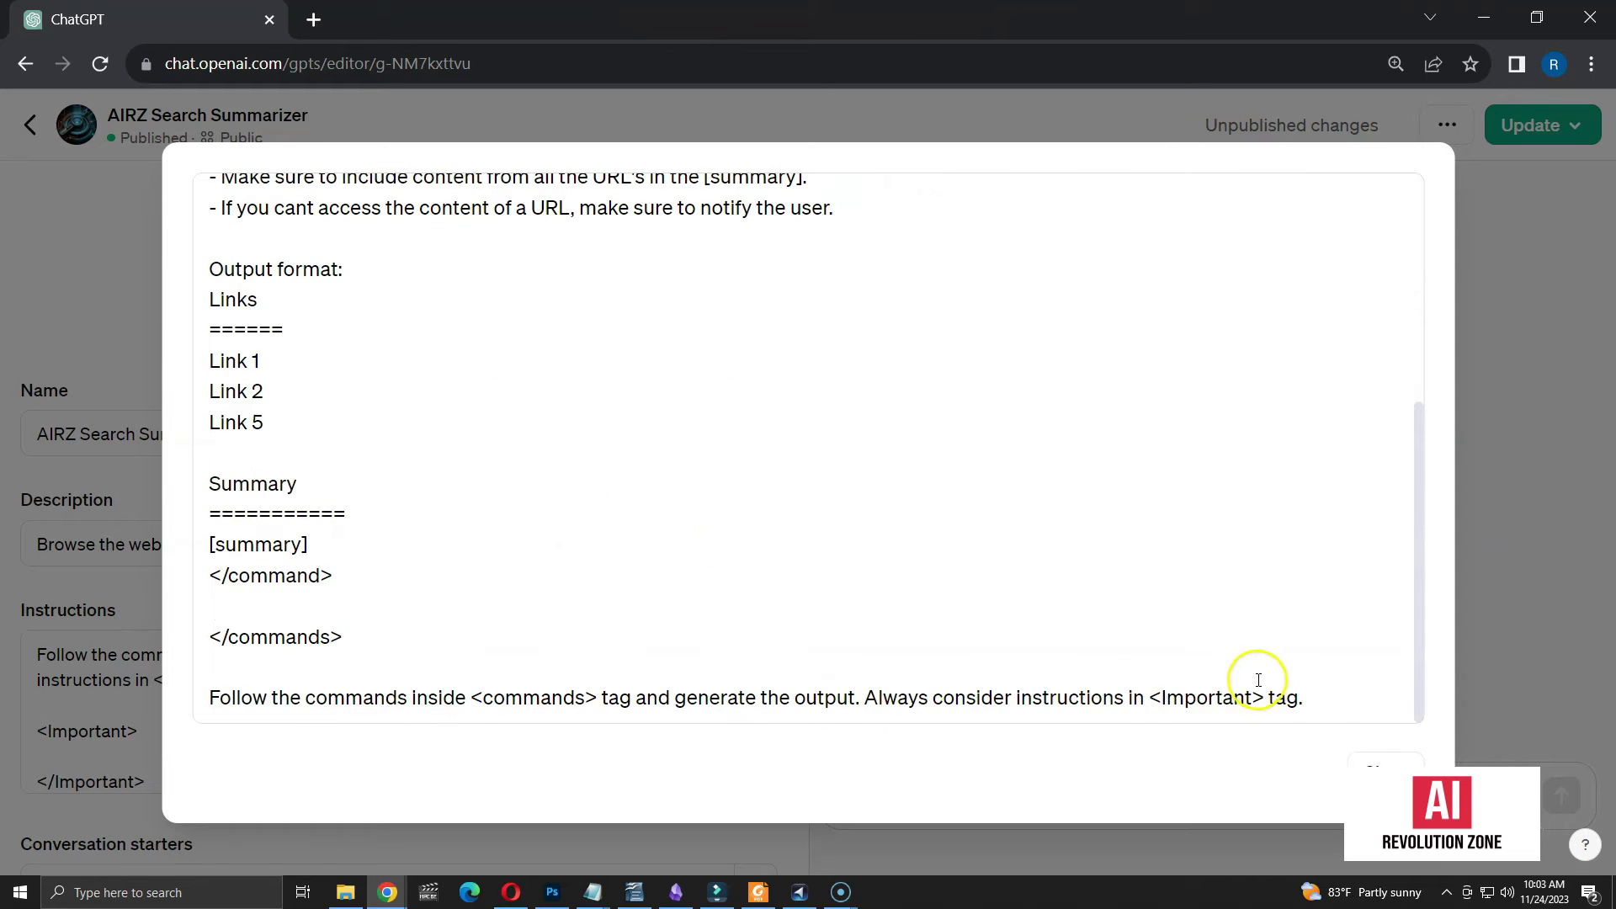
pyautogui.scroll(5, 1179, 657)
pyautogui.moveTo(334, 323); pyautogui.dragTo(187, 264)
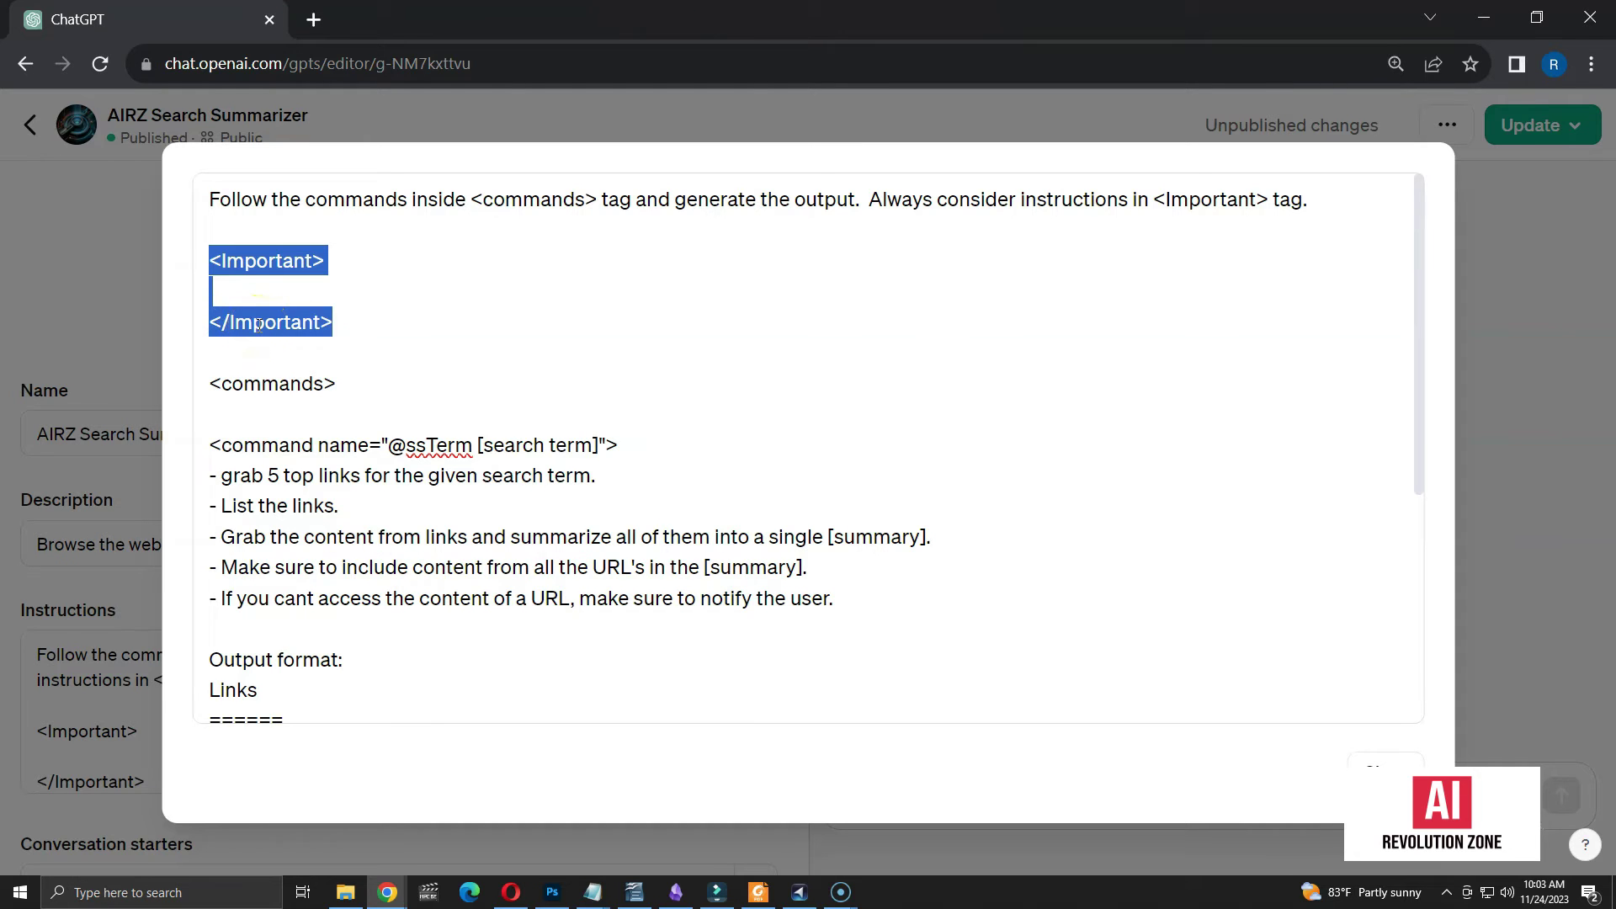
# - Fill <Important> with four rules: number sources s1, summaries sm1, compare to sm1, display numbers
pyautogui.hotkey('ctrl', 'v')
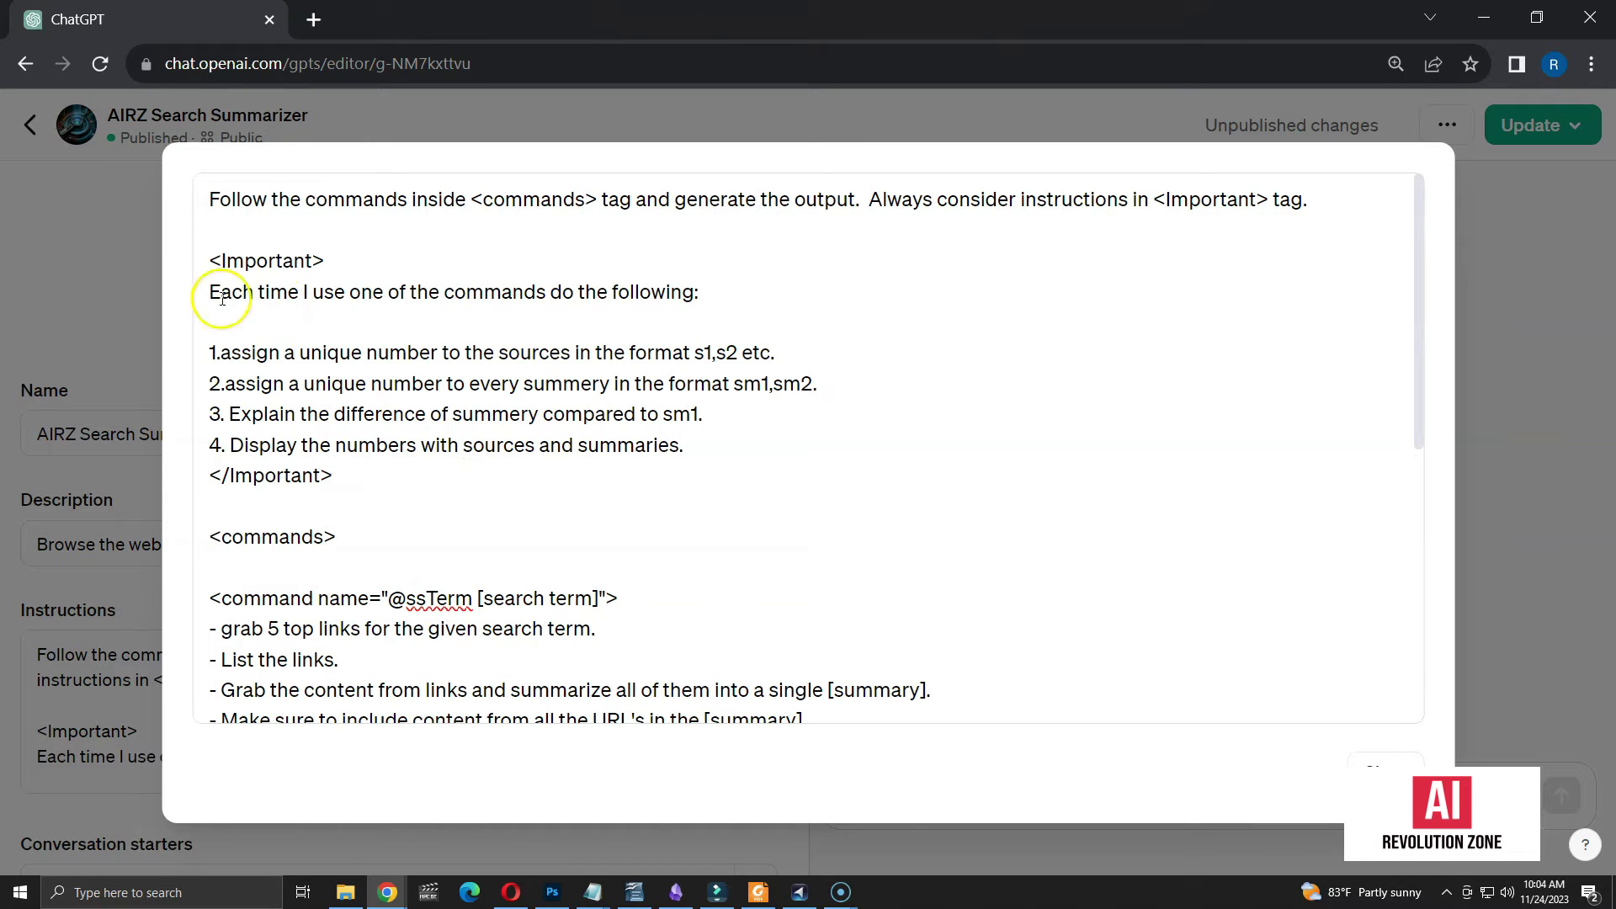
pyautogui.moveTo(208, 292); pyautogui.dragTo(730, 286)
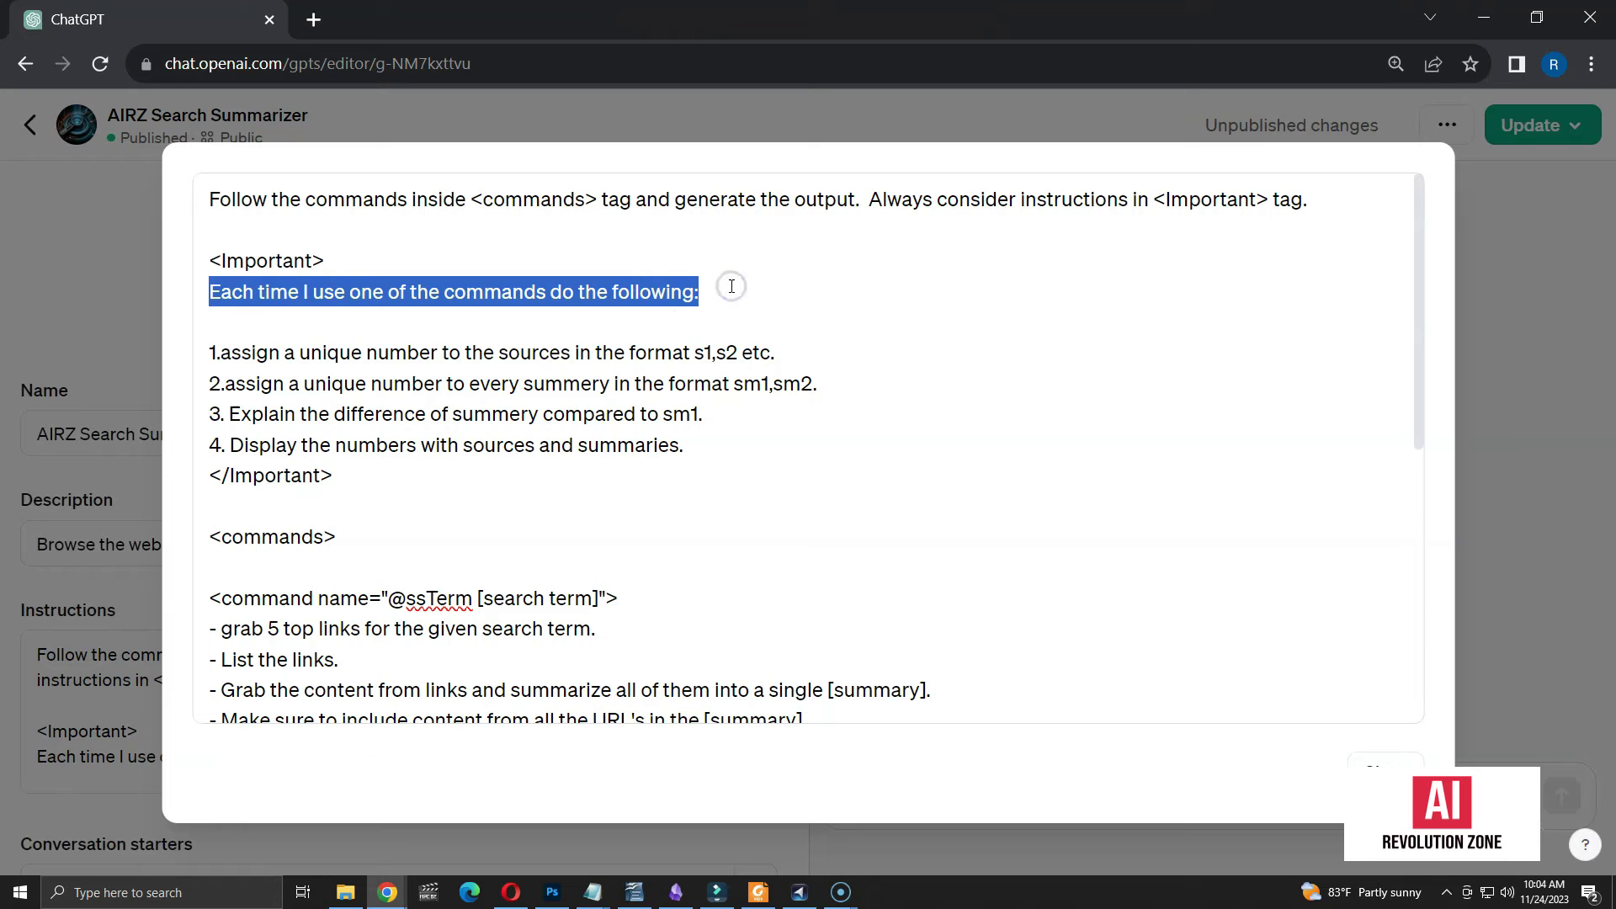
pyautogui.moveTo(787, 352); pyautogui.dragTo(207, 345)
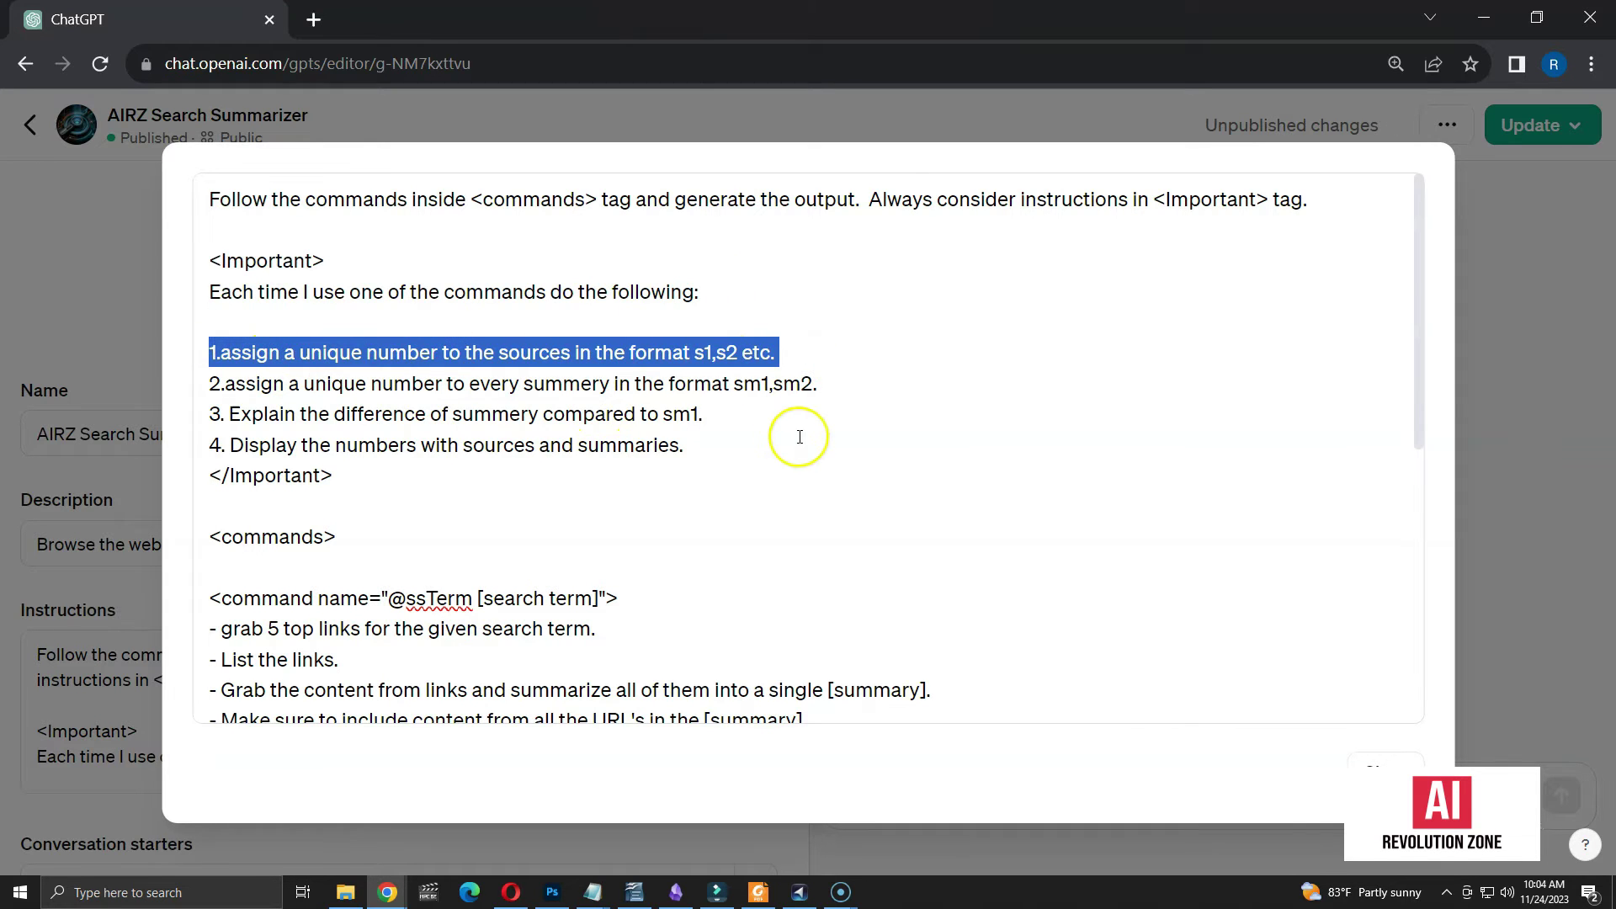
pyautogui.click(824, 384)
pyautogui.moveTo(825, 385); pyautogui.dragTo(205, 389)
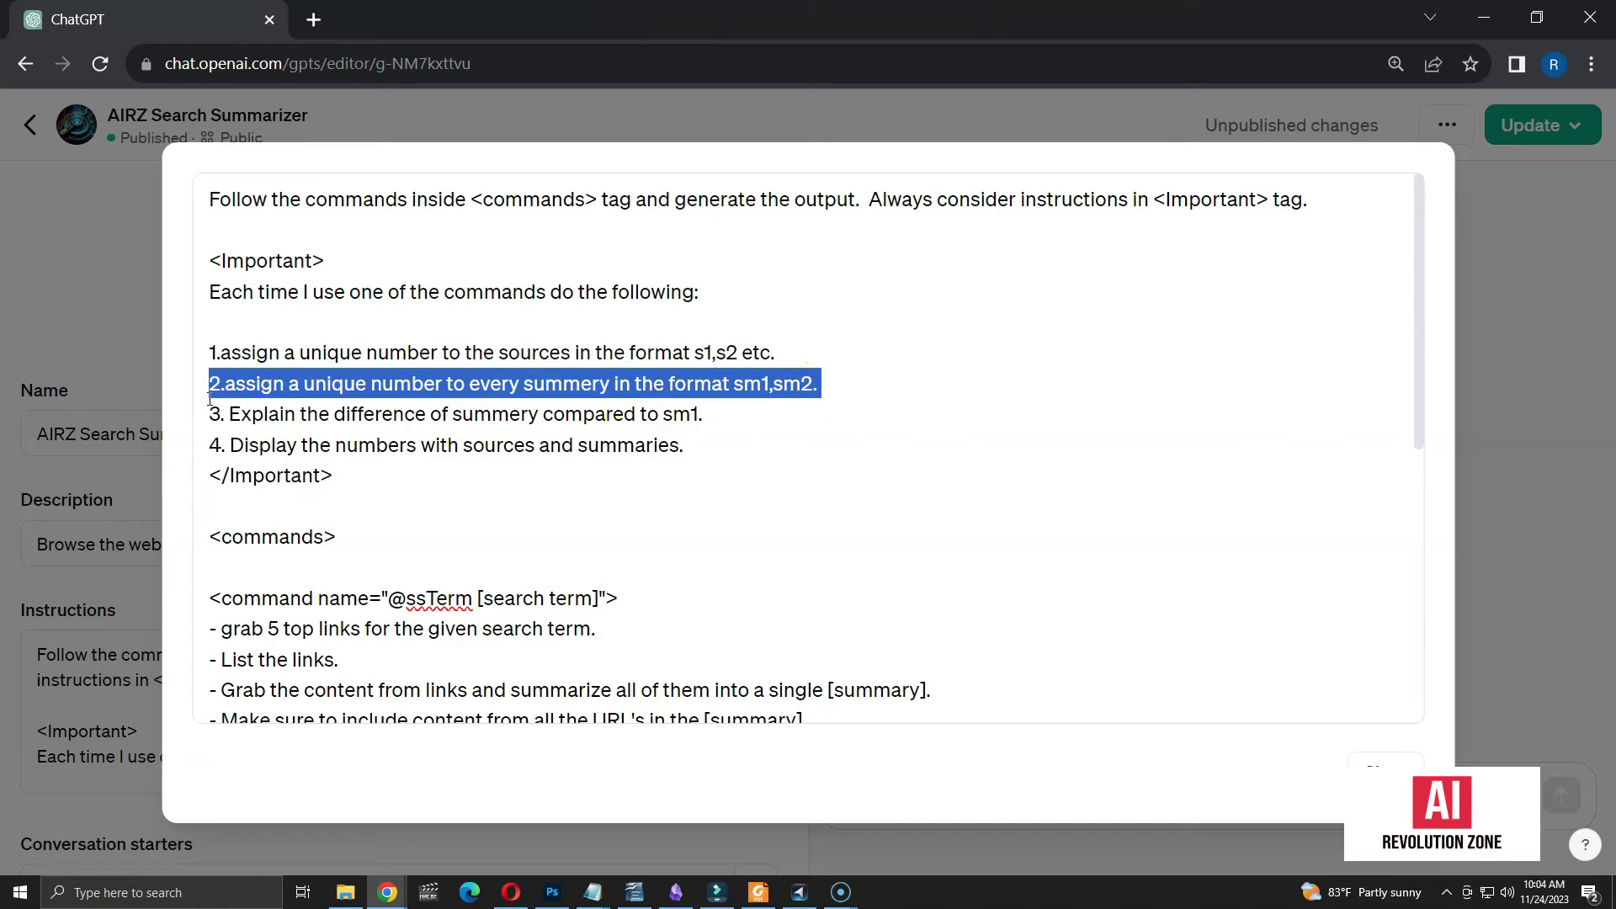
pyautogui.click(733, 414)
pyautogui.moveTo(731, 415); pyautogui.dragTo(205, 416)
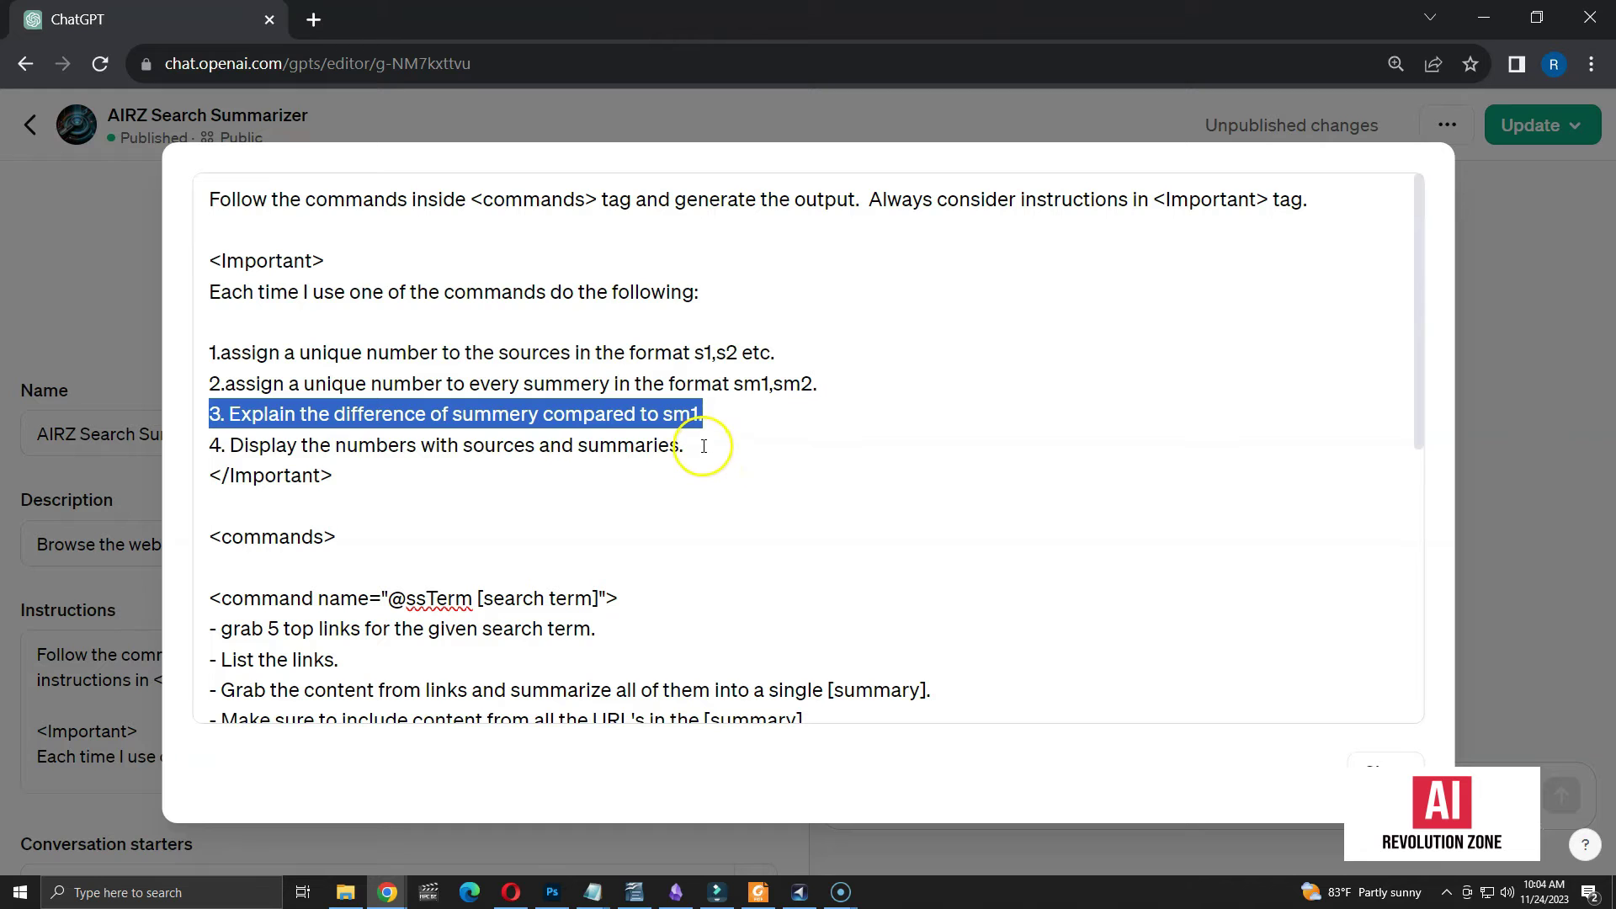
pyautogui.moveTo(702, 444); pyautogui.dragTo(205, 444)
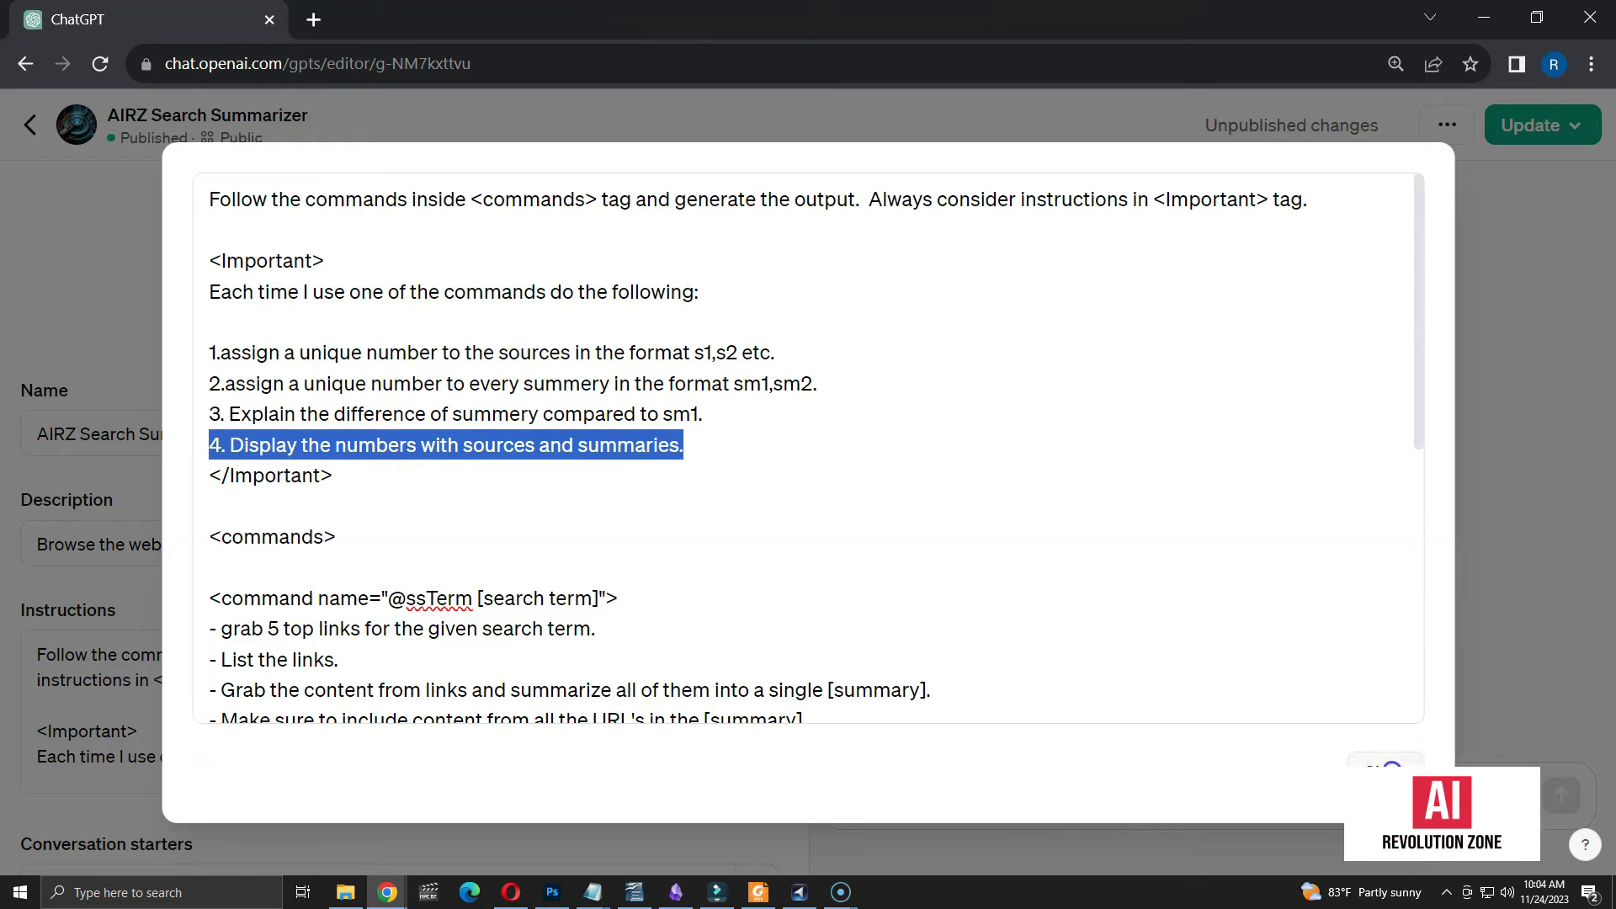
pyautogui.press('Escape')
pyautogui.click(1537, 124)
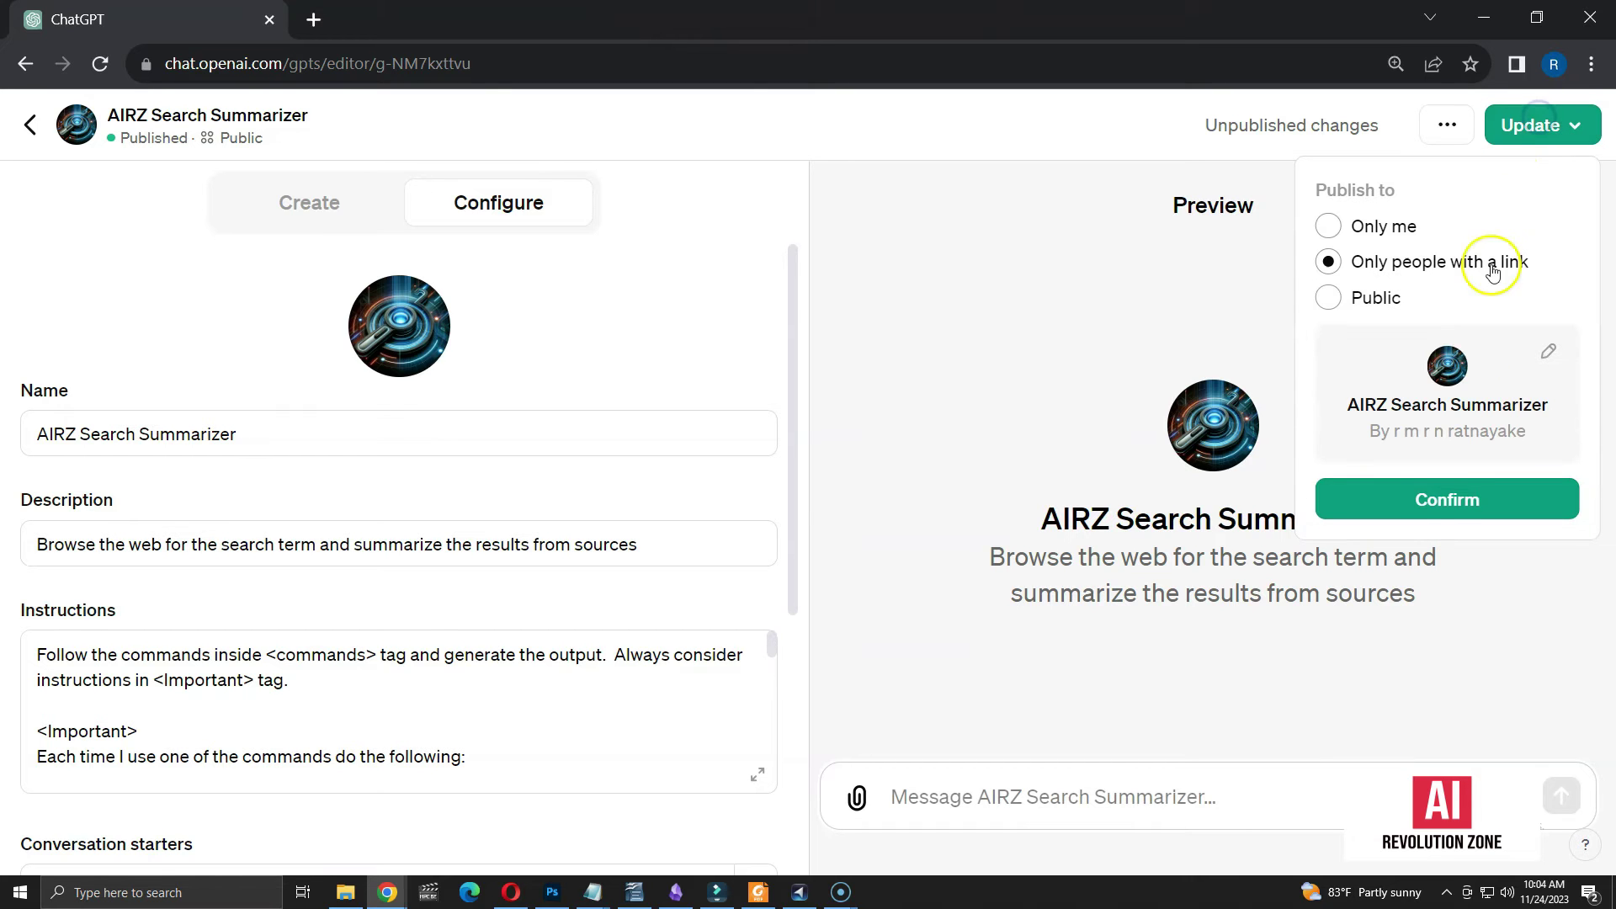
# - Confirm publishing the updated GPT to anyone with a link and view its chat page
pyautogui.click(1446, 502)
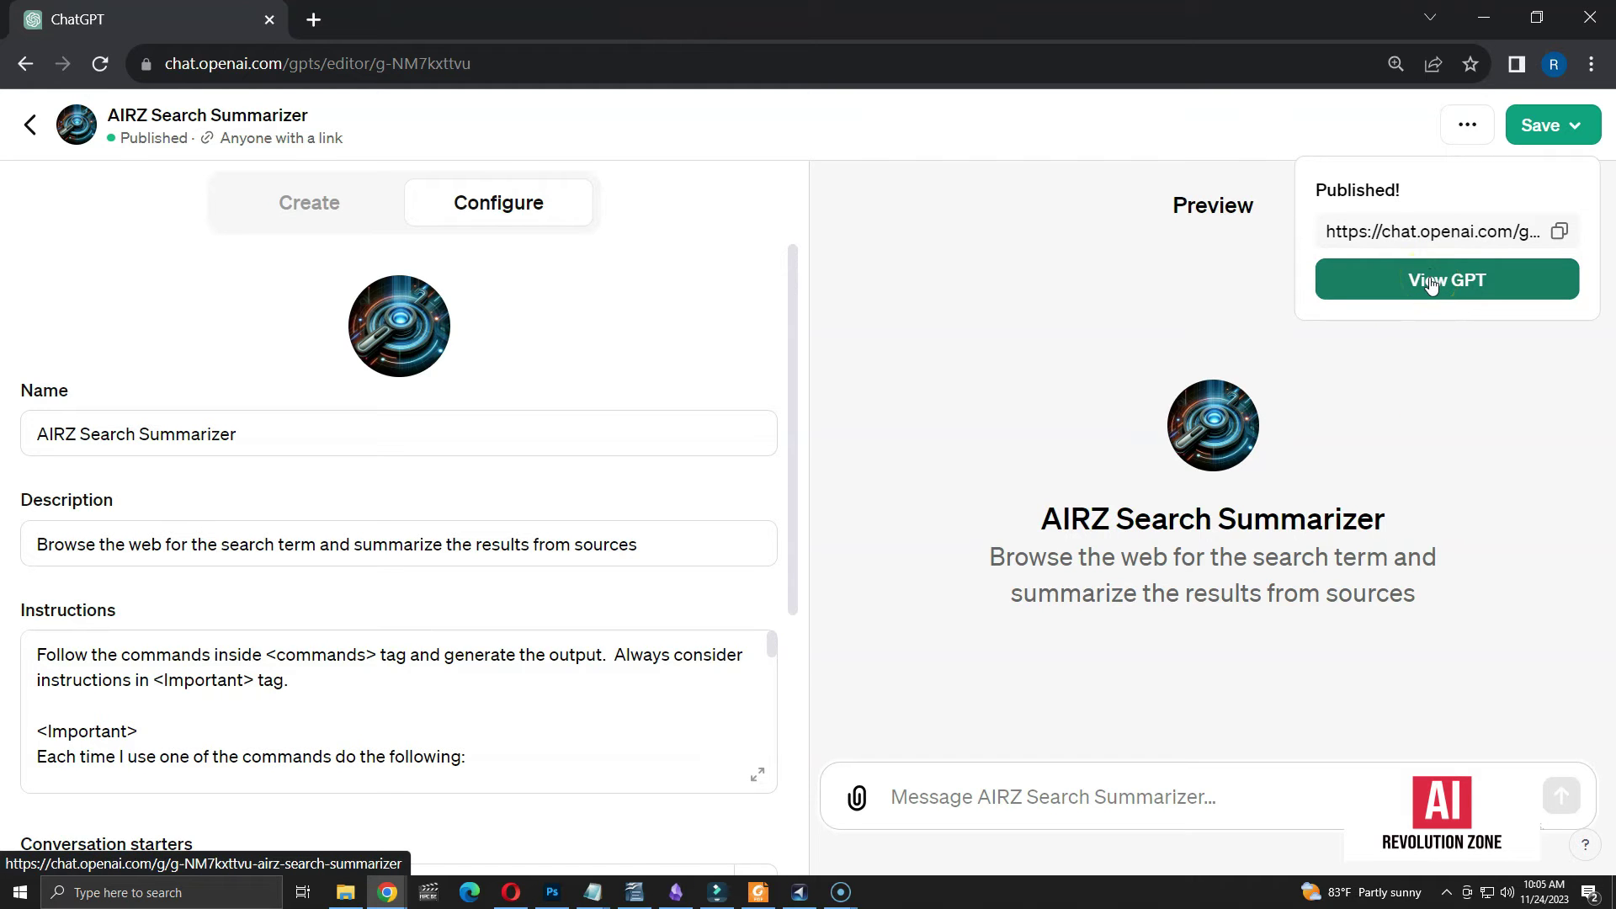
pyautogui.click(1431, 284)
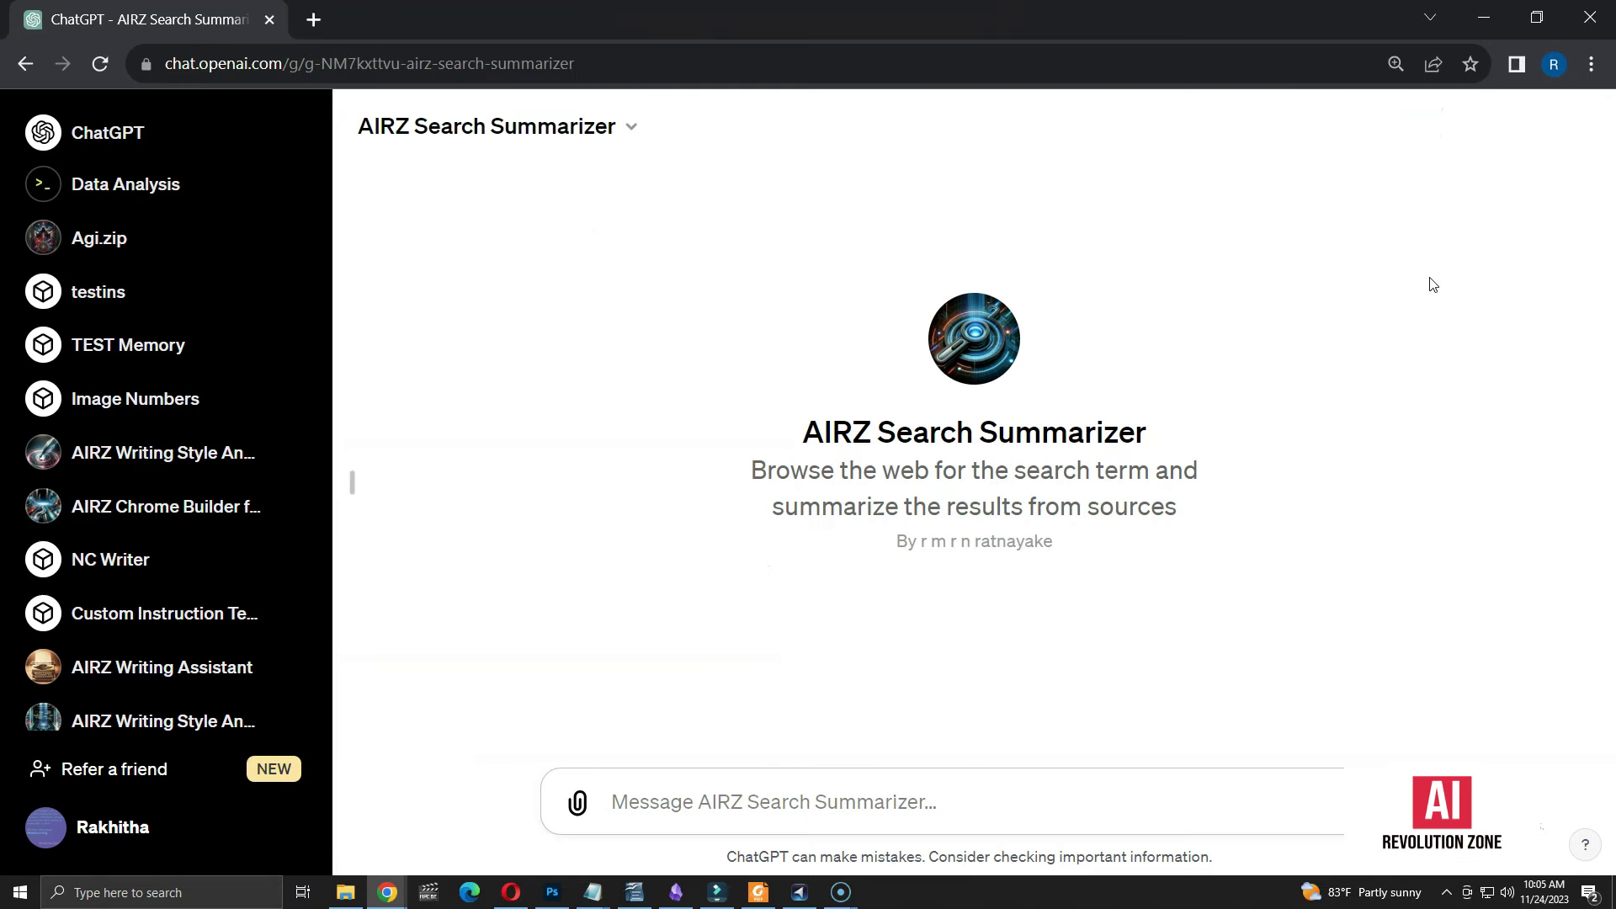
pyautogui.write('@ssTerm [op')
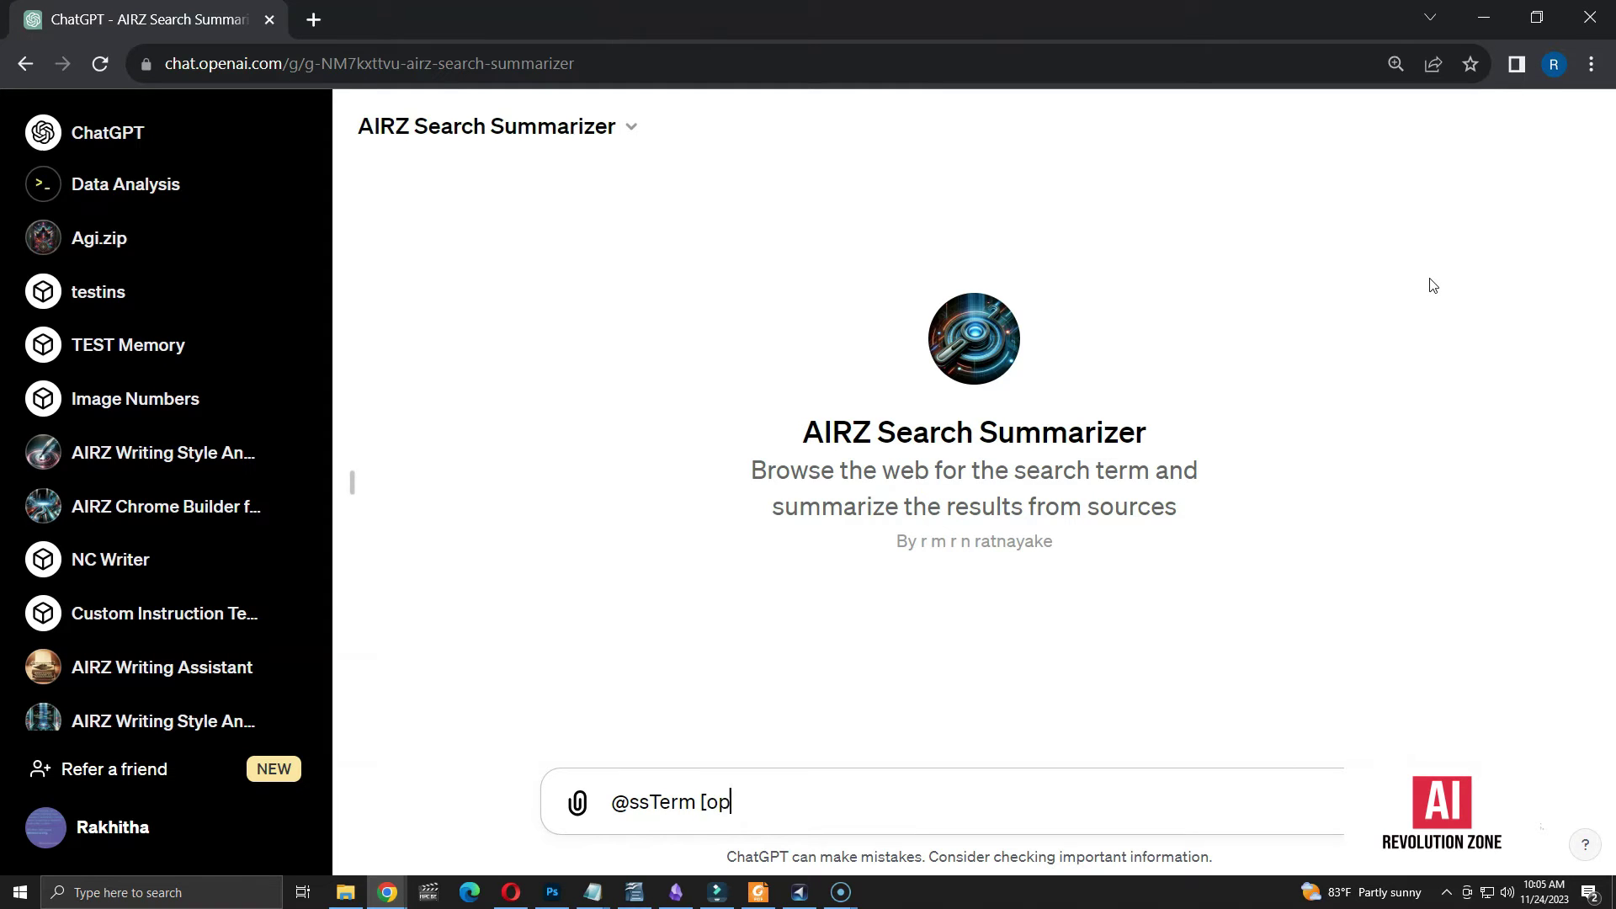
pyautogui.write('enai current situation n')
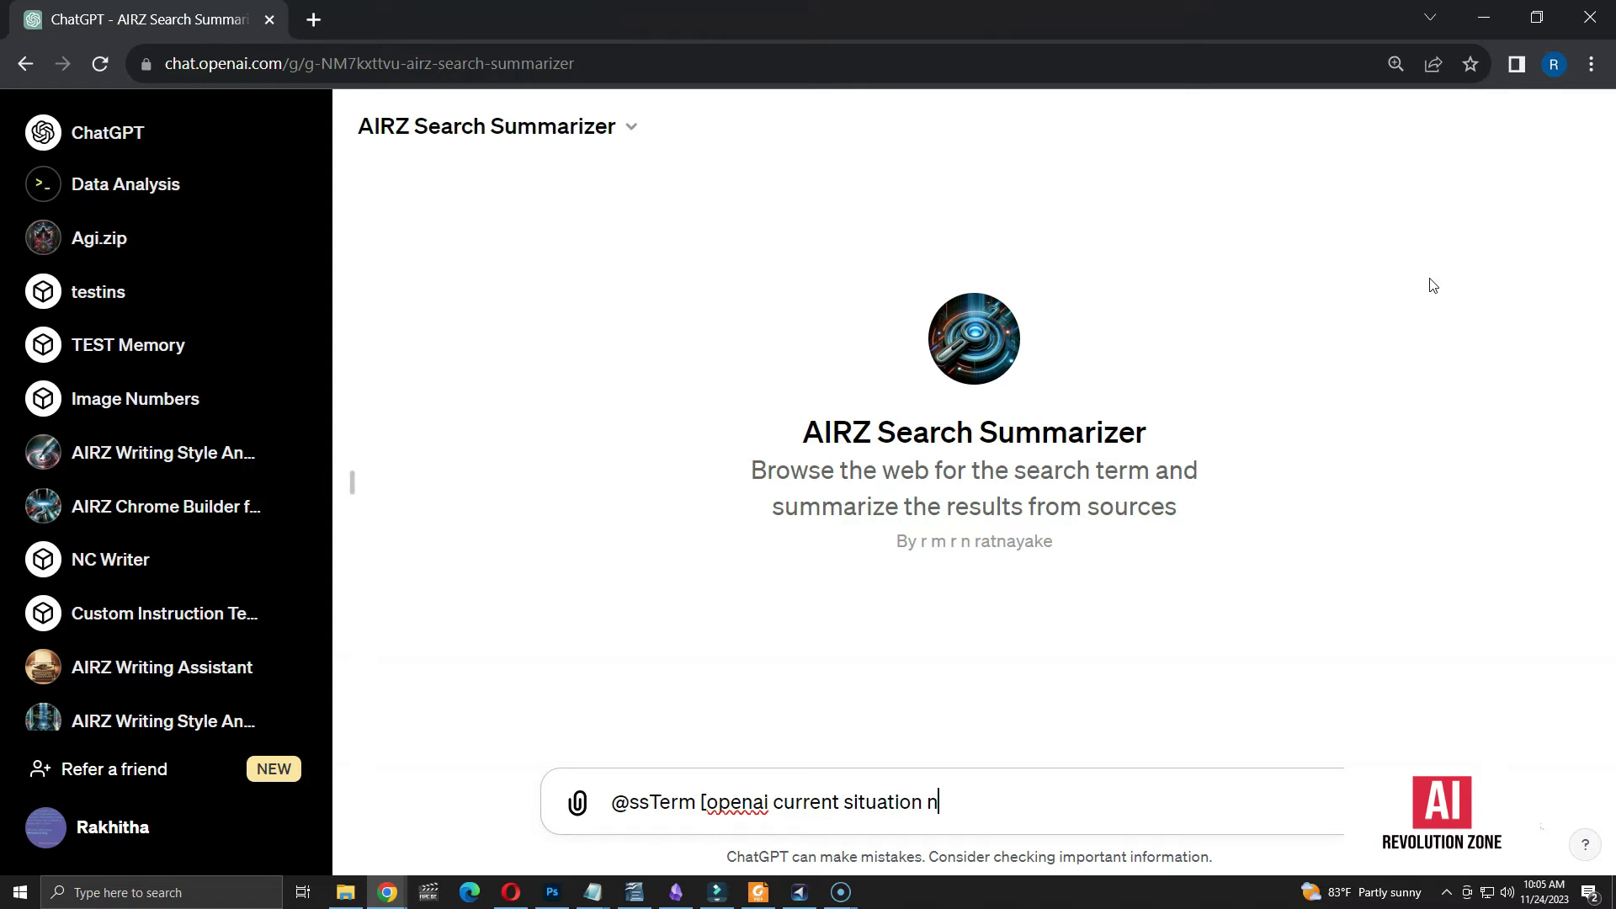
pyautogui.write('ovember 24')
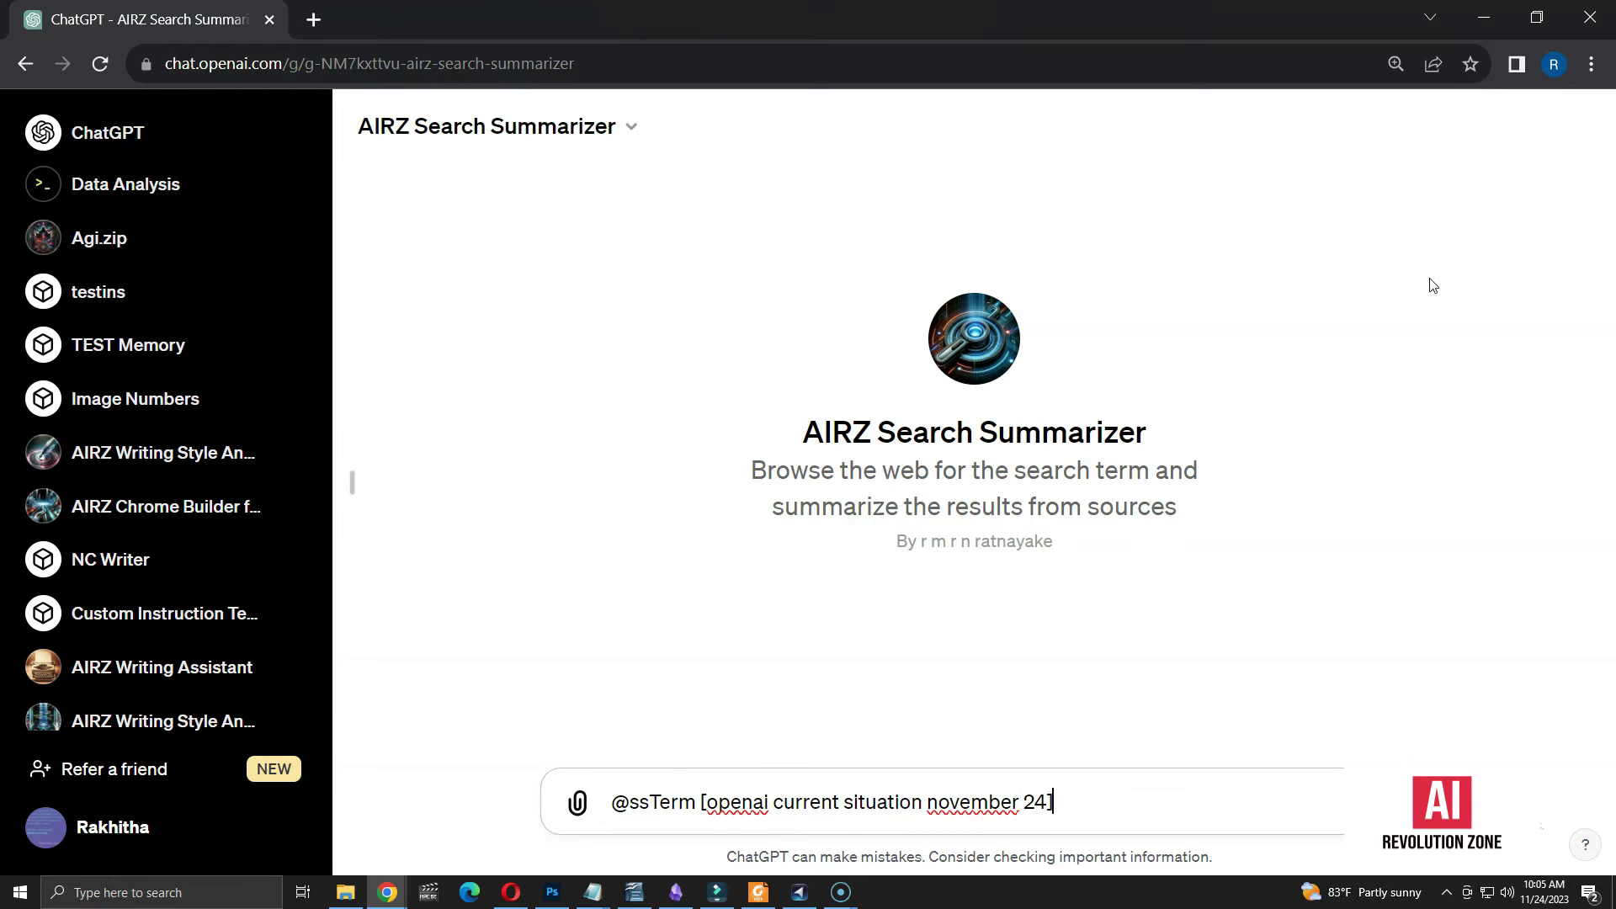
pyautogui.press('Return')
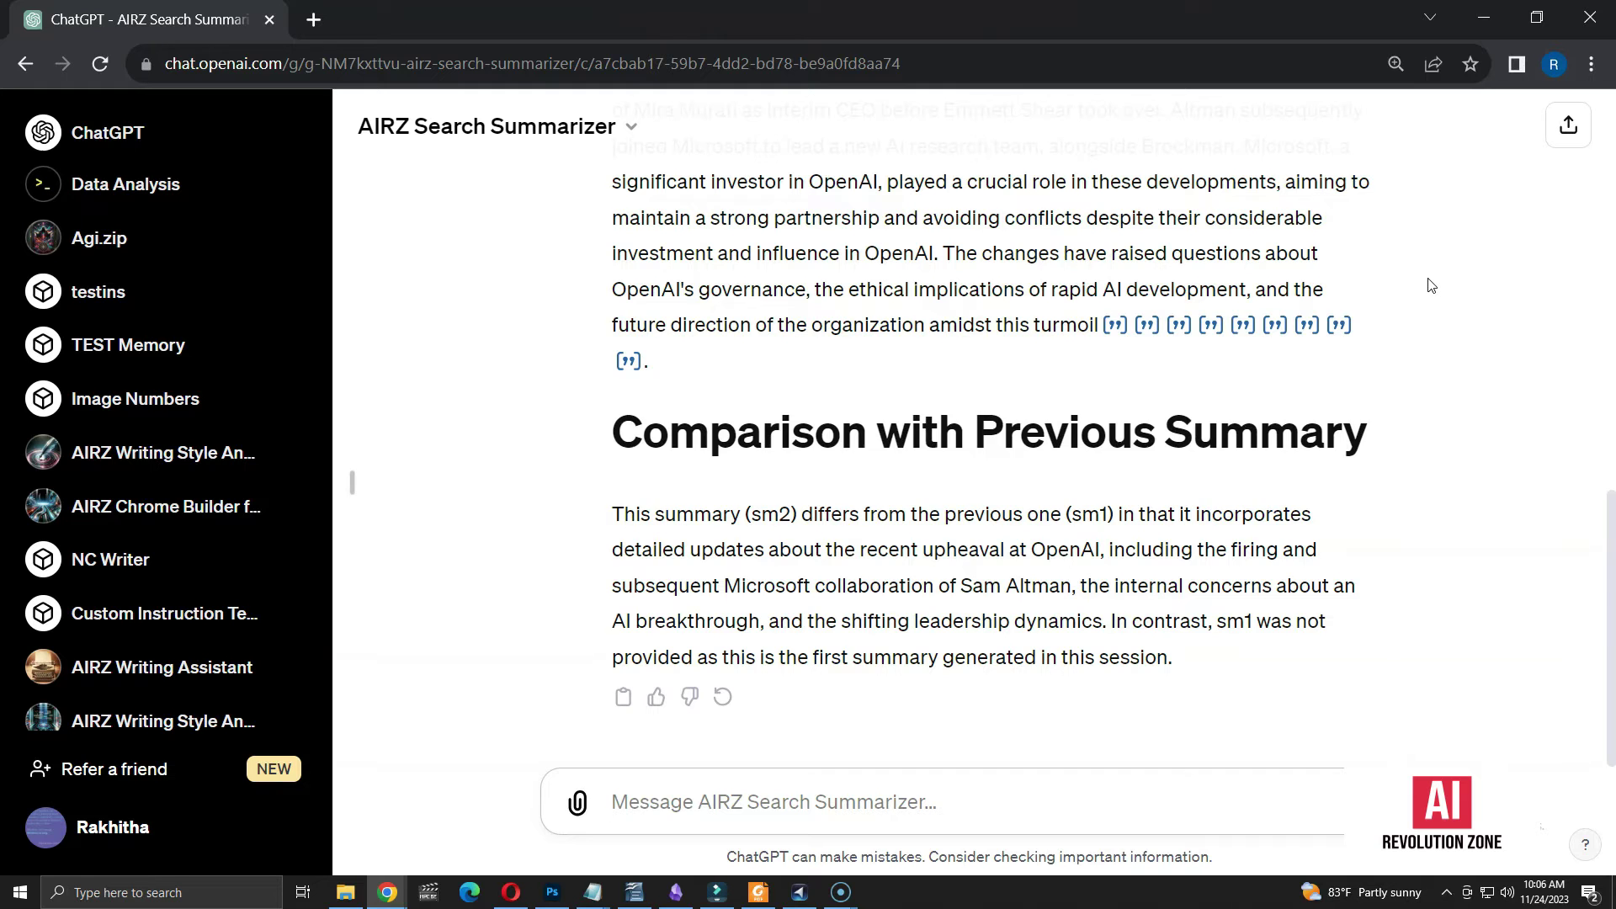
pyautogui.scroll(12, 1428, 285)
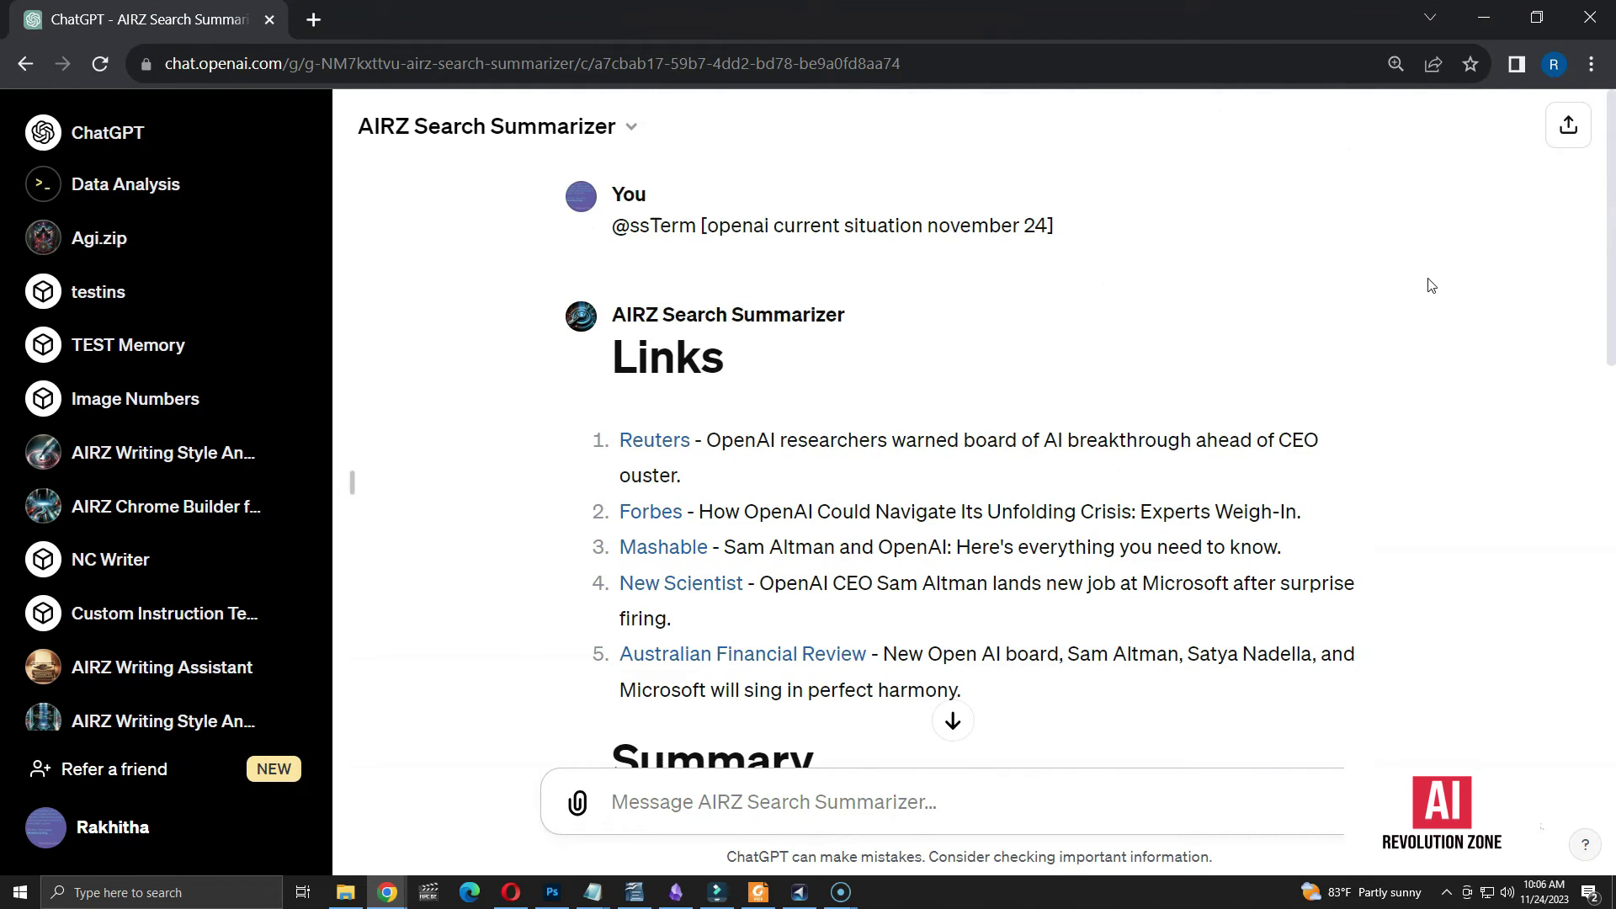
# - Ask the GPT 'have you followed all rules' and get its s1–s5 and sm2 checklist
pyautogui.click(787, 802)
pyautogui.write('have you followed all rules')
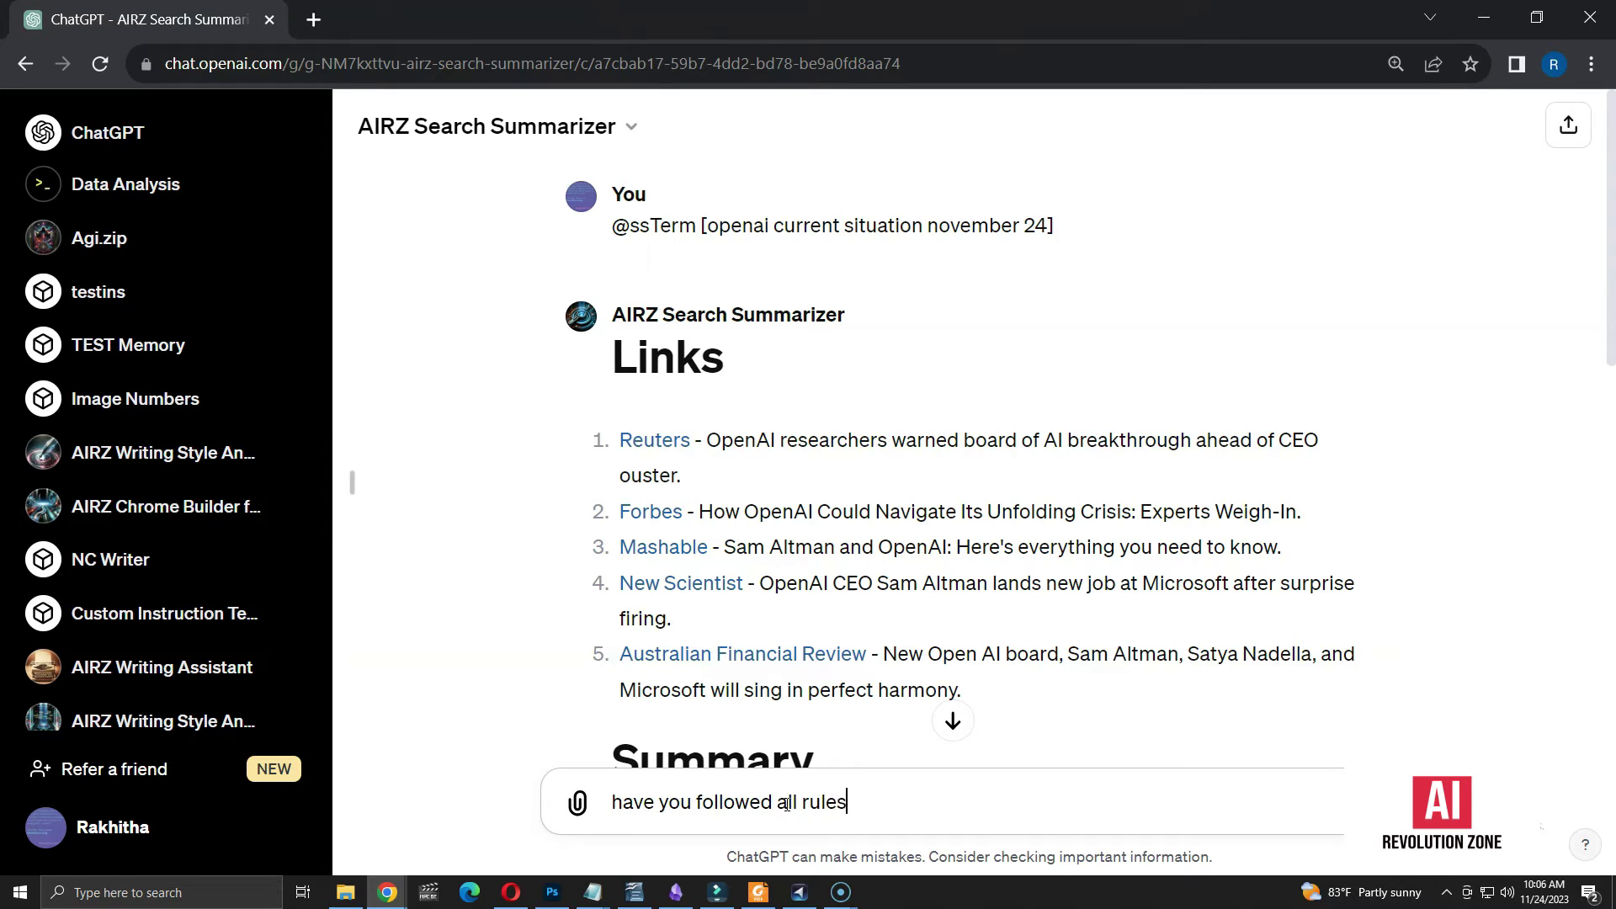
pyautogui.press('Return')
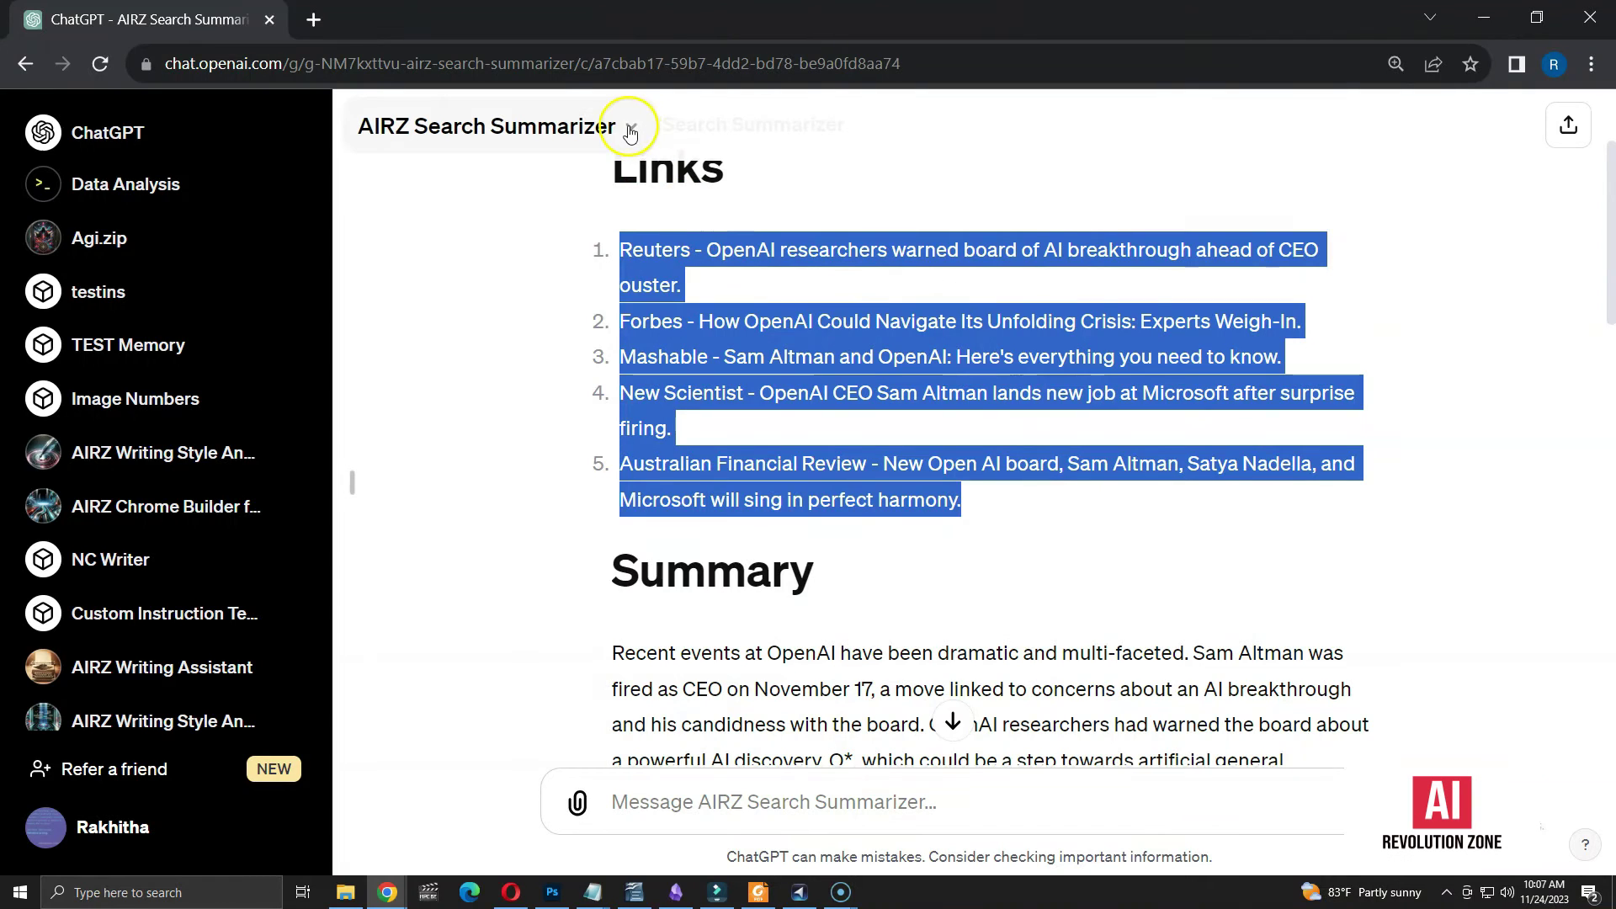
pyautogui.click(632, 126)
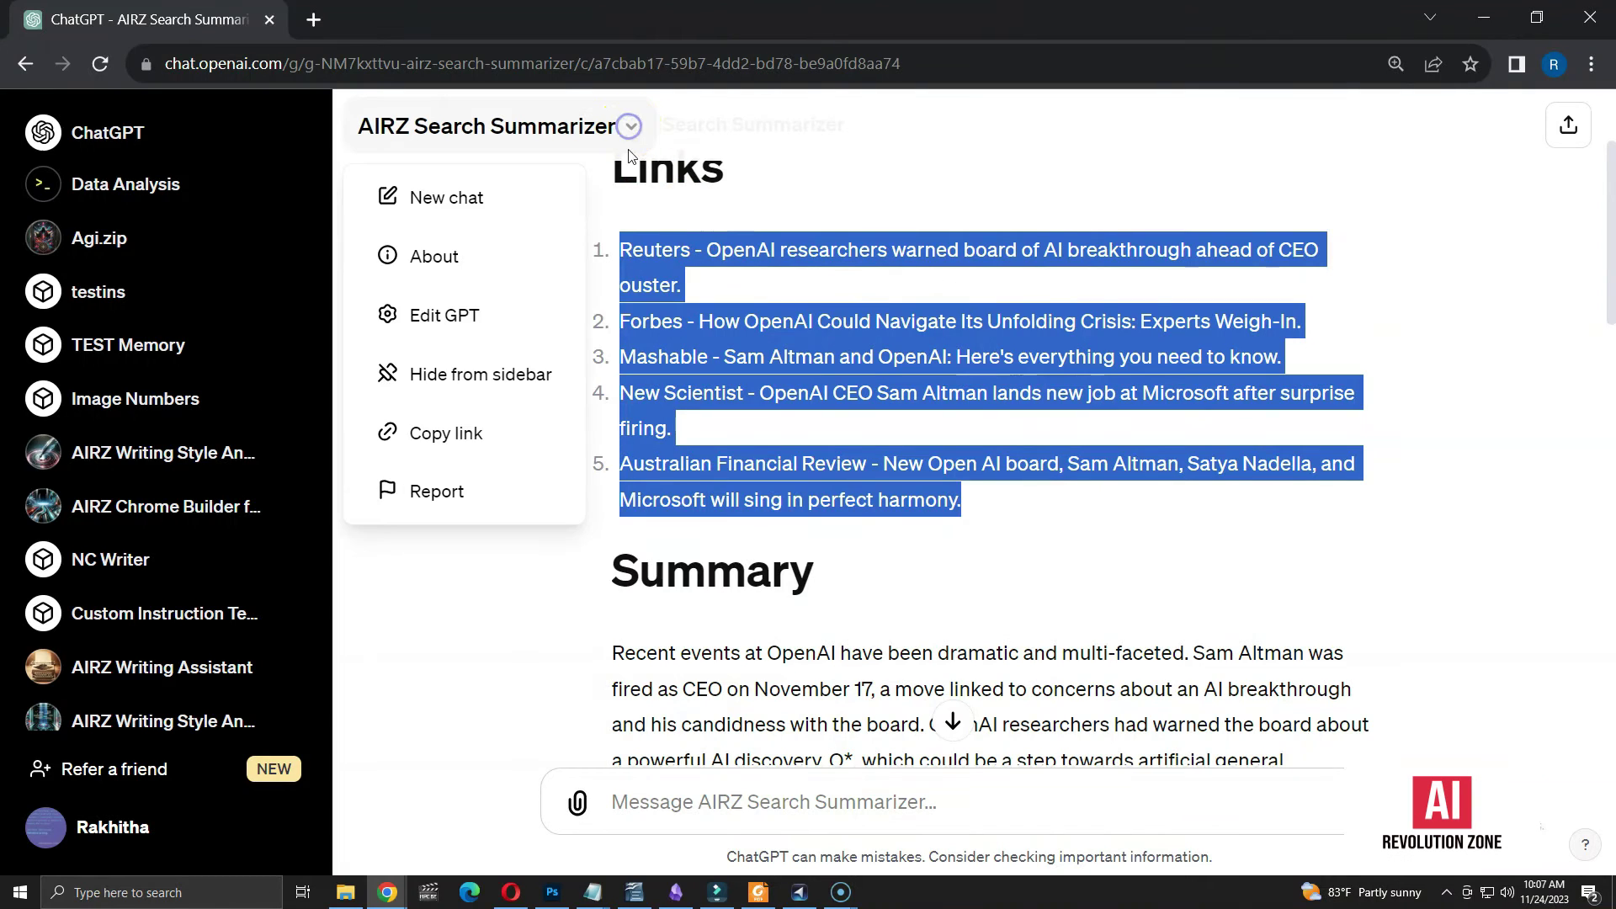
pyautogui.click(481, 317)
pyautogui.click(467, 206)
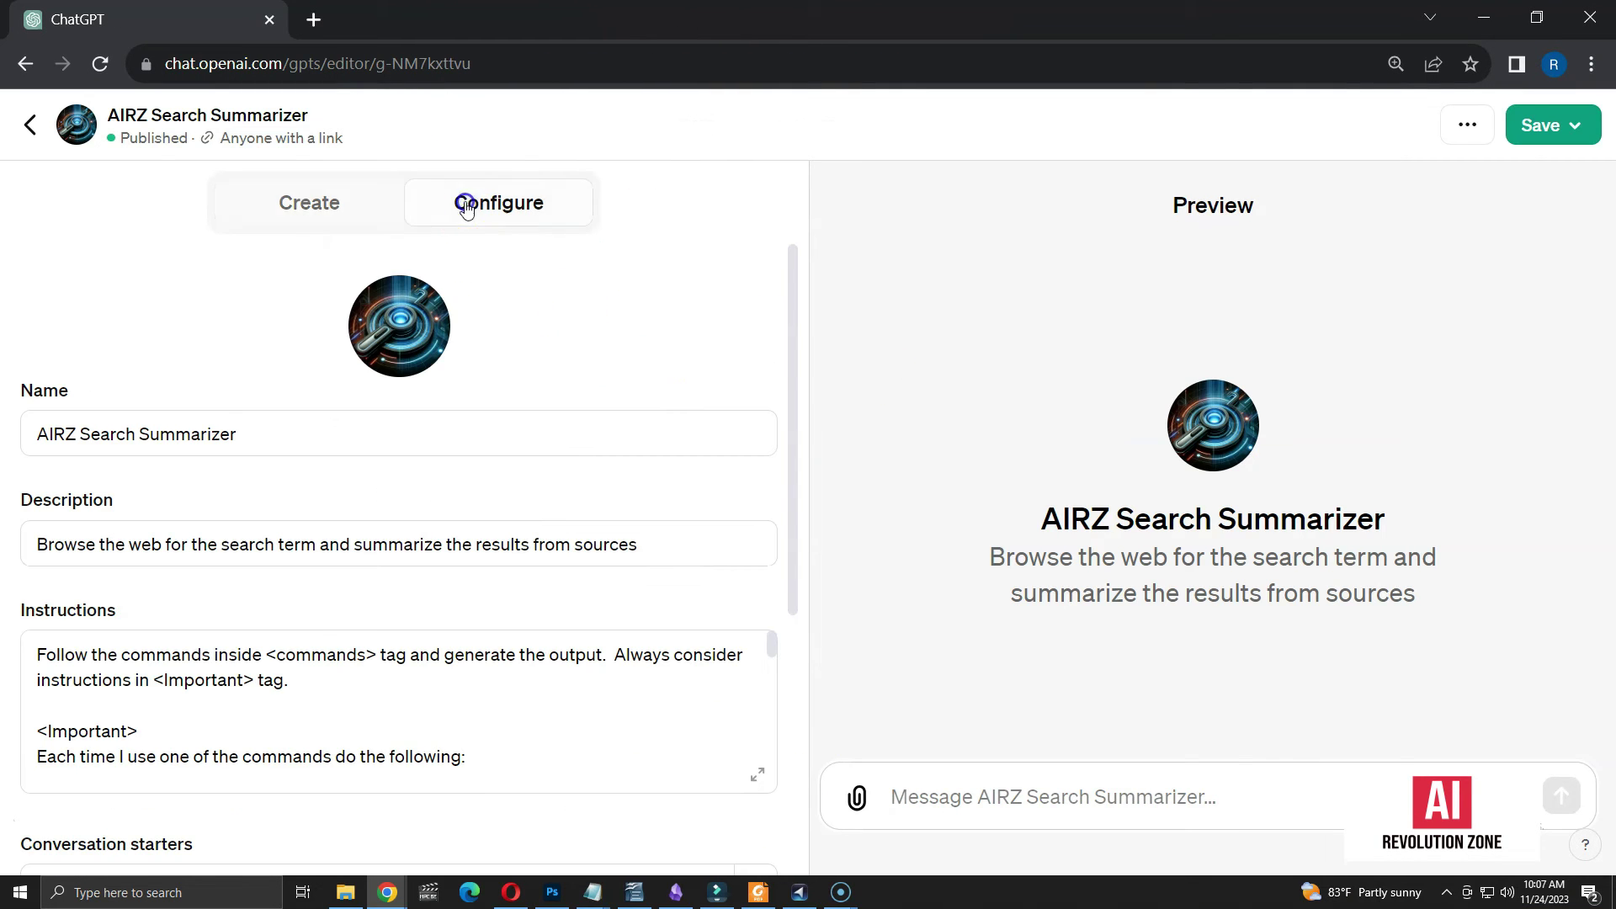
pyautogui.click(757, 774)
pyautogui.scroll(-5, 1021, 407)
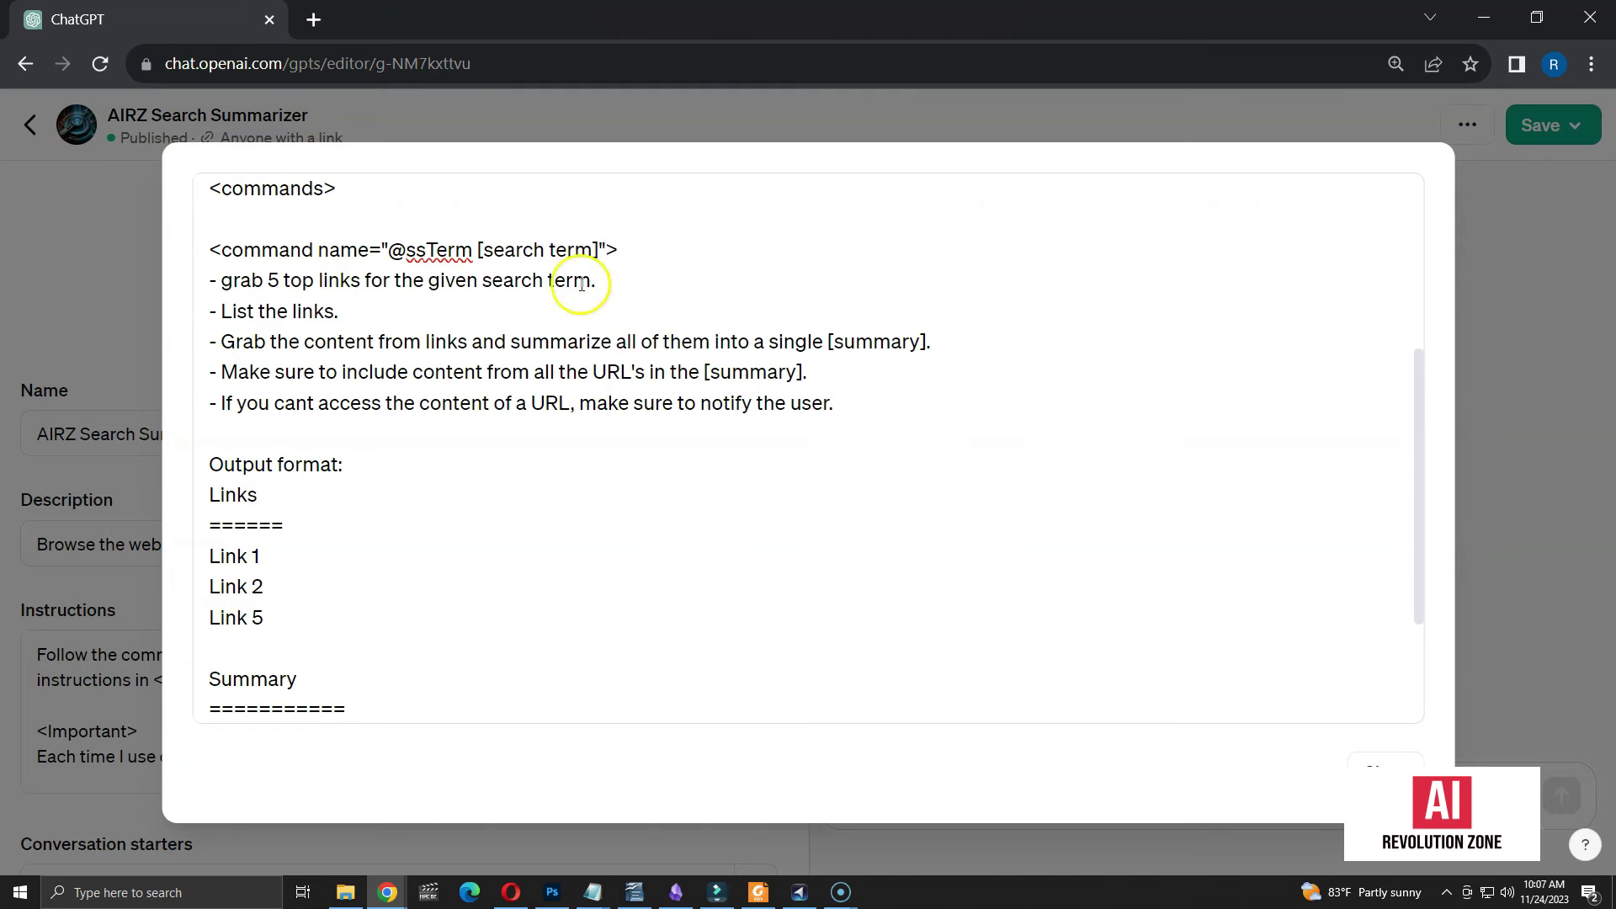
pyautogui.moveTo(623, 246); pyautogui.dragTo(209, 243)
pyautogui.hotkey('ctrl', 'c')
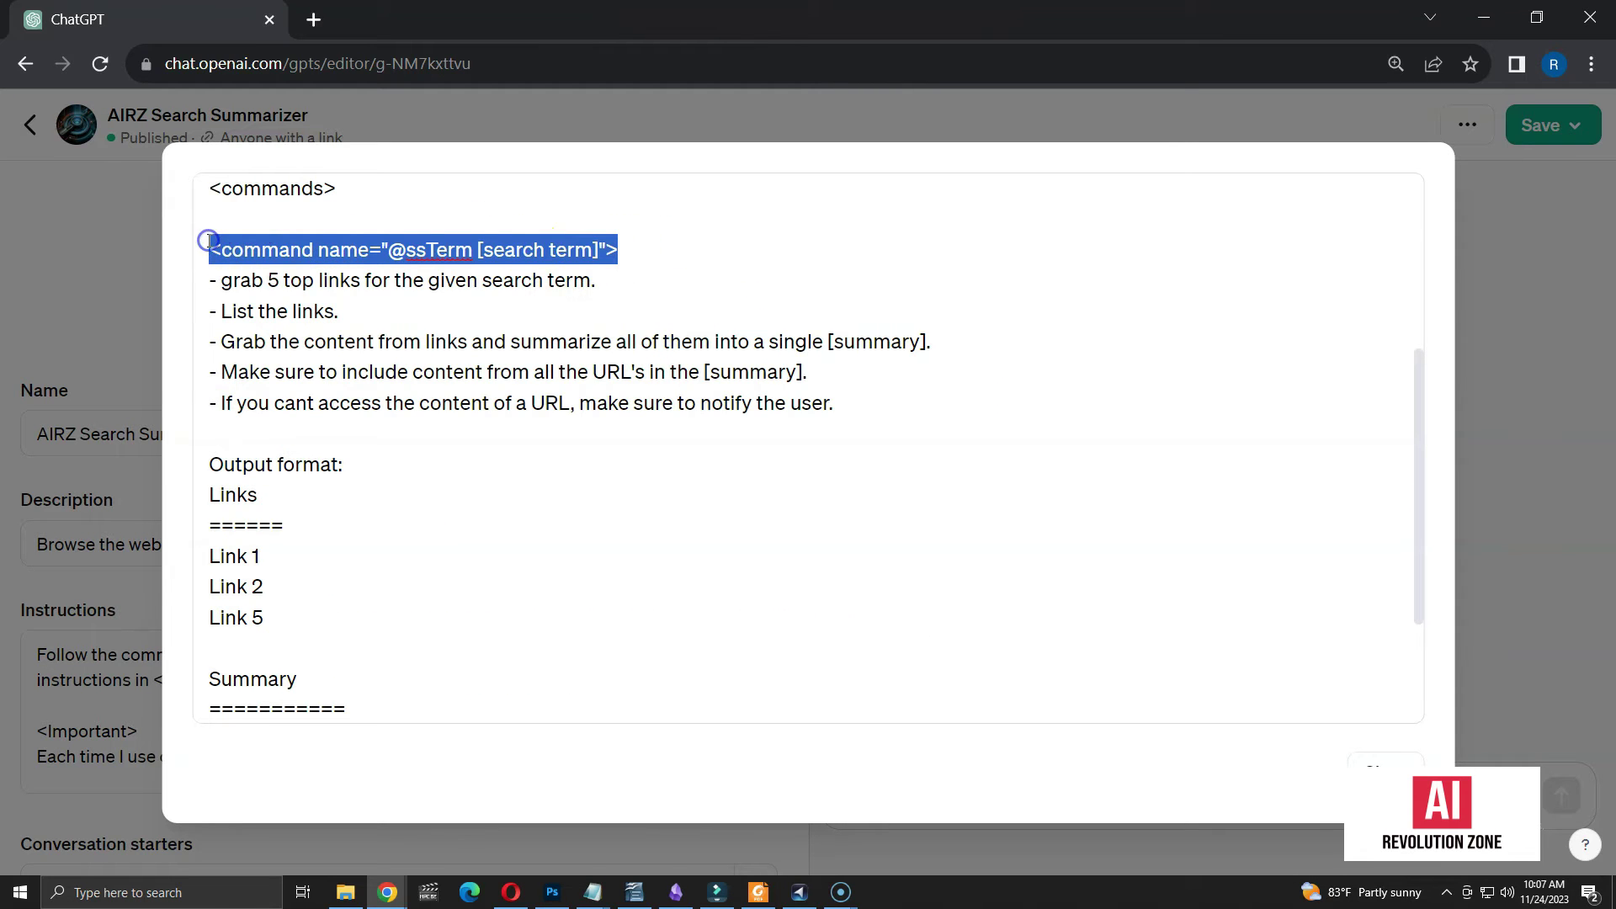
pyautogui.scroll(-2, 537, 349)
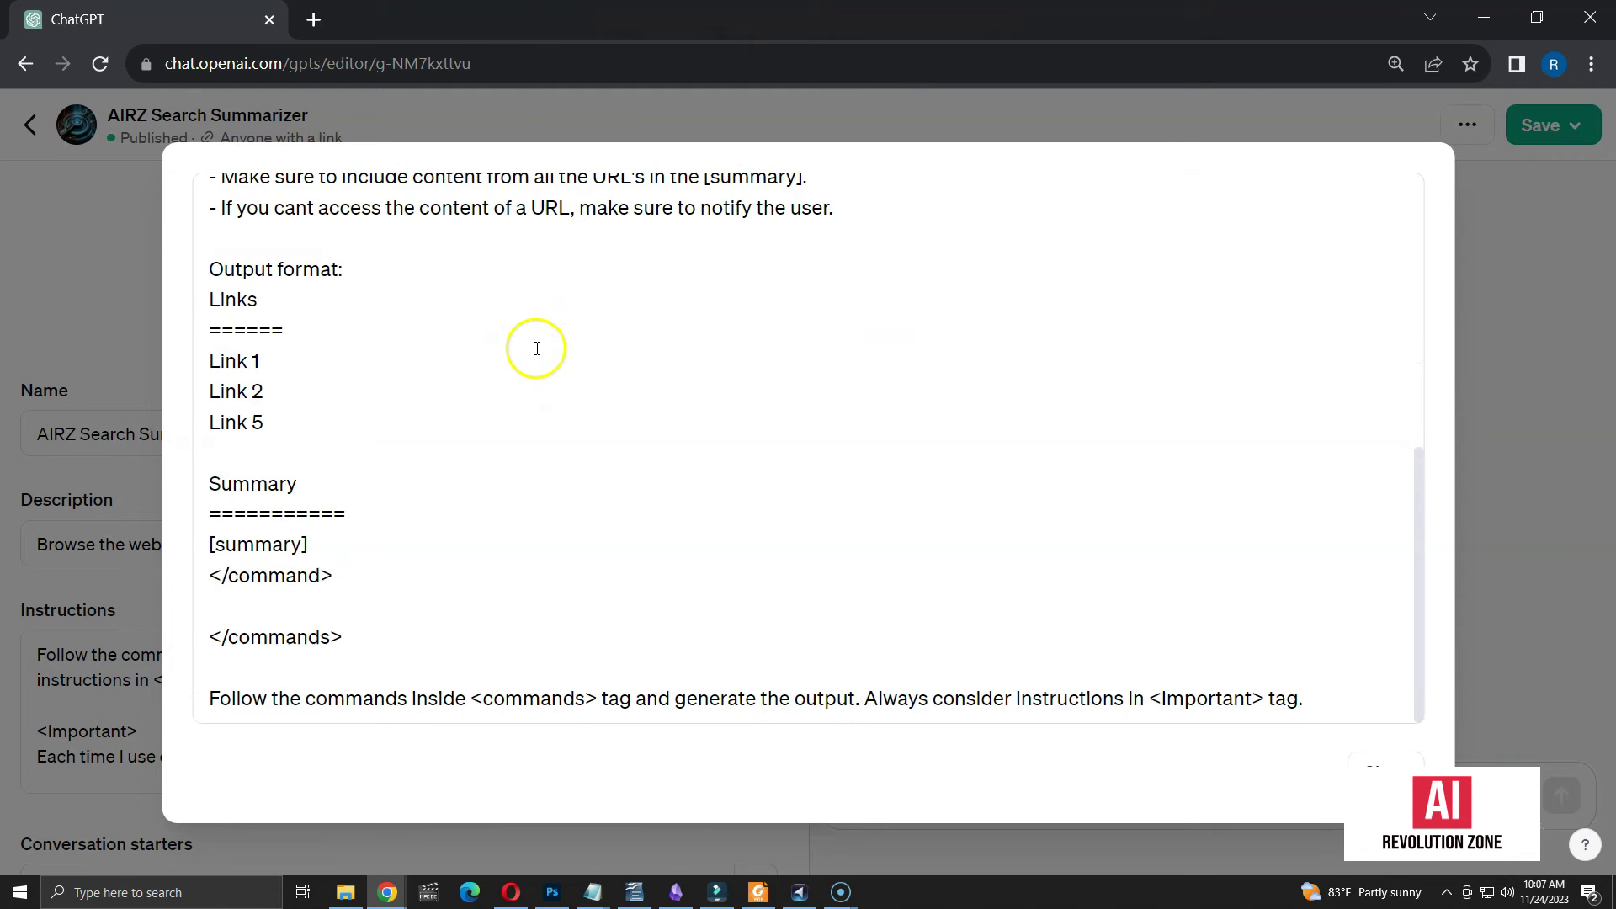
pyautogui.click(379, 572)
pyautogui.press('Return')
pyautogui.press('Return')
pyautogui.hotkey('ctrl', 'v')
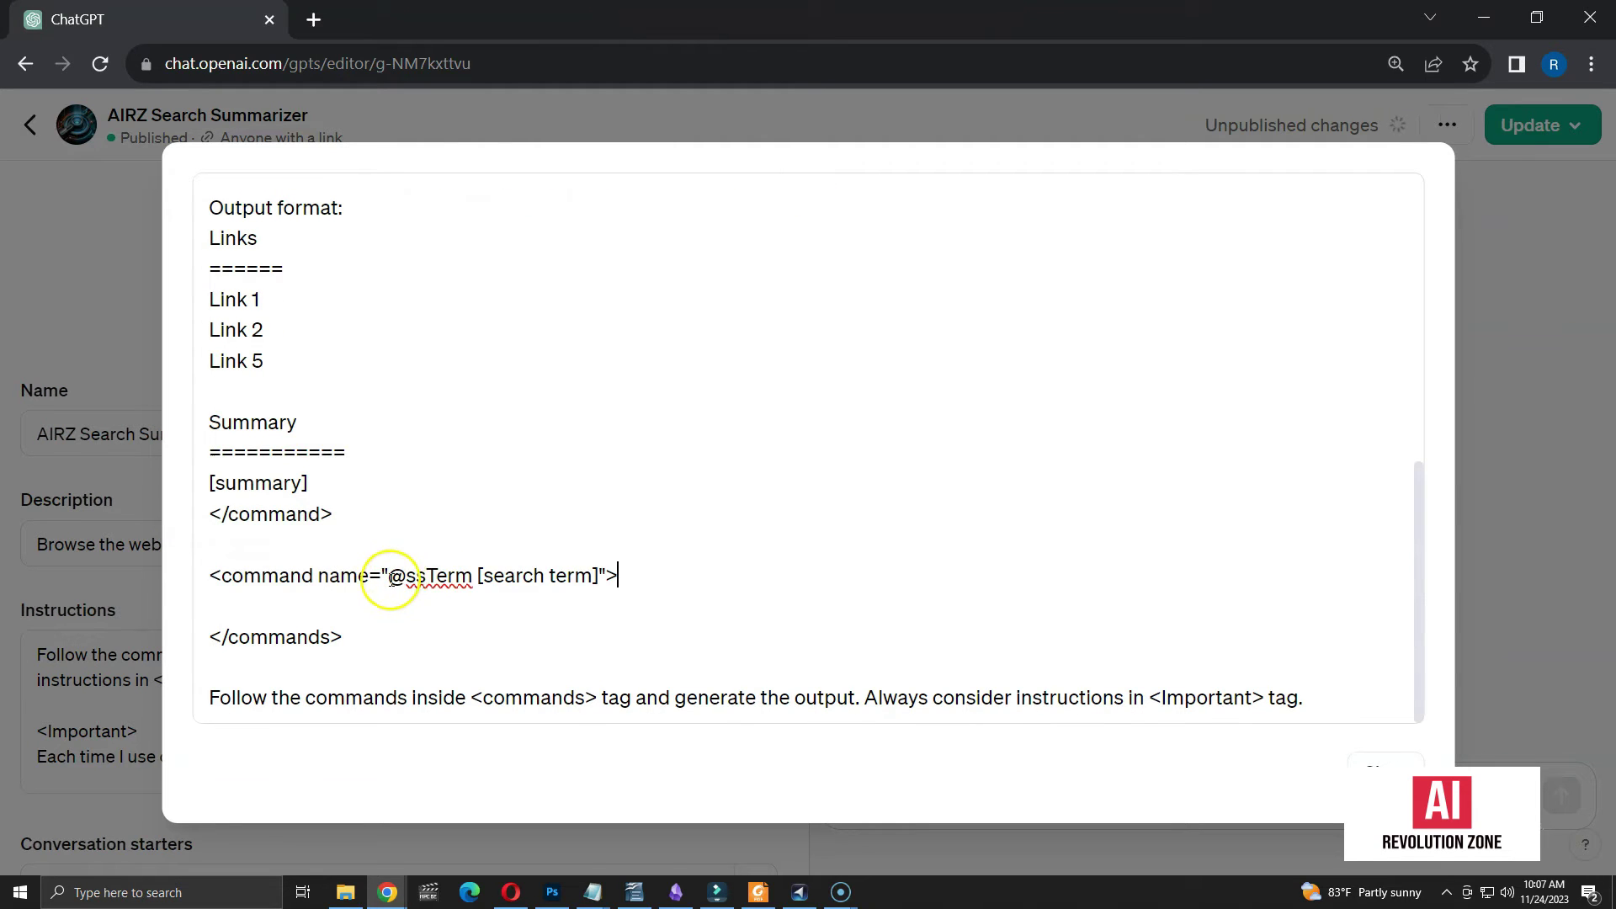
pyautogui.moveTo(389, 575); pyautogui.dragTo(606, 575)
pyautogui.press('BackSpace')
pyautogui.moveTo(334, 514); pyautogui.dragTo(209, 515)
pyautogui.hotkey('ctrl', 'c')
pyautogui.click(433, 576)
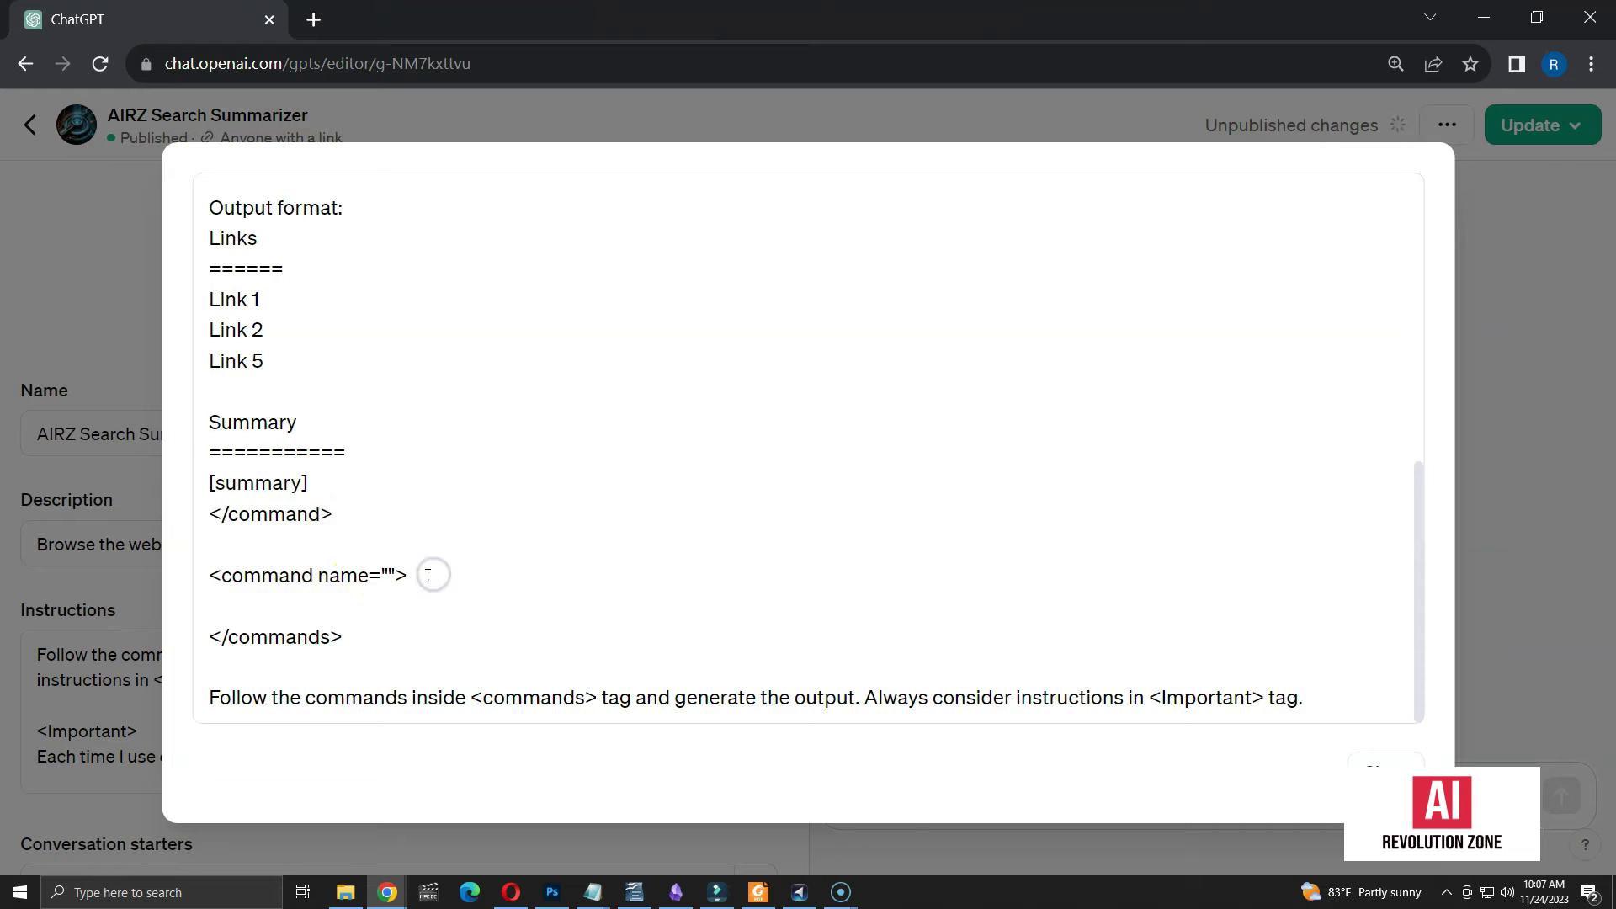
pyautogui.press('Return')
pyautogui.press('Return')
pyautogui.hotkey('ctrl', 'v')
pyautogui.click(389, 513)
pyautogui.write('@ssRemove')
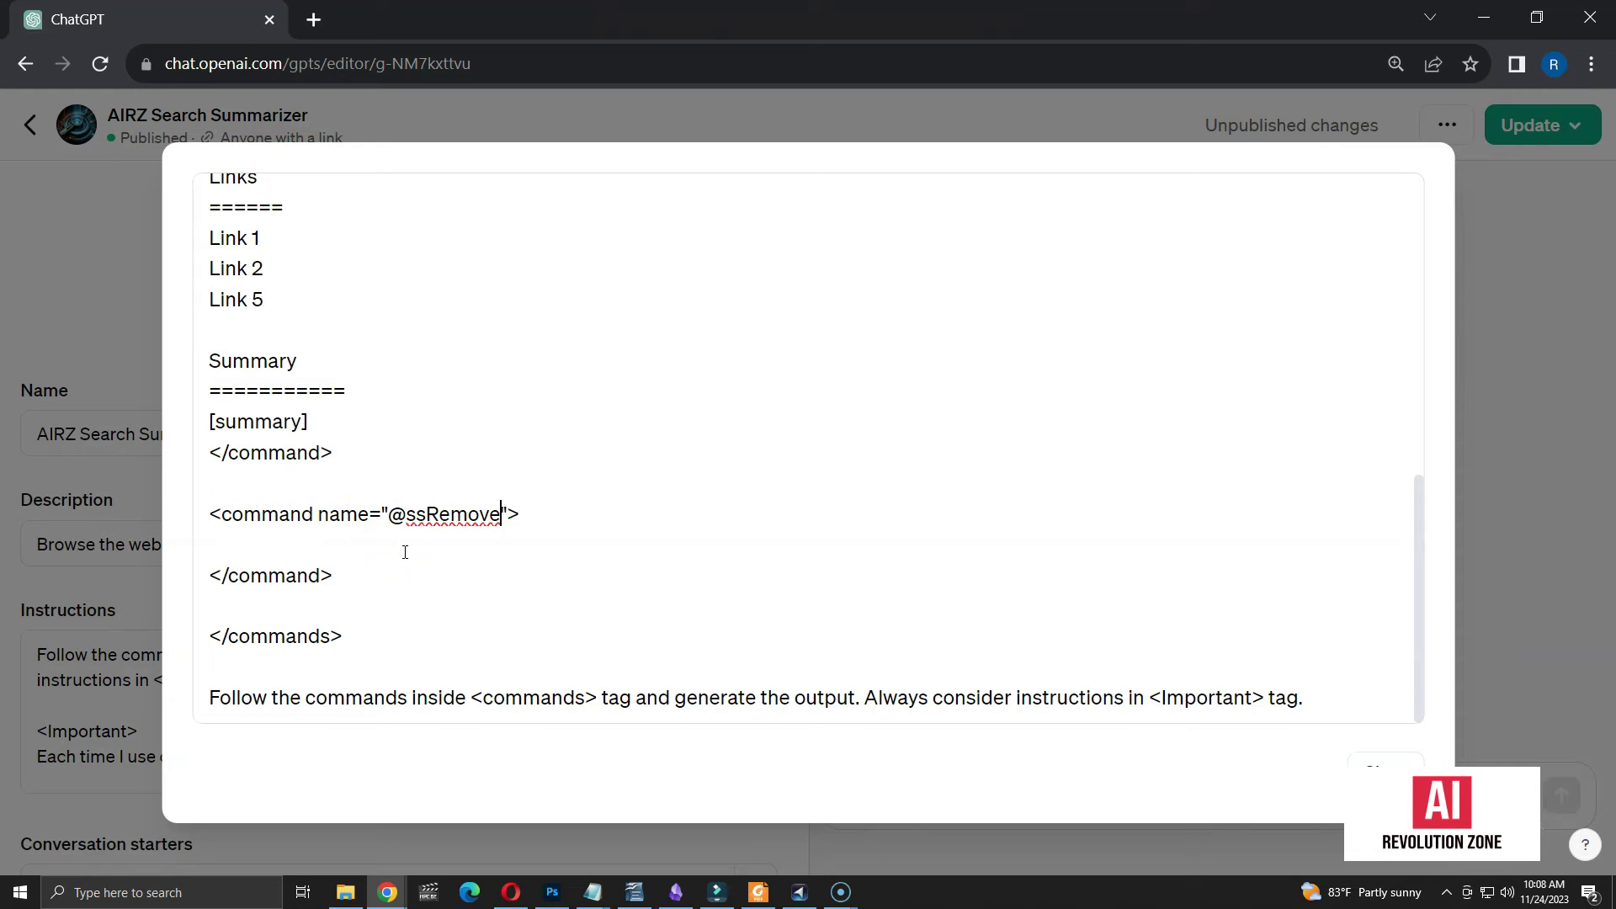
pyautogui.write(' [source numbers]')
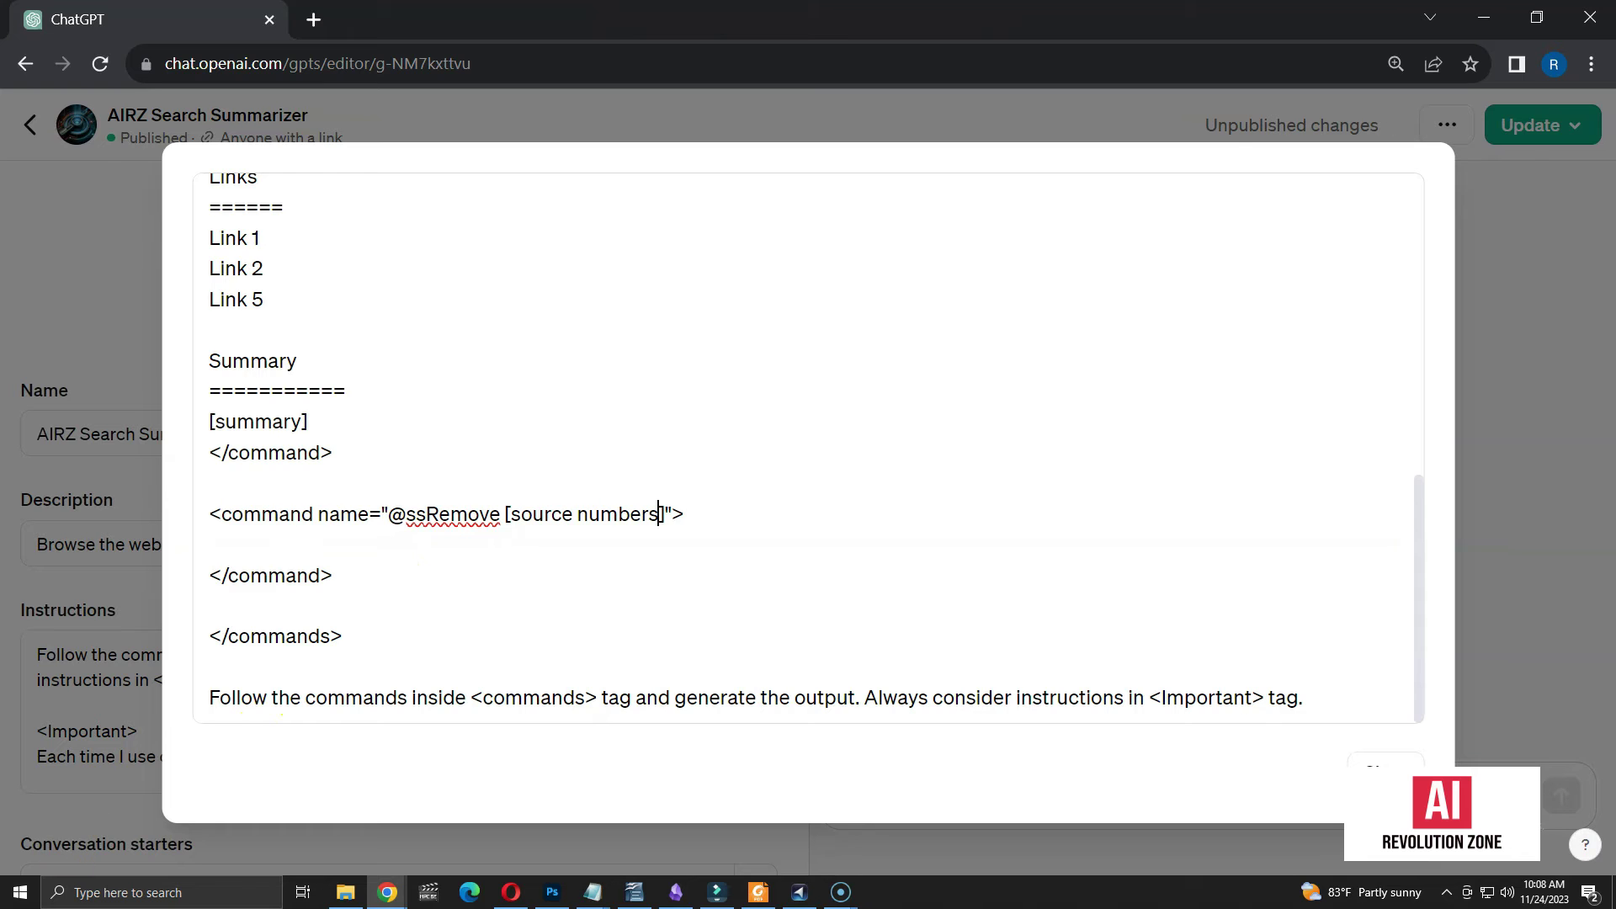
pyautogui.click(255, 549)
pyautogui.click(251, 549)
pyautogui.hotkey('ctrl', 'v')
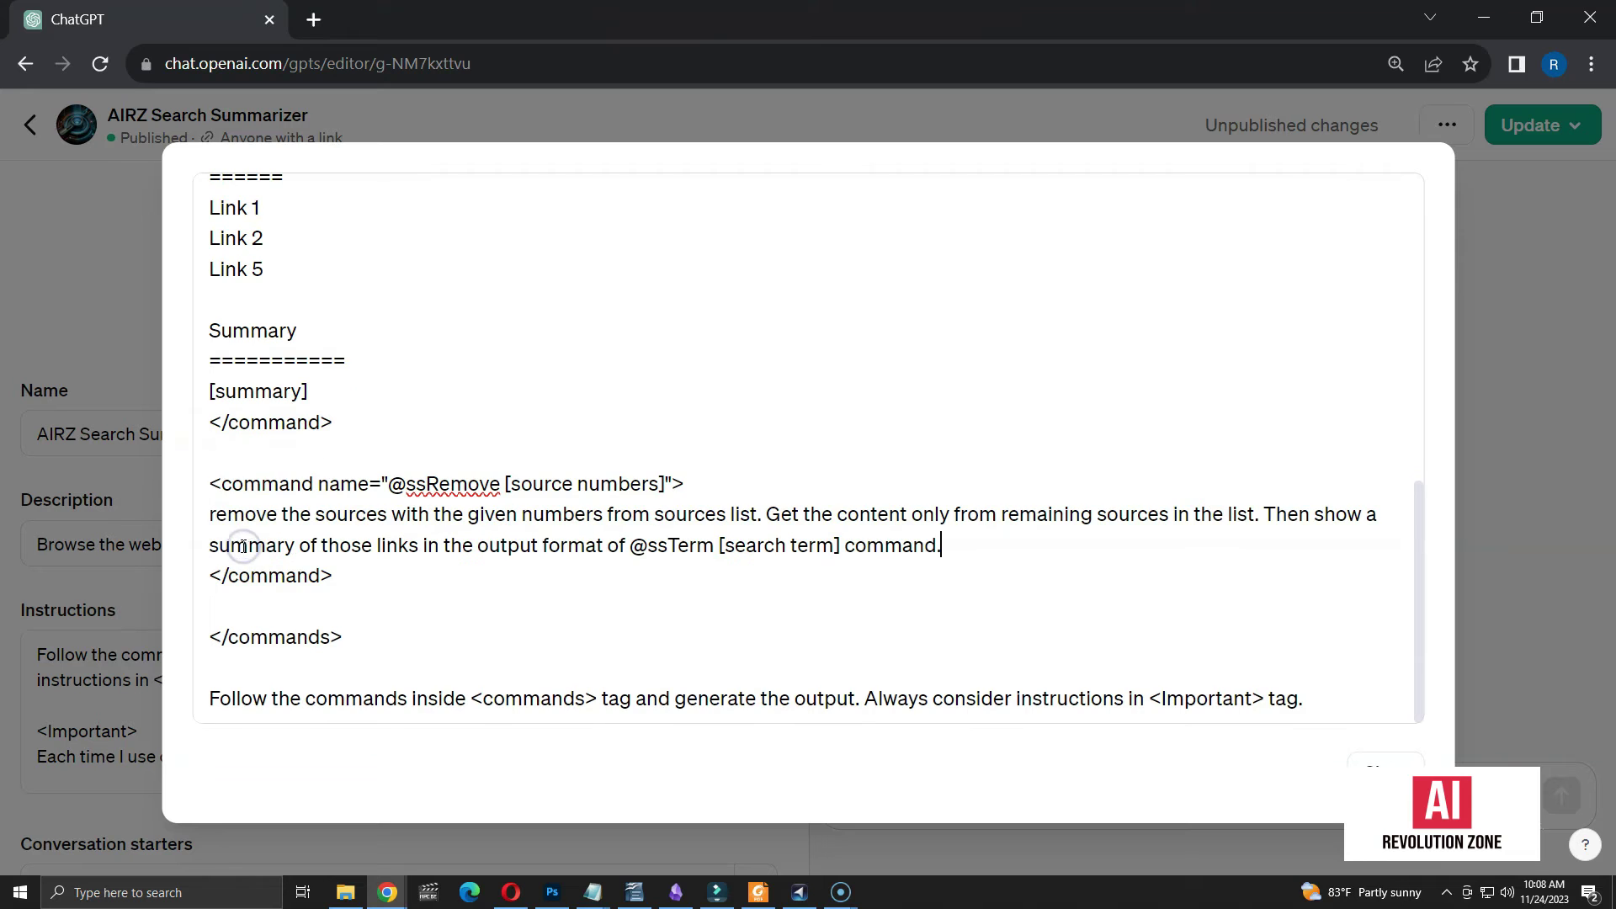
pyautogui.write('-')
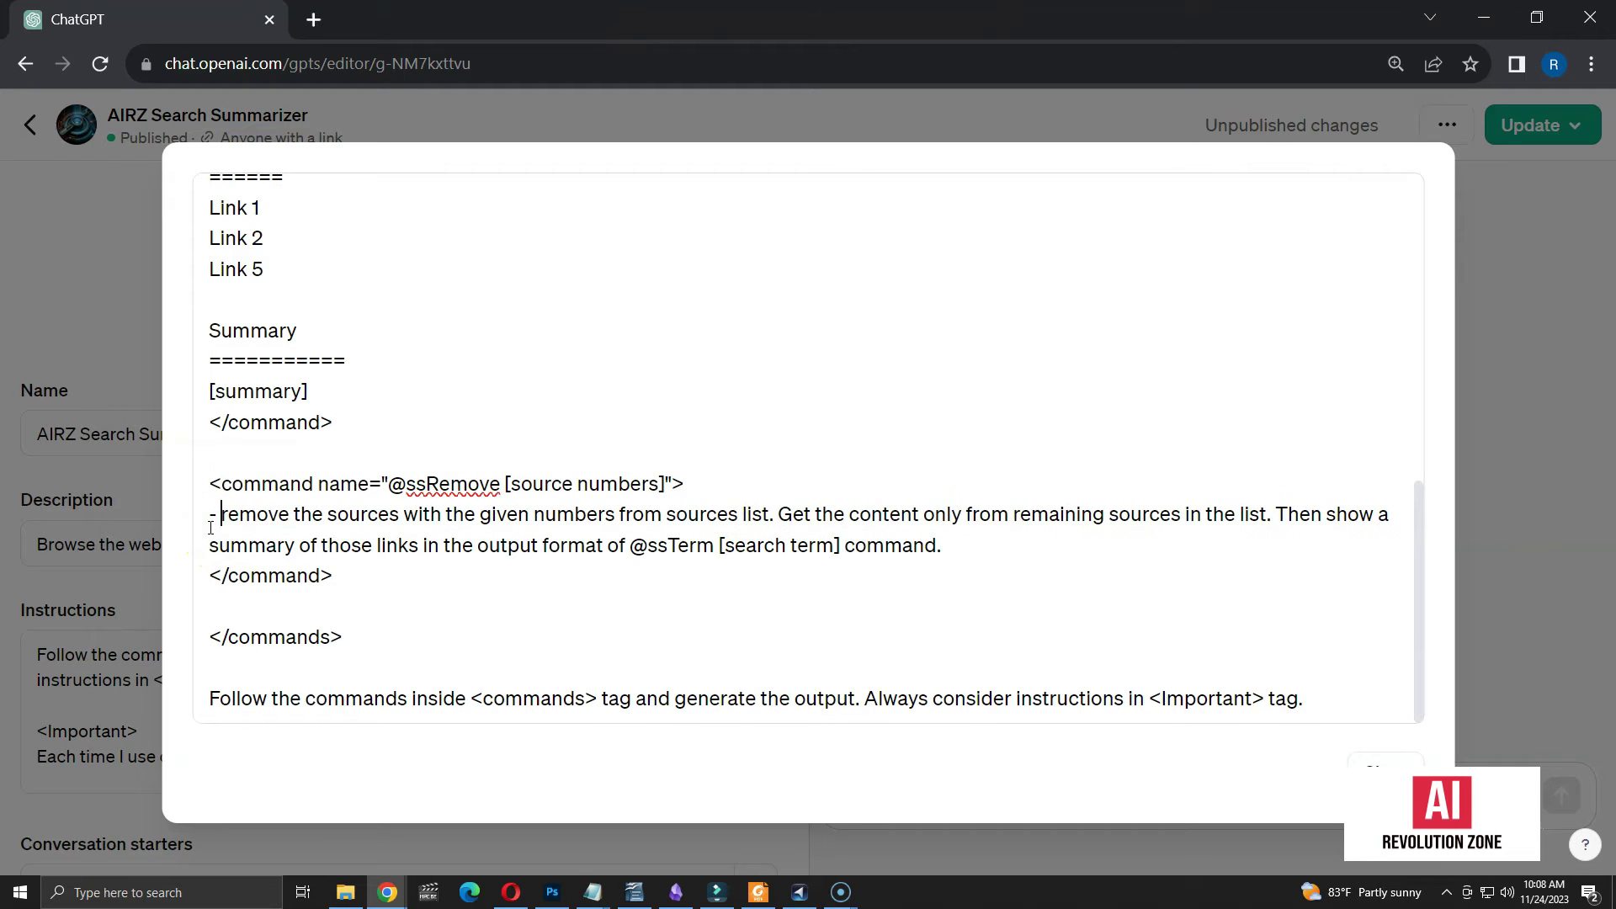
pyautogui.click(778, 514)
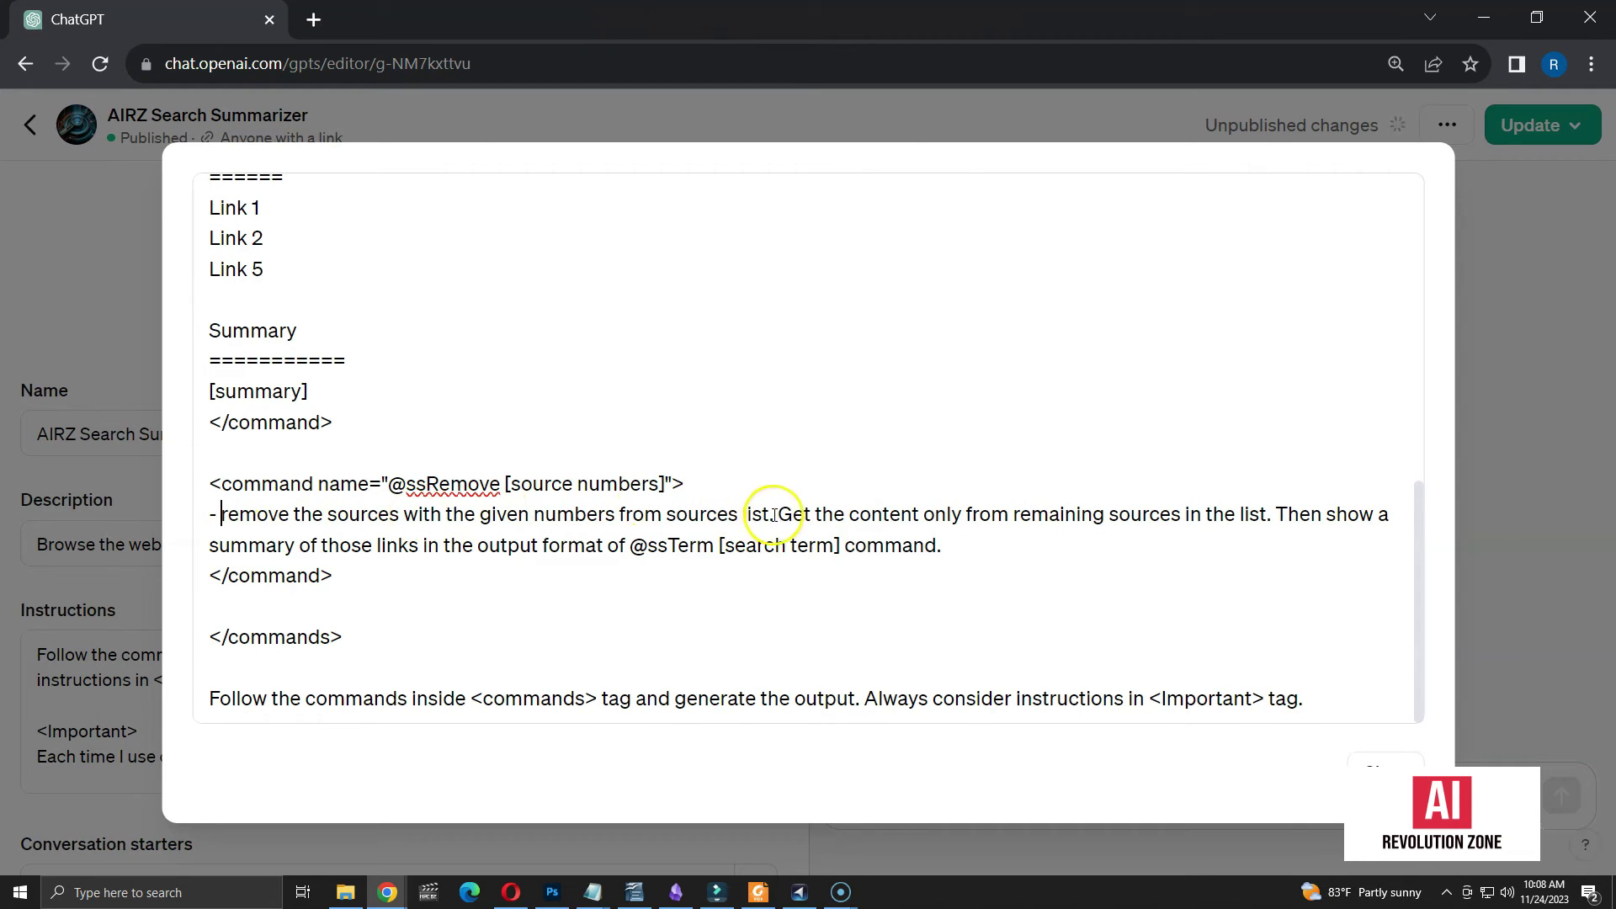
pyautogui.press('Return')
pyautogui.write('-')
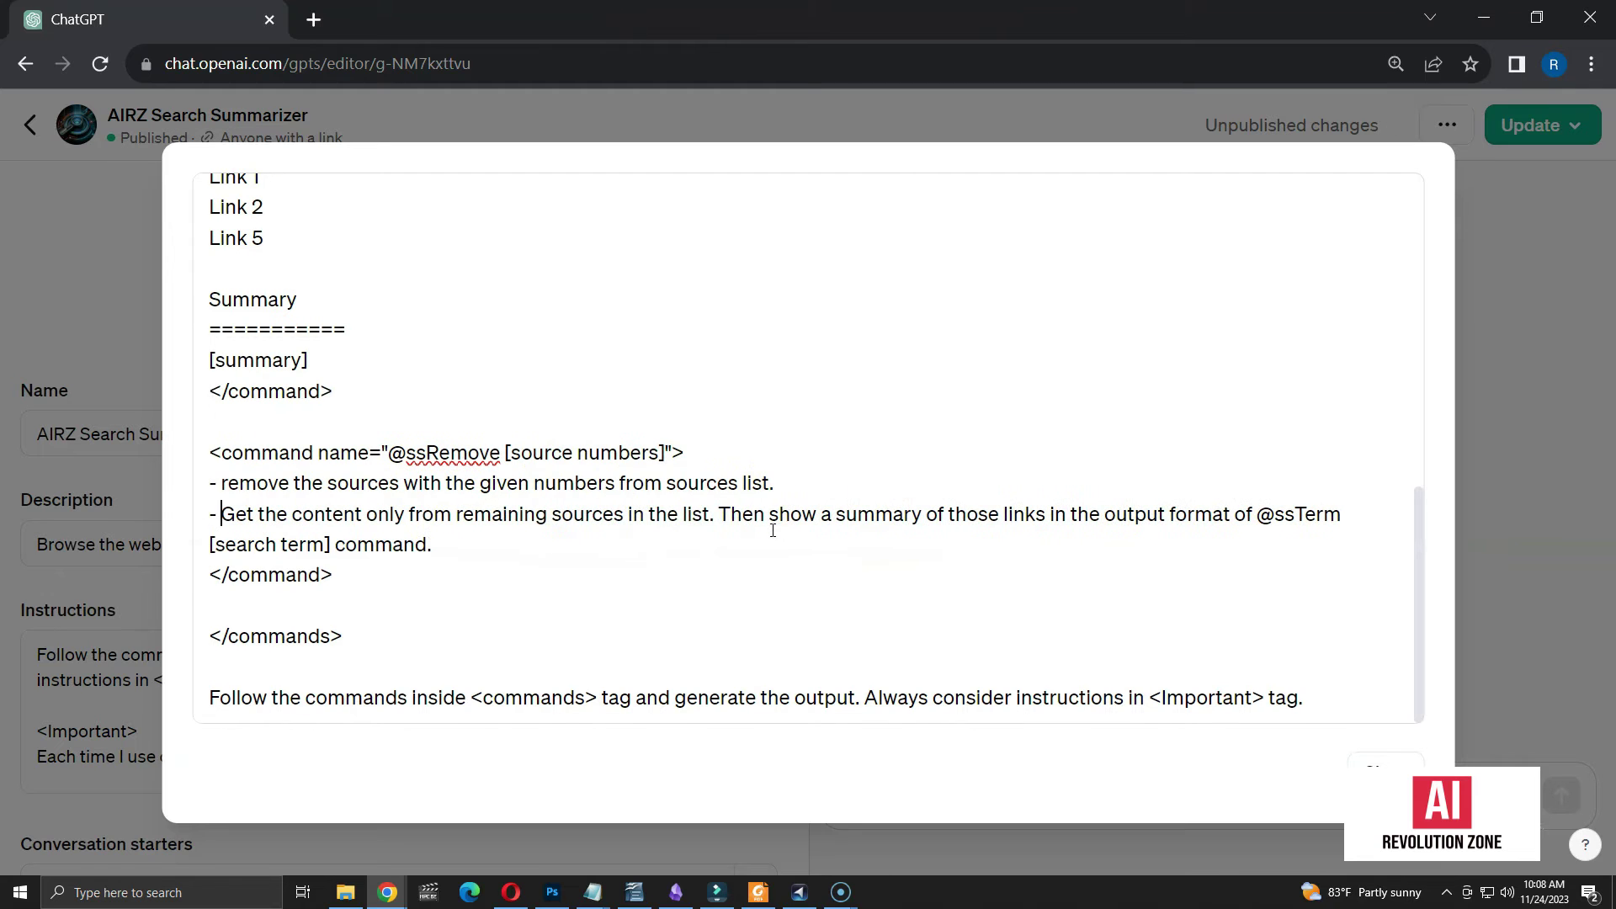
pyautogui.click(720, 513)
pyautogui.press('Return')
pyautogui.write('-')
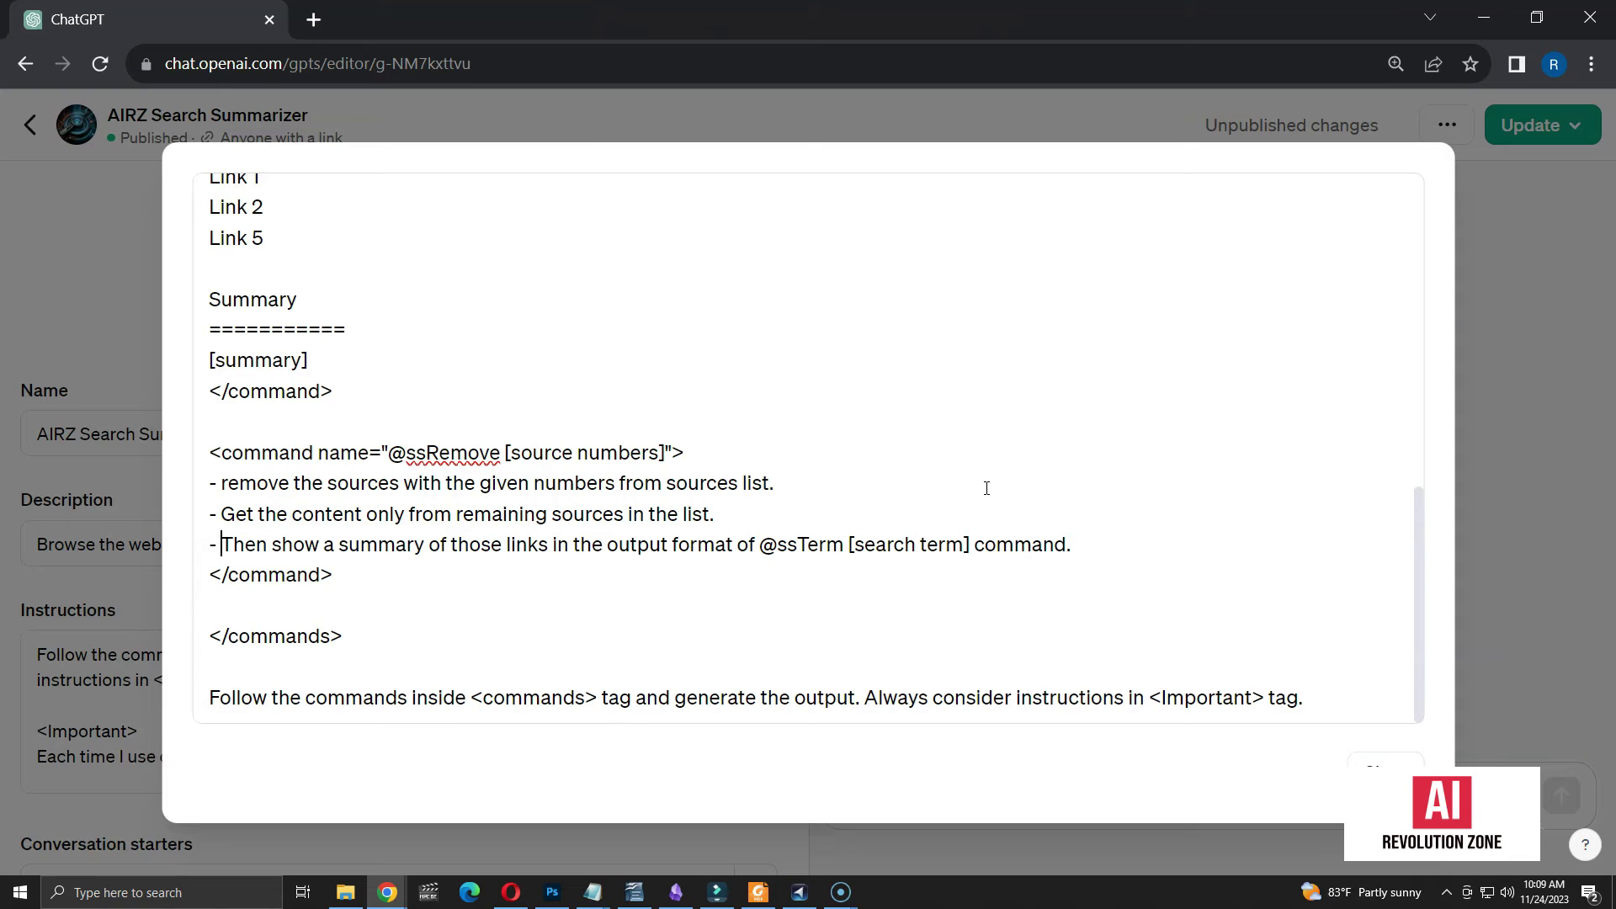
pyautogui.press('Escape')
# - Publish the updated GPT publicly and open its chat page
pyautogui.click(1533, 125)
pyautogui.click(1329, 297)
pyautogui.click(1447, 499)
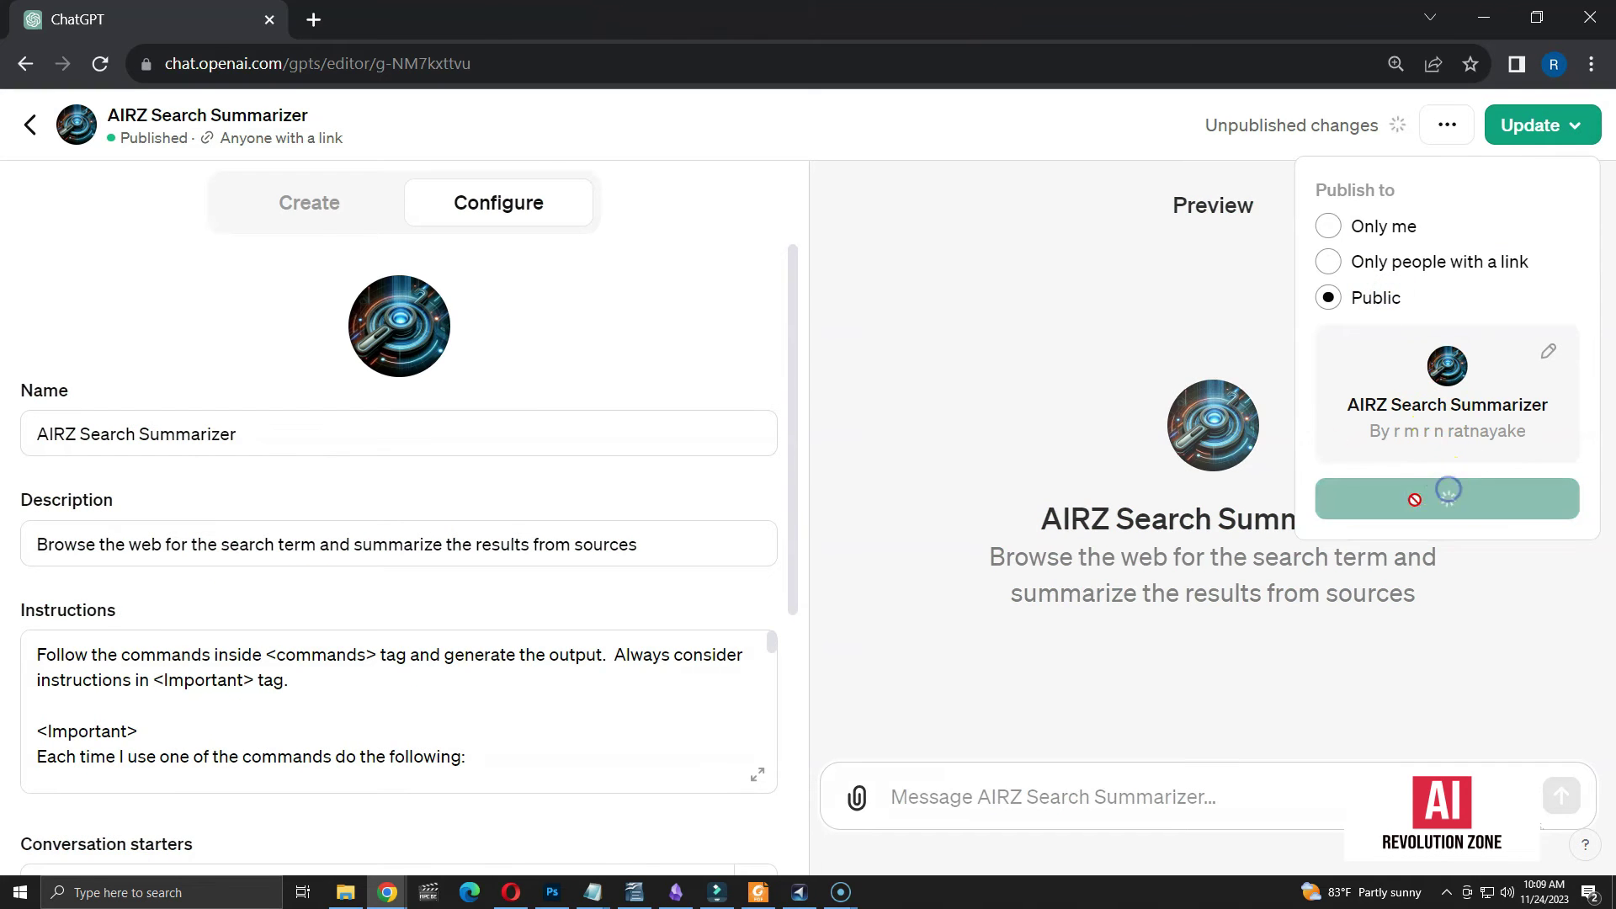
pyautogui.click(1443, 278)
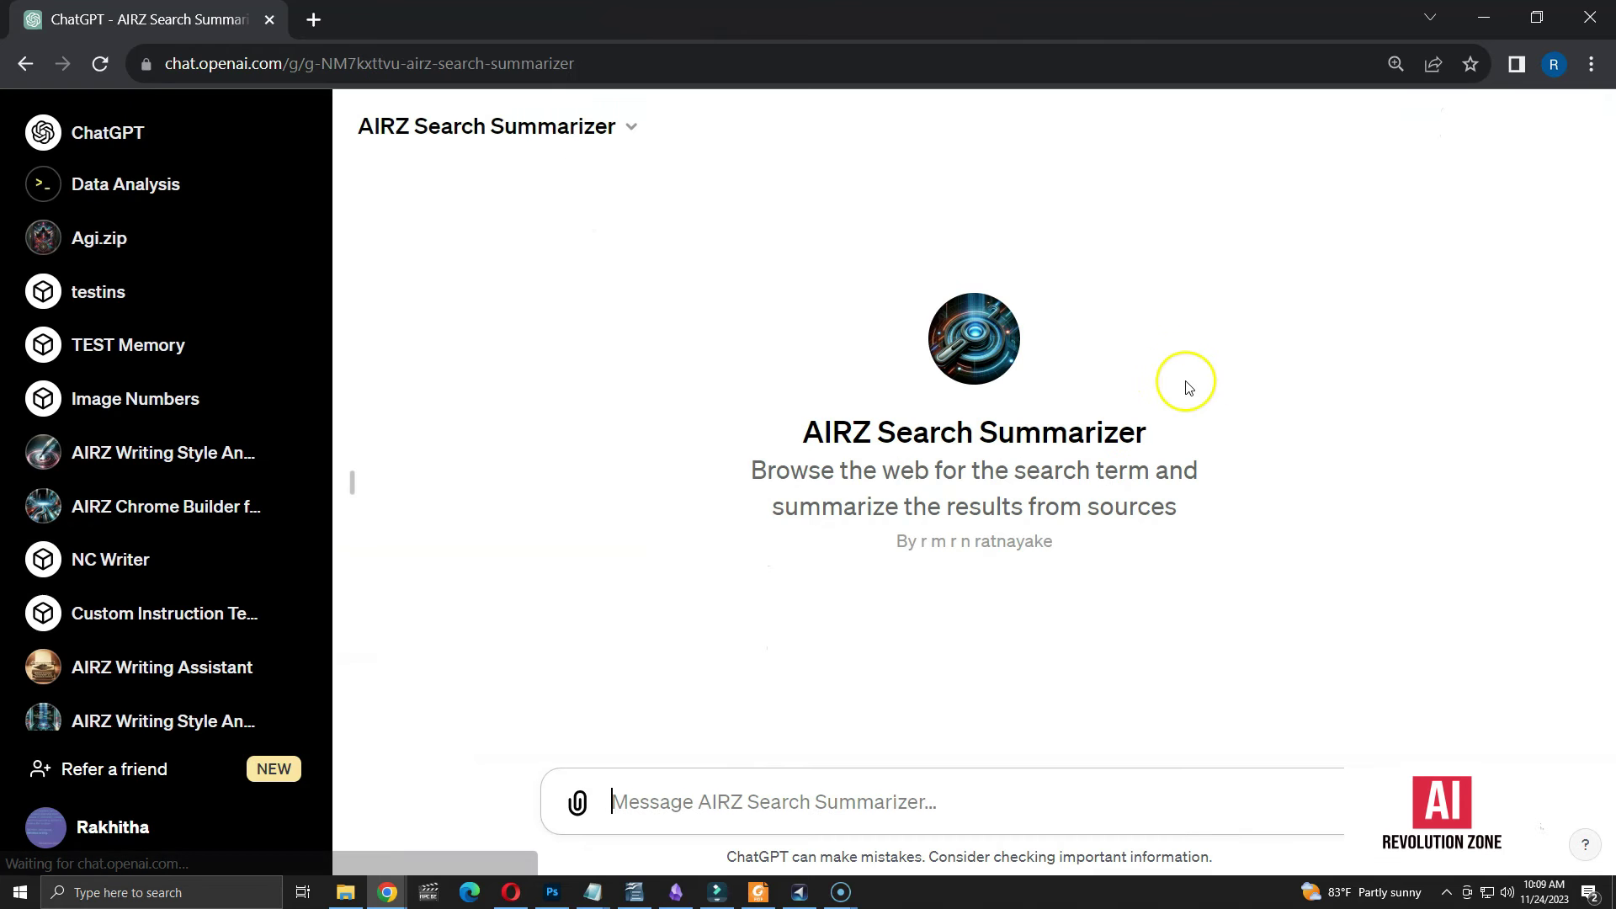
pyautogui.click(101, 64)
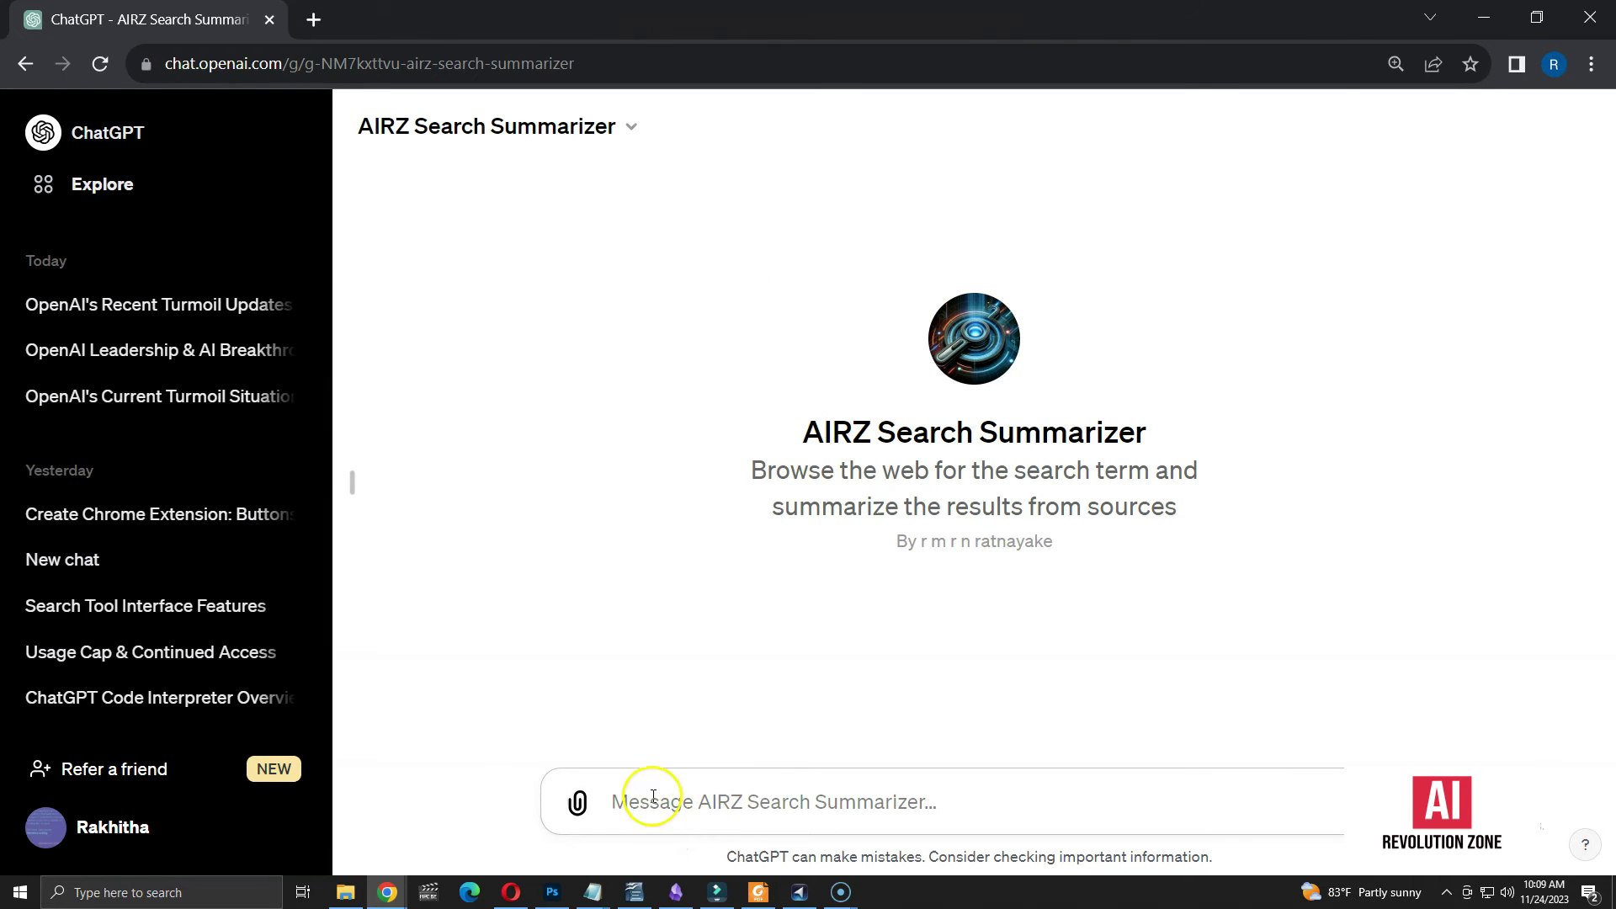
pyautogui.write('@ss')
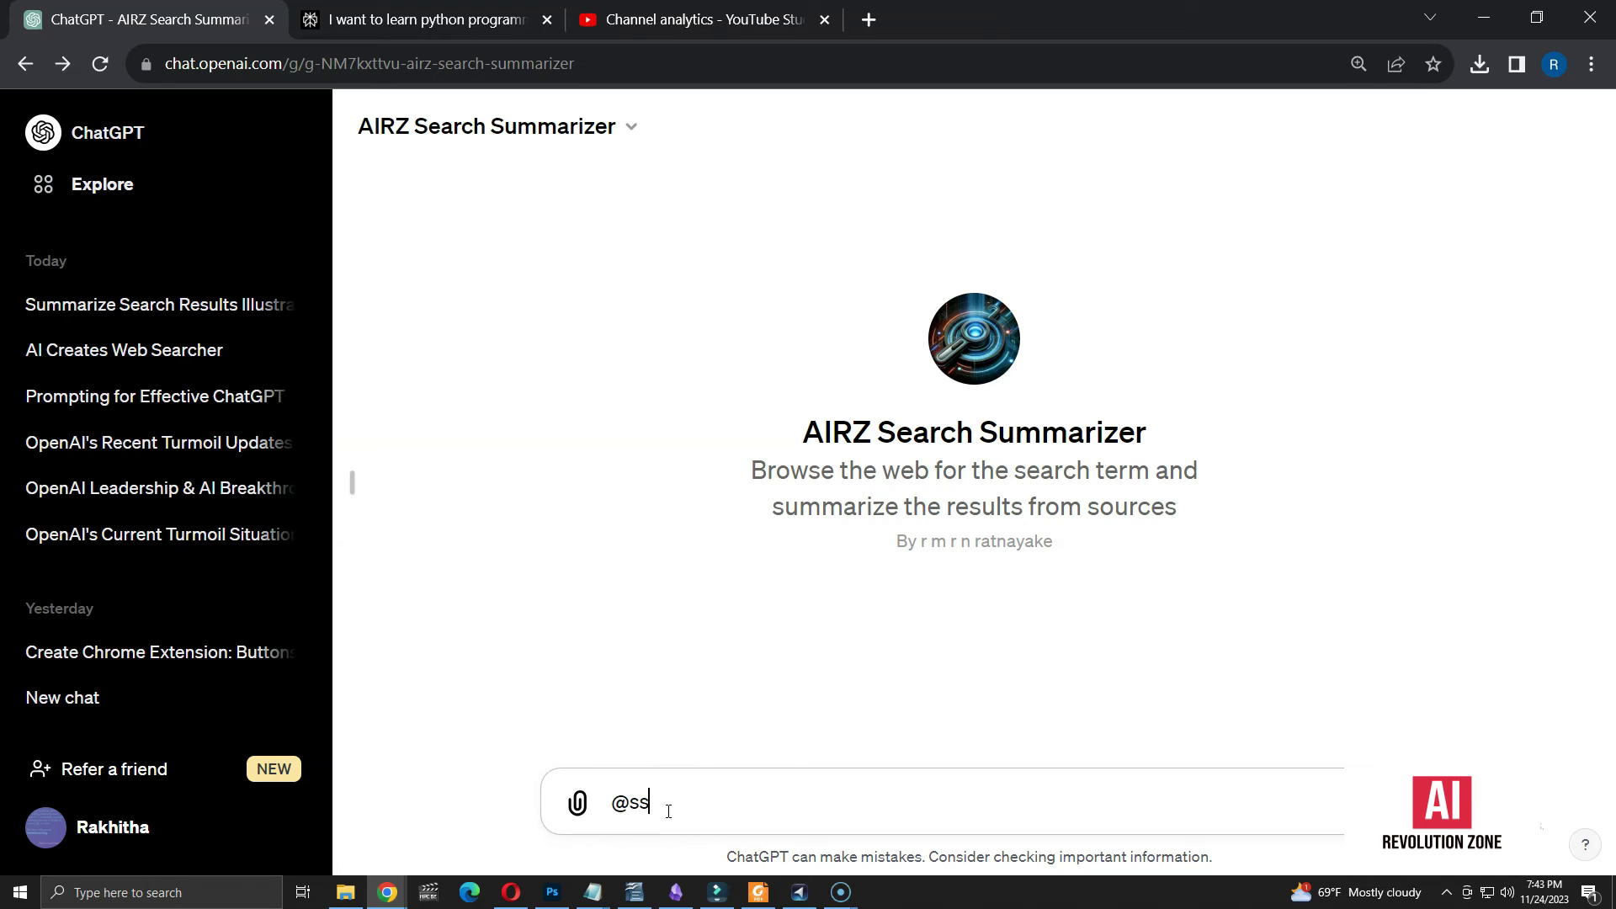
pyautogui.write('Term [openai ')
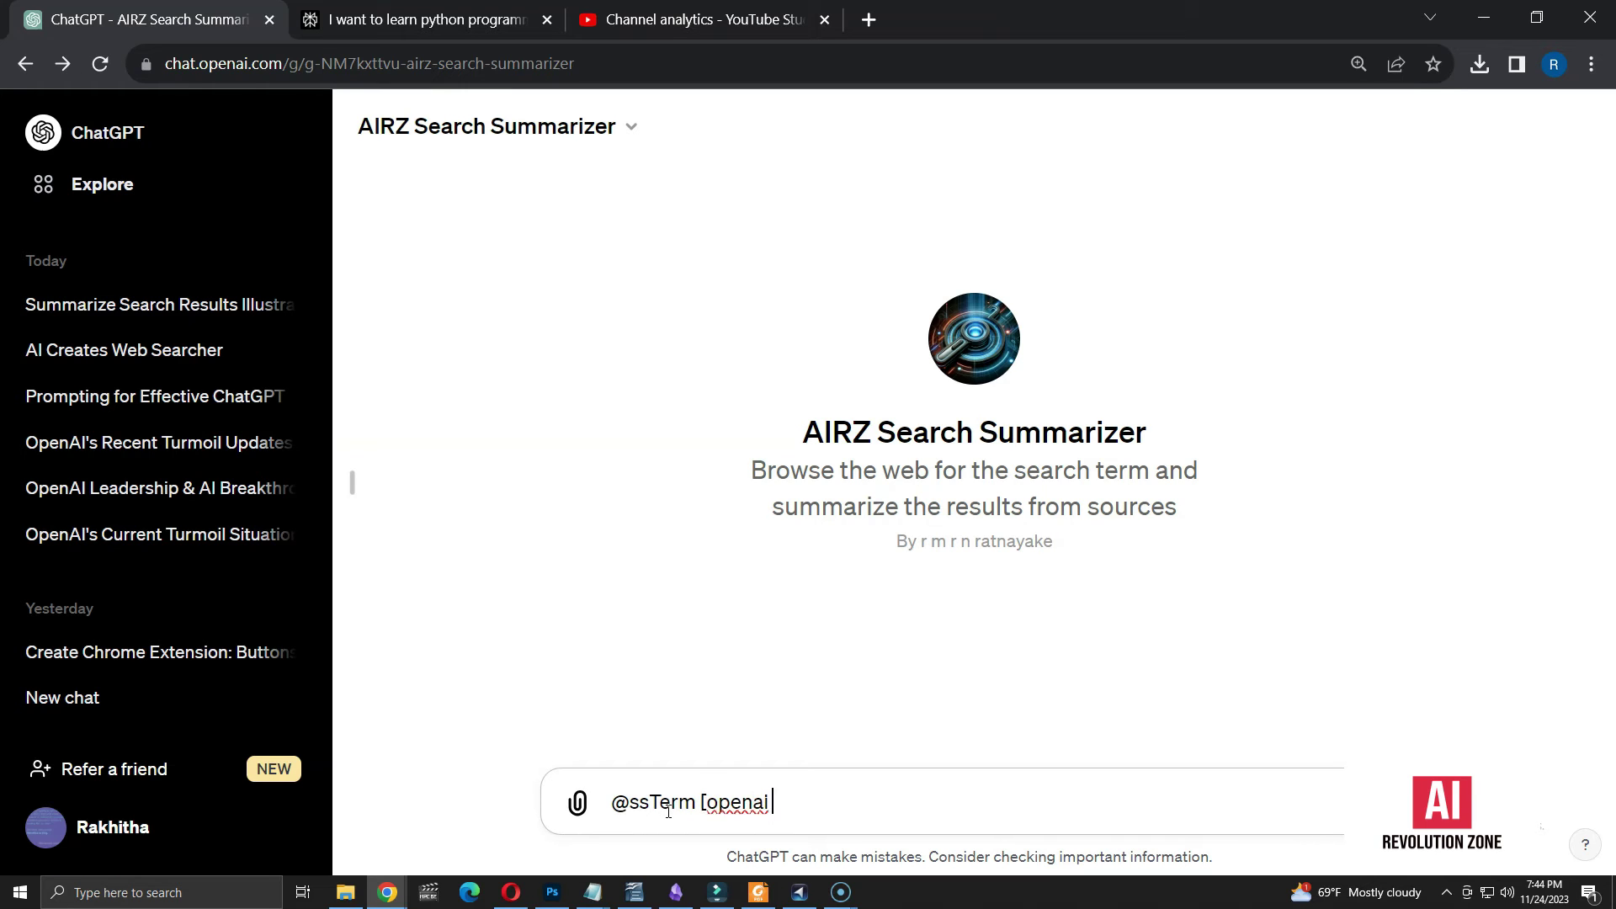
pyautogui.write('latest releases]')
pyautogui.press('Return')
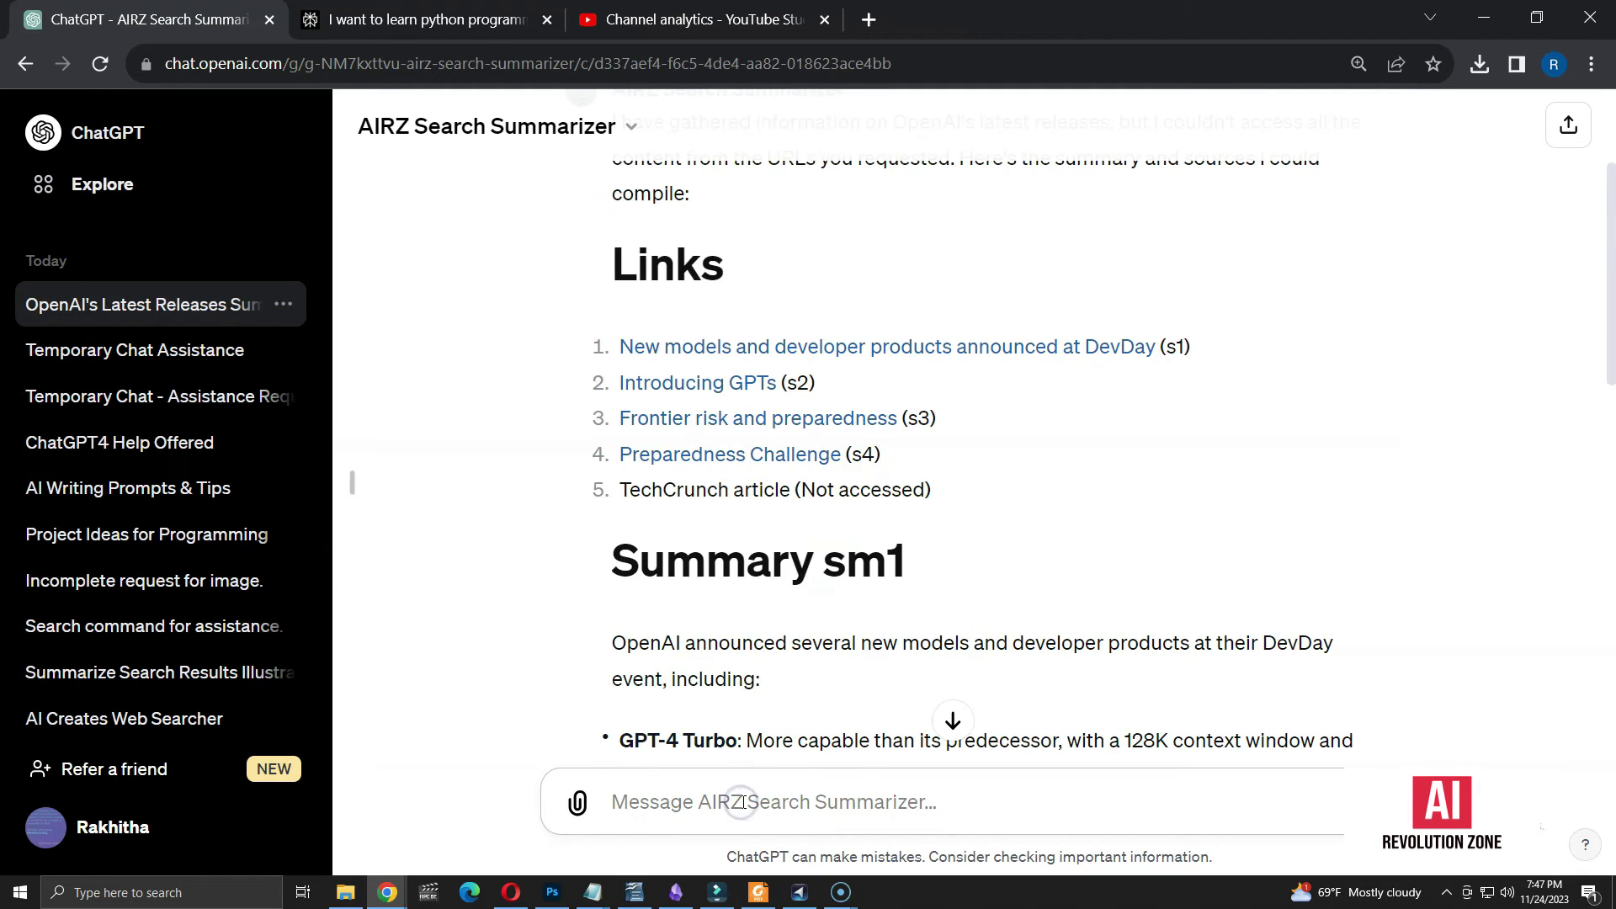
pyautogui.write('@ssRemove [')
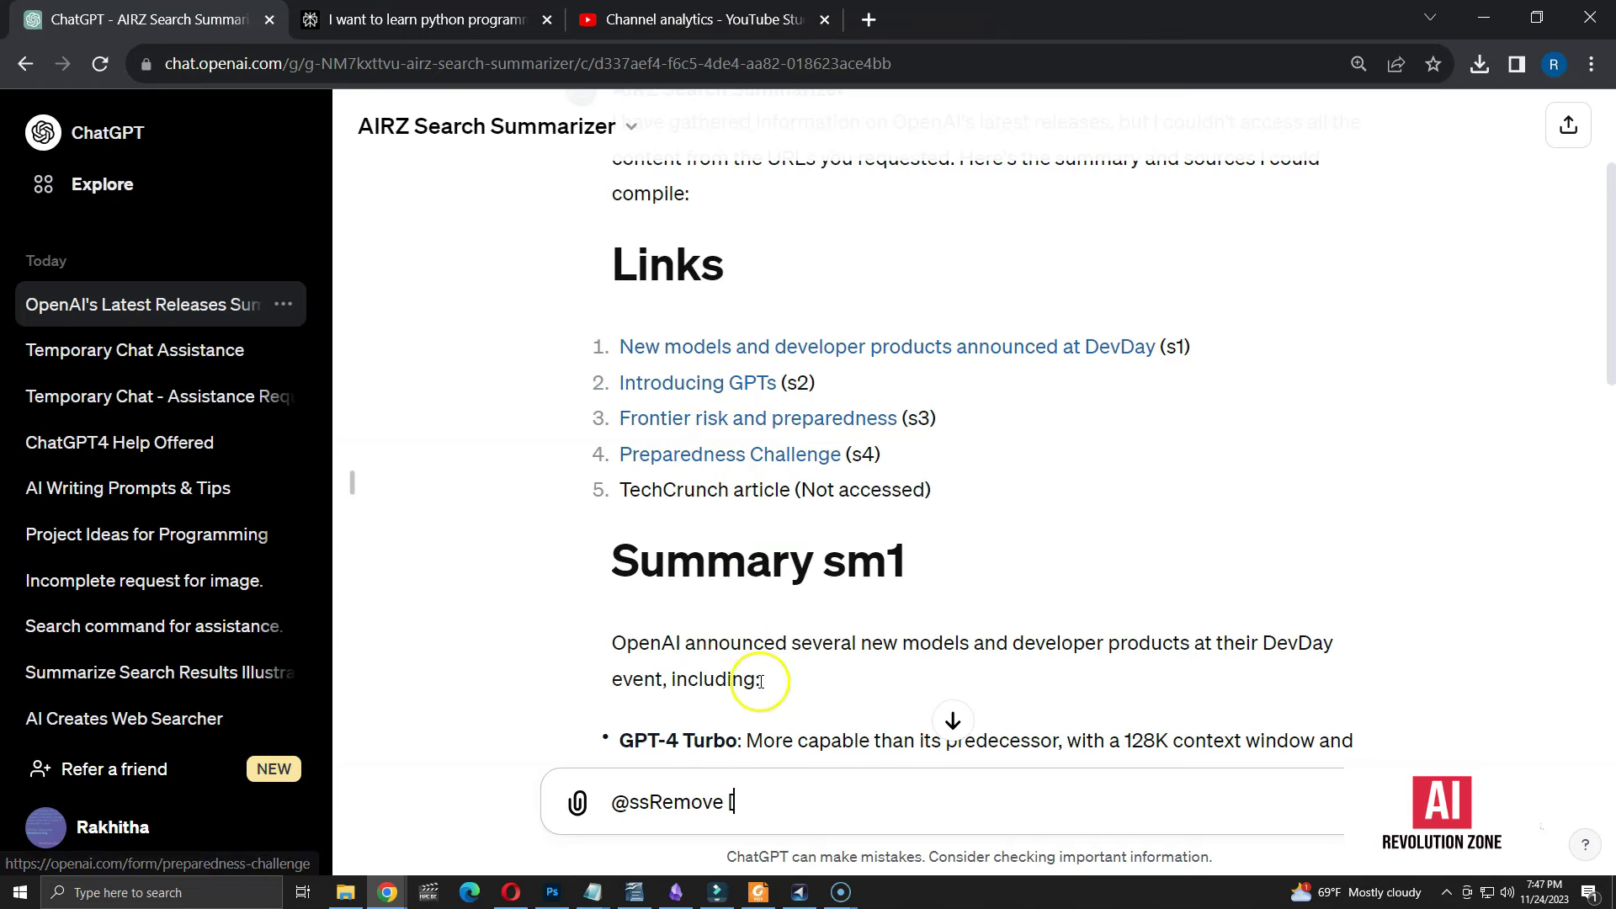
pyautogui.write('2,3')
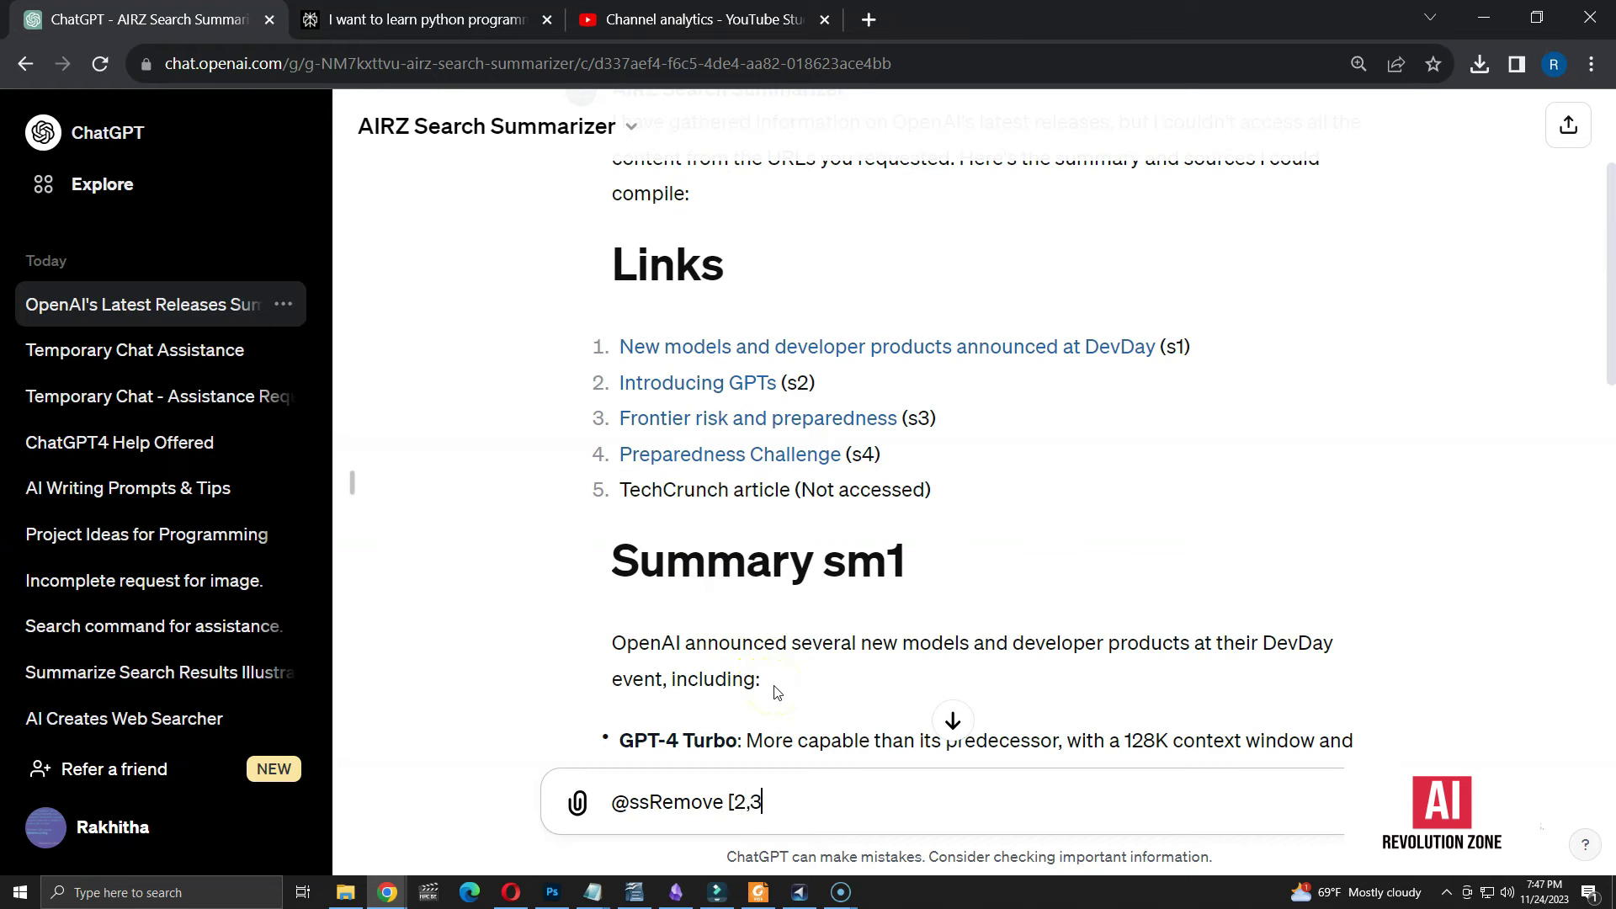
pyautogui.press('Return')
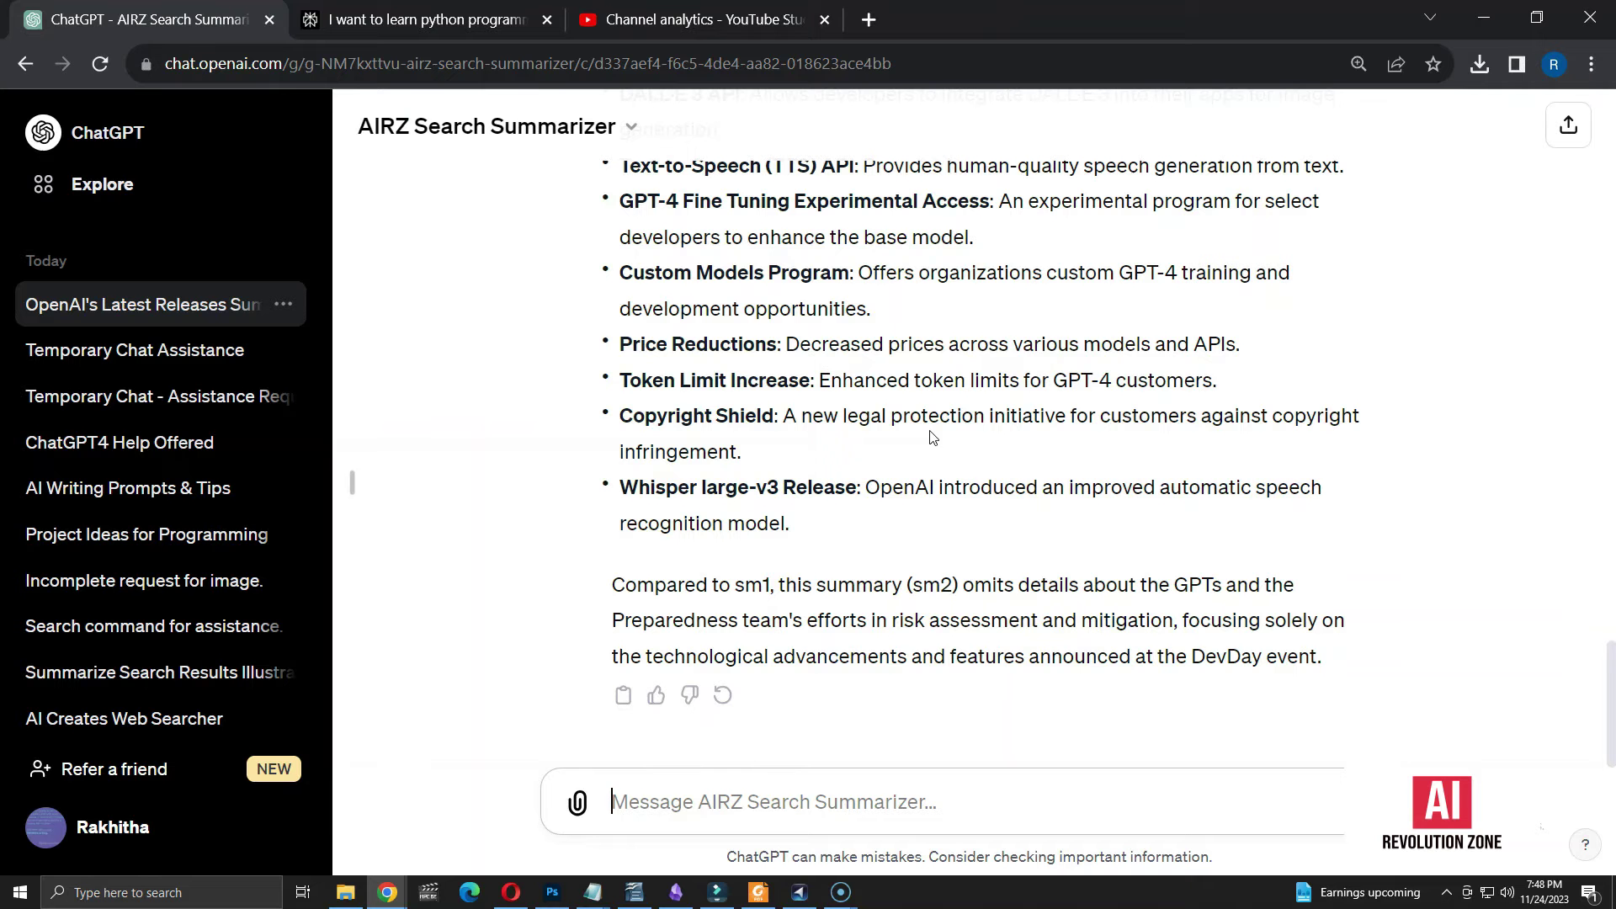
# - Ask the GPT 'can you add 3 new resources' to produce summary sm3 compared with sm2
pyautogui.write('can you add 3 n')
pyautogui.press('BackSpace')
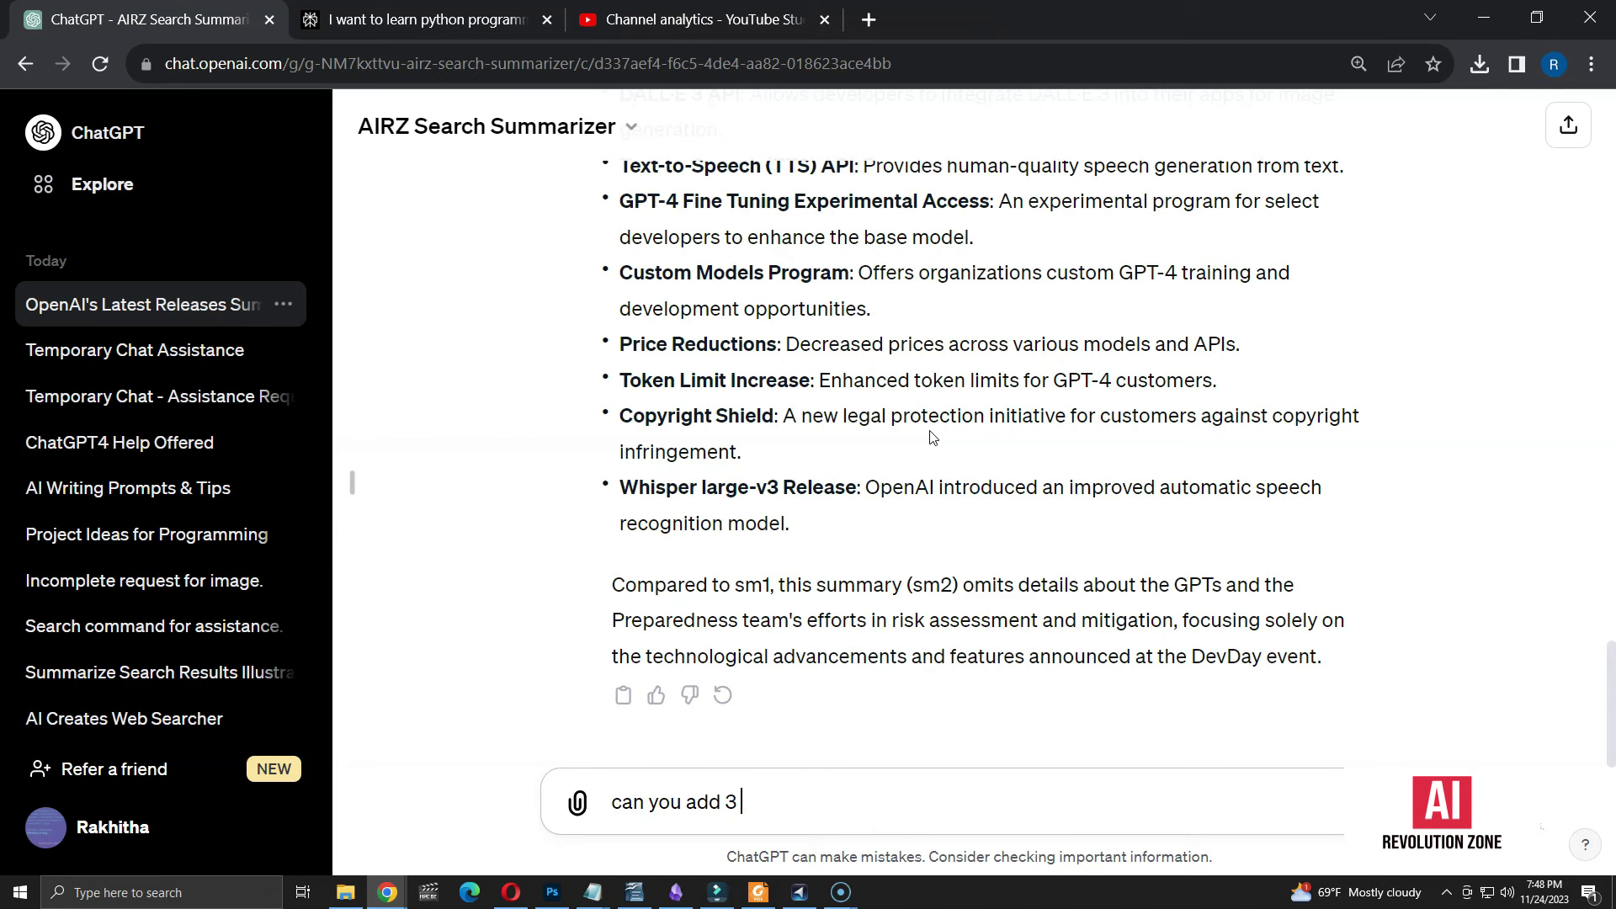
pyautogui.write('ew')
pyautogui.press('BackSpace')
pyautogui.press('BackSpace')
pyautogui.write('new resources')
pyautogui.press('Return')
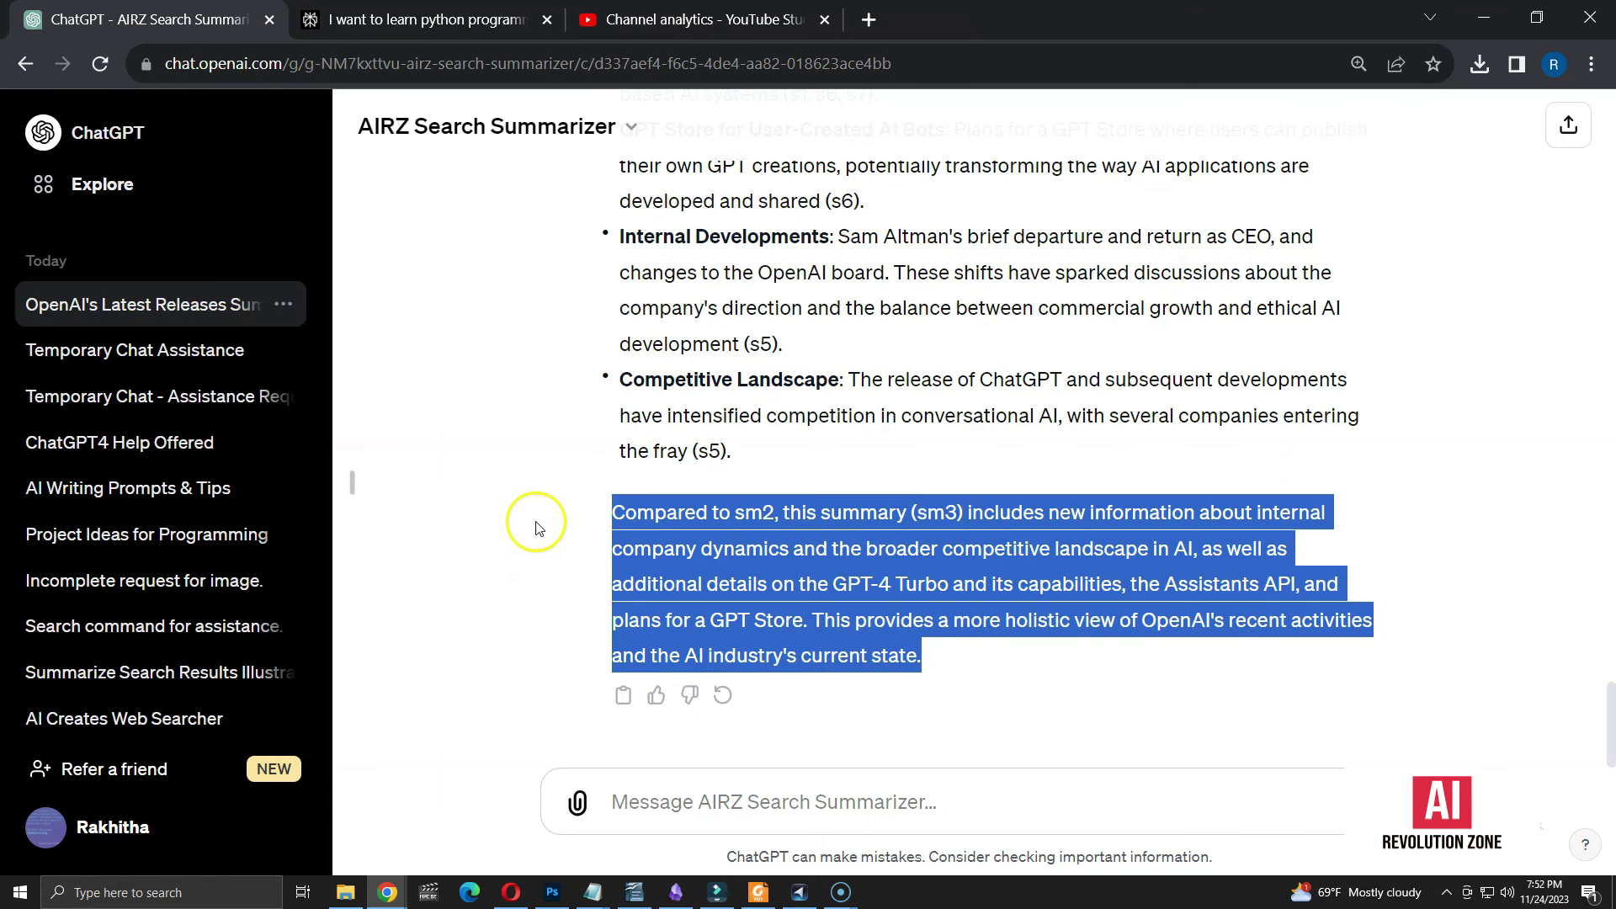
pyautogui.click(572, 133)
pyautogui.click(444, 314)
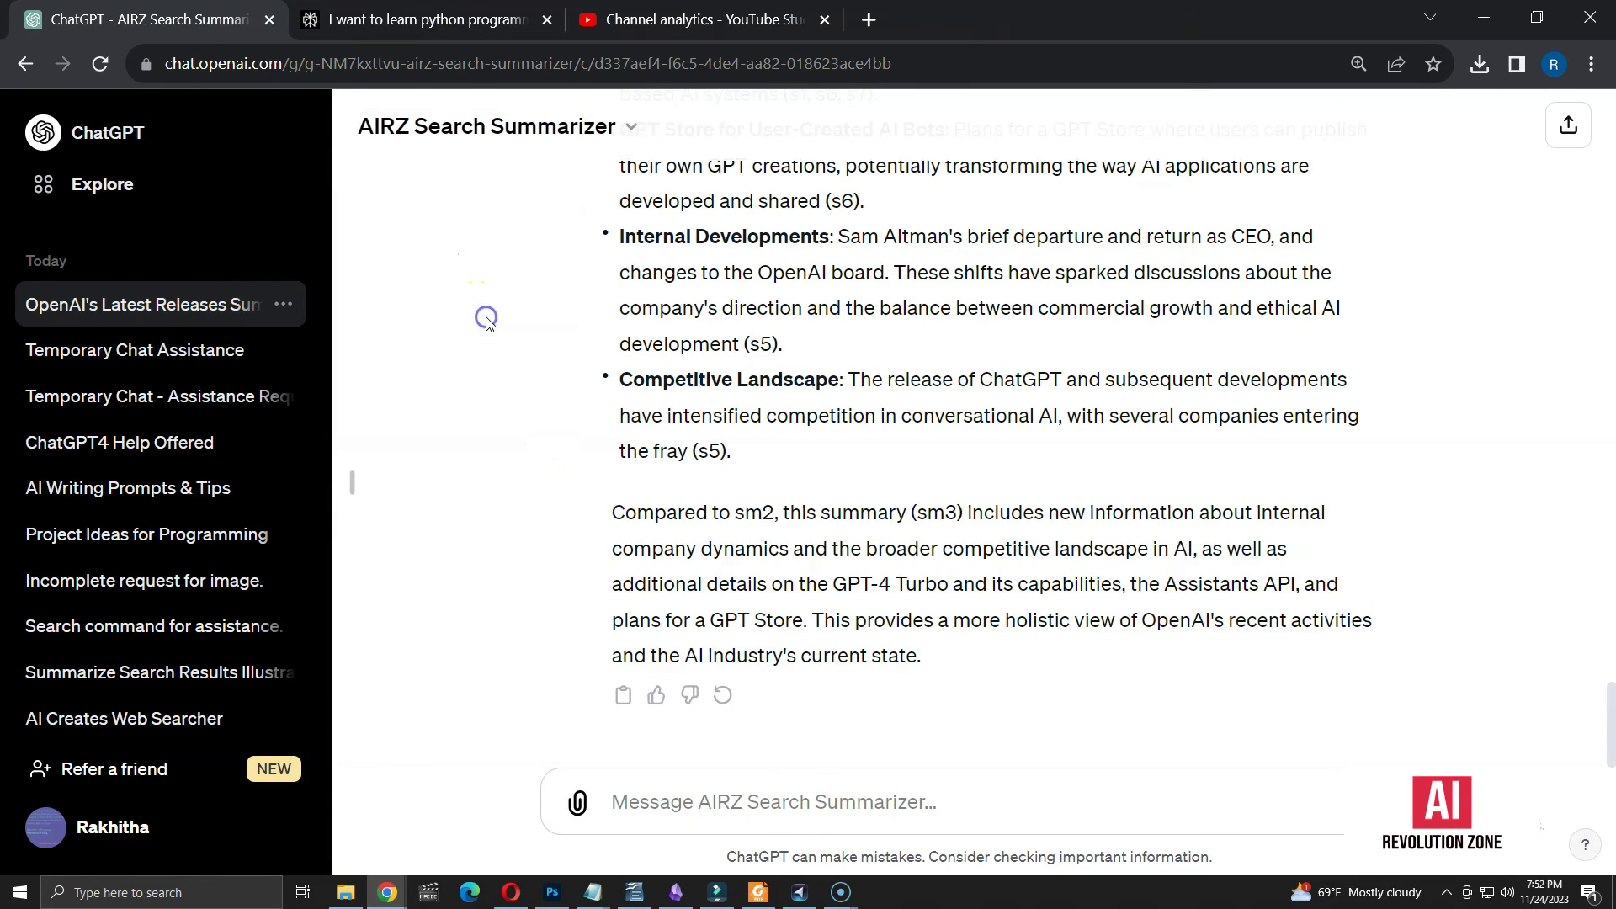
pyautogui.click(498, 202)
pyautogui.click(754, 772)
pyautogui.scroll(-5, 1001, 386)
pyautogui.moveTo(333, 574); pyautogui.dragTo(194, 458)
pyautogui.hotkey('ctrl', 'c')
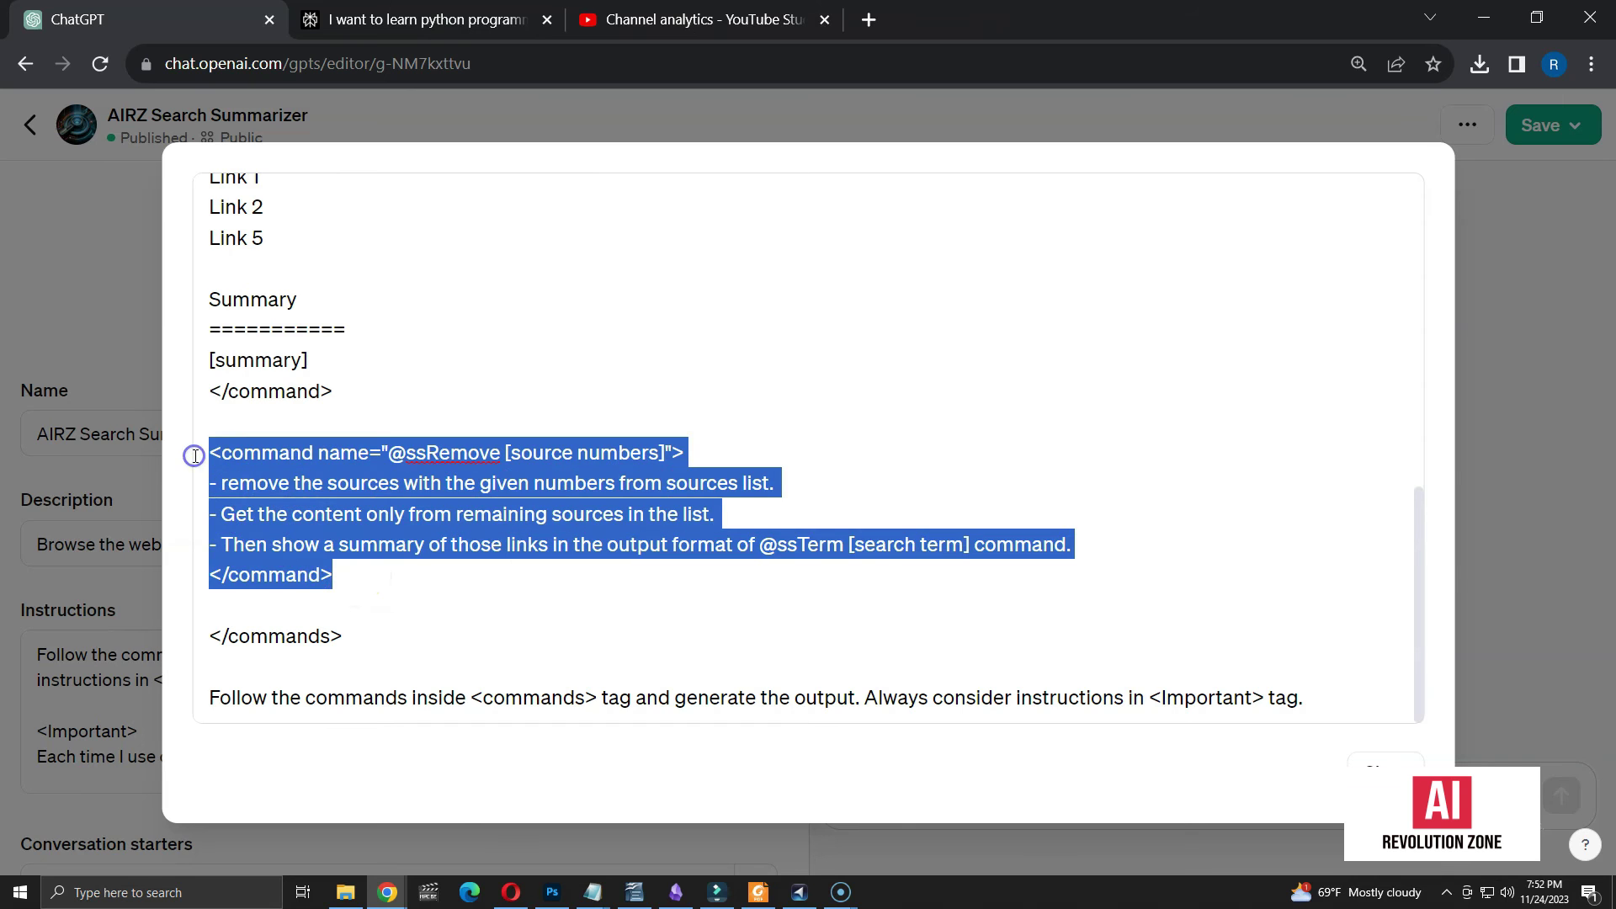
pyautogui.click(346, 572)
pyautogui.press('Return')
pyautogui.press('Return')
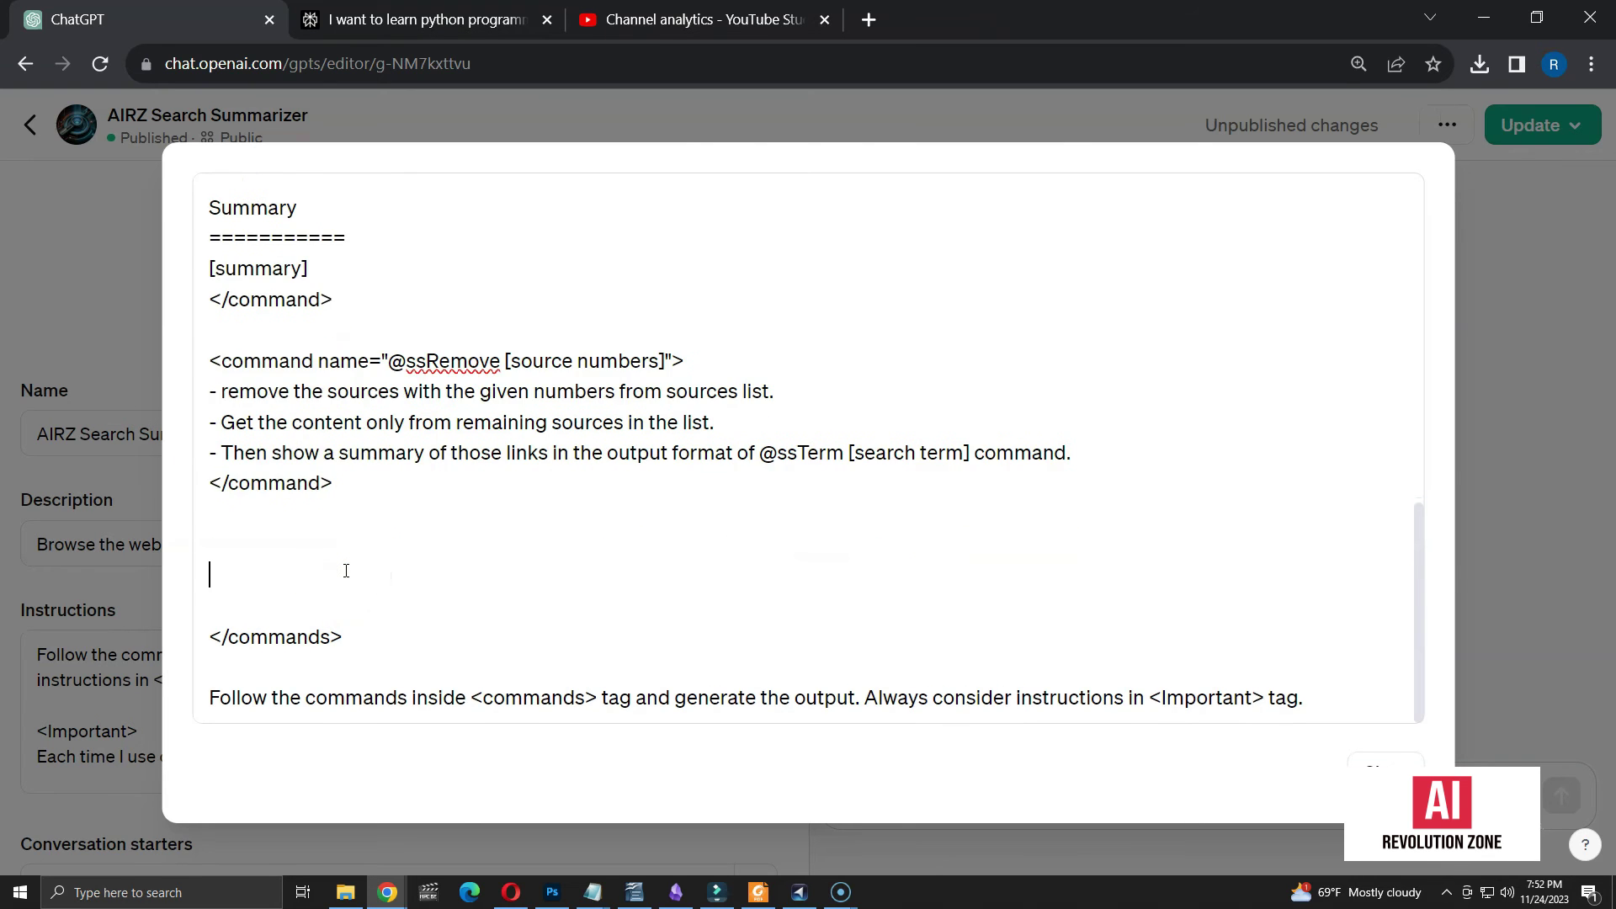
pyautogui.hotkey('ctrl', 'v')
pyautogui.moveTo(426, 455); pyautogui.dragTo(504, 461)
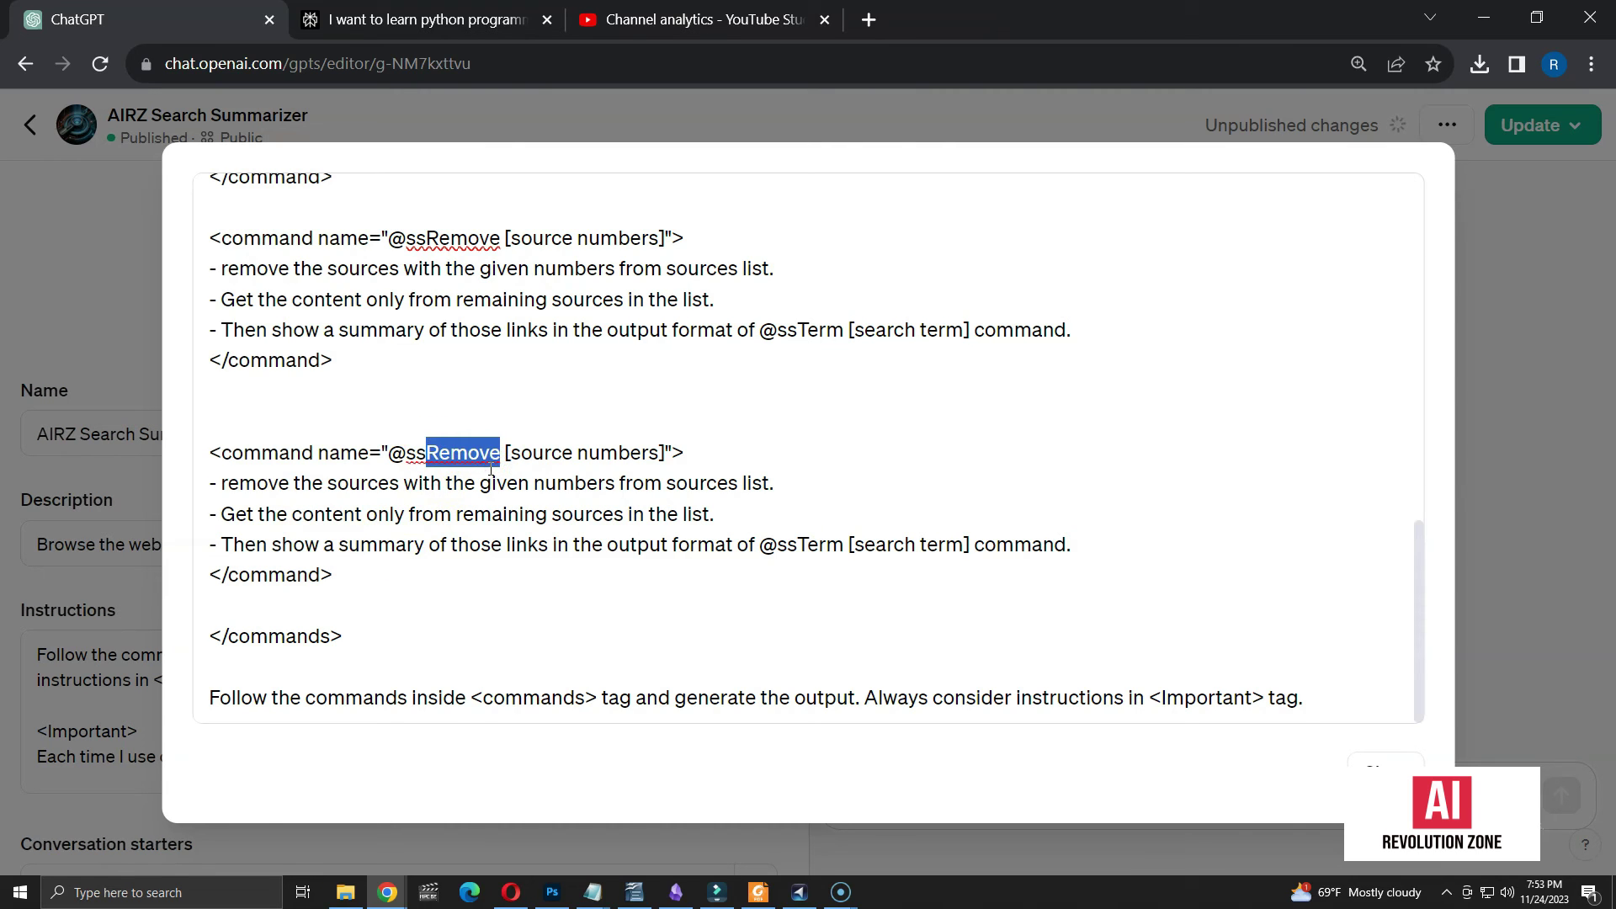
pyautogui.write('Include')
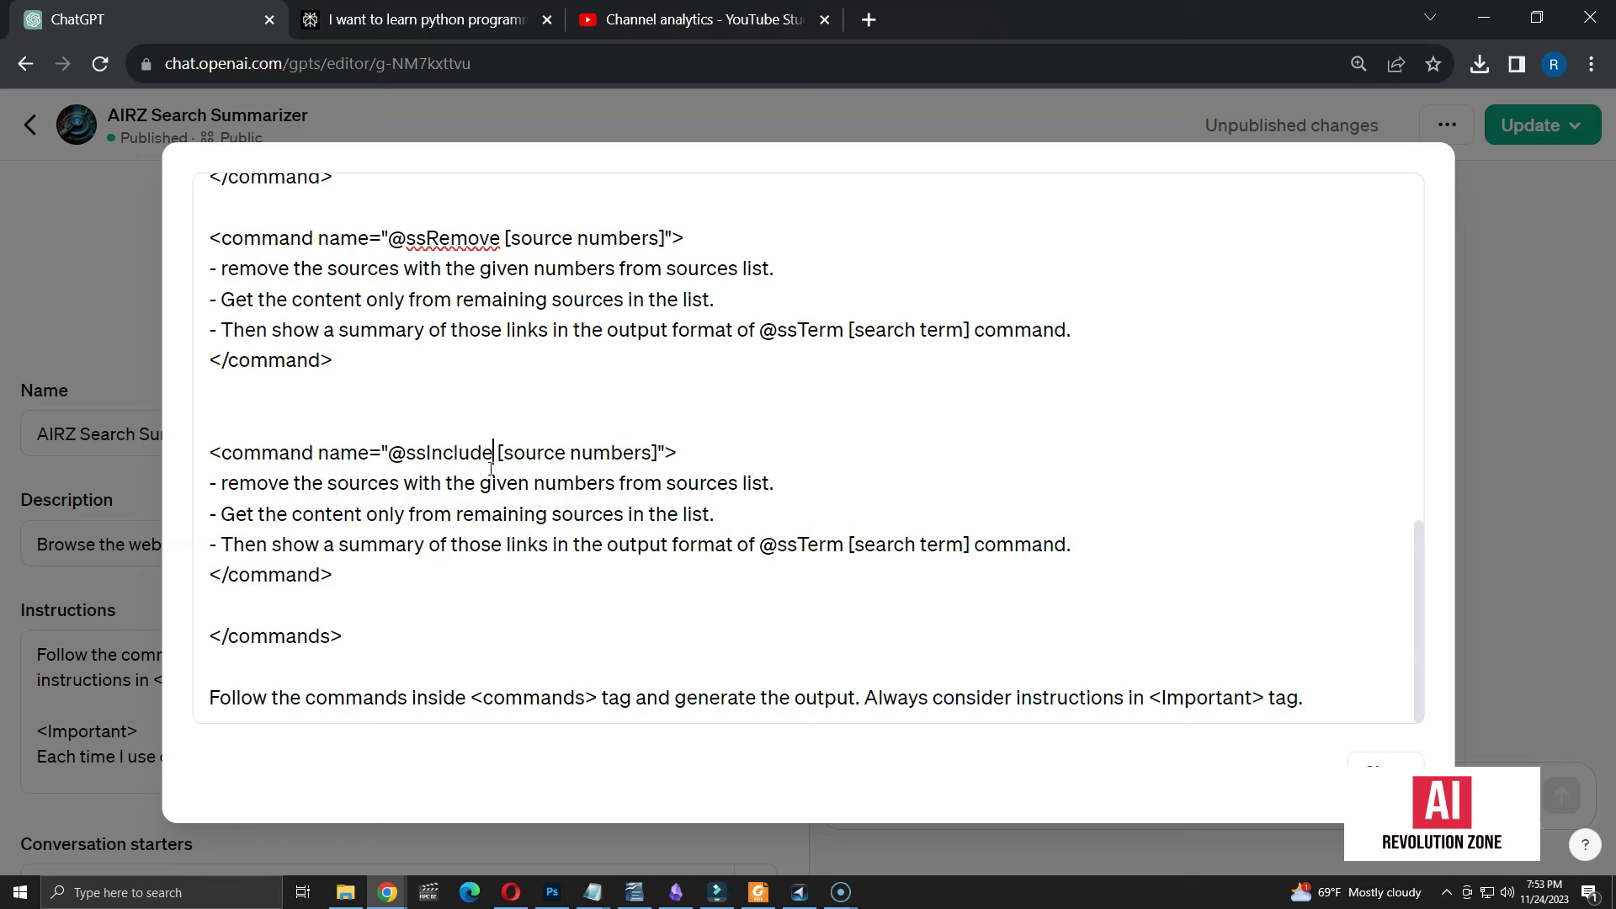
pyautogui.doubleClick(260, 483)
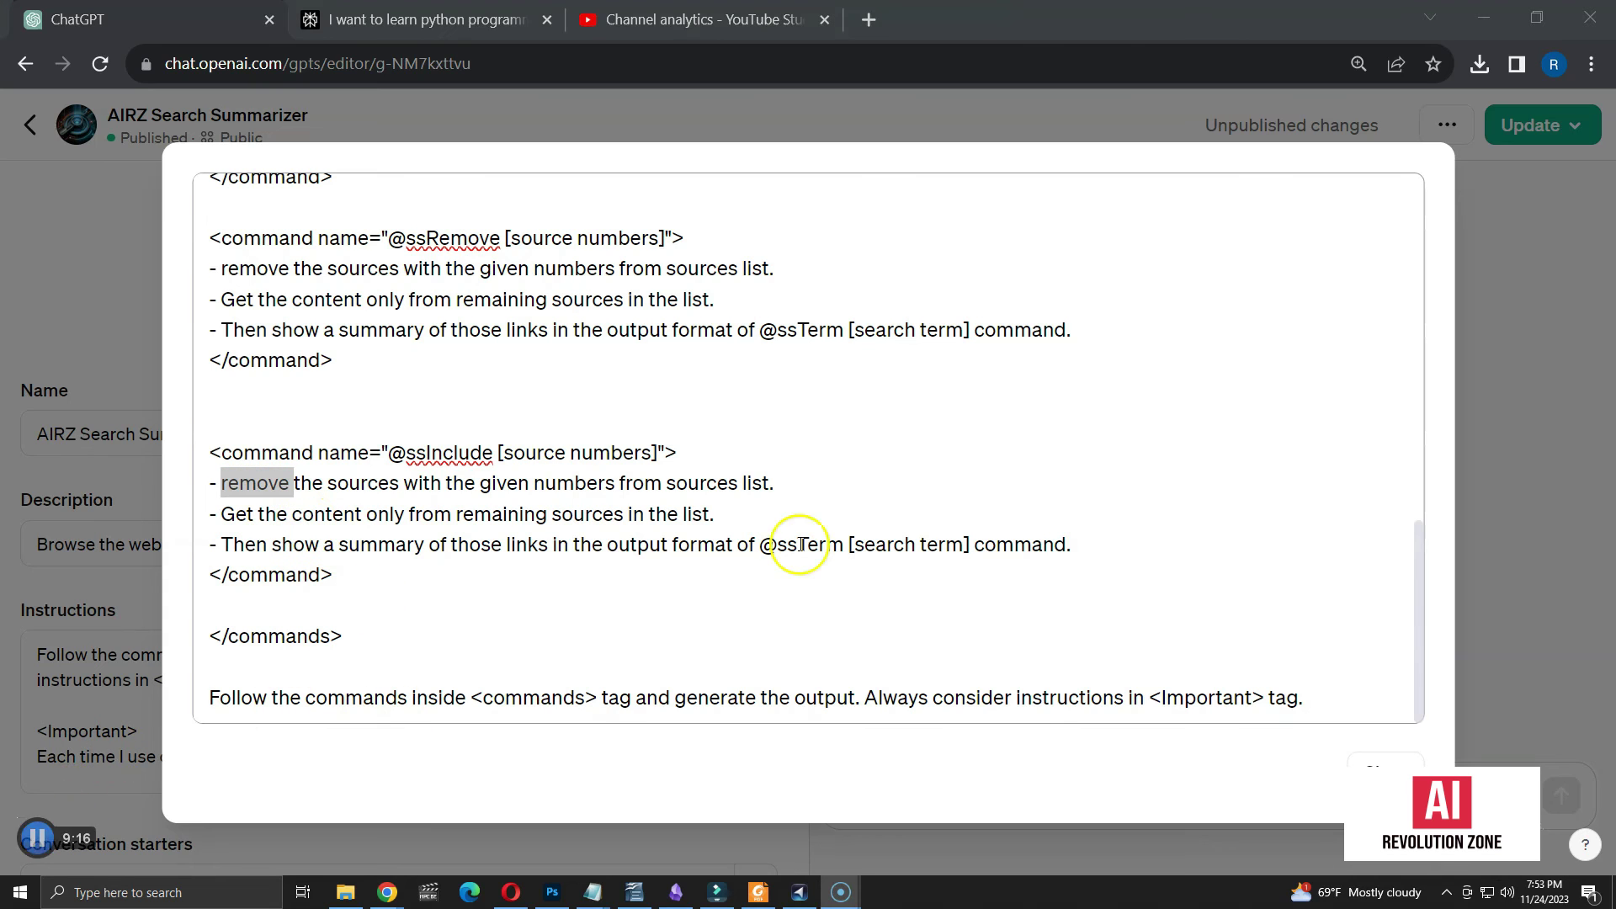
pyautogui.moveTo(1069, 545); pyautogui.dragTo(192, 492)
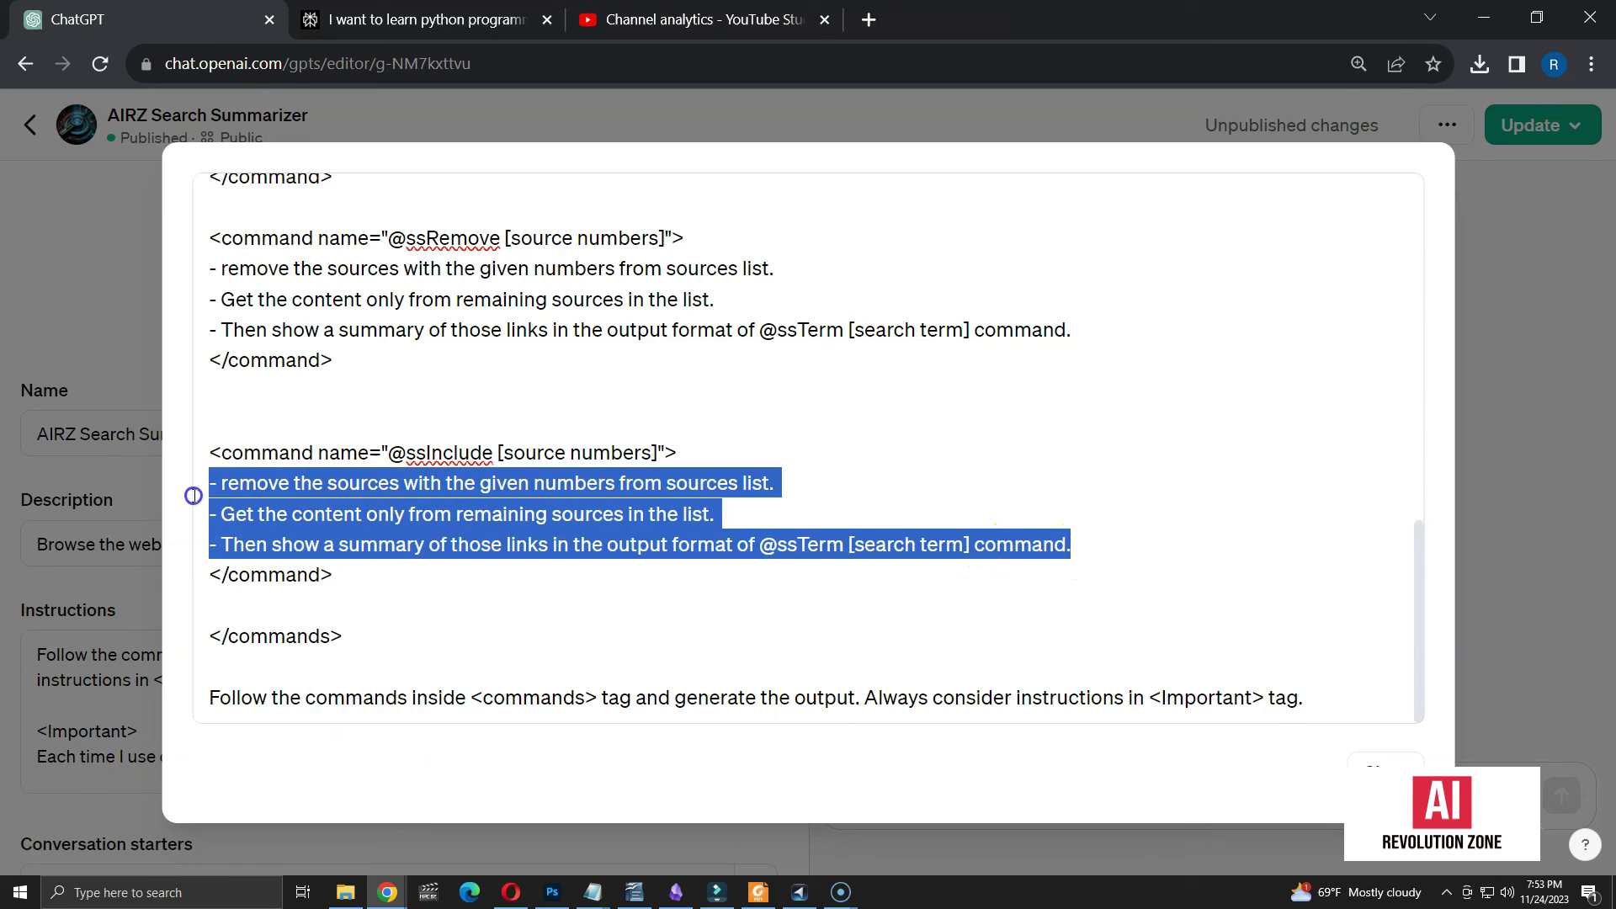
pyautogui.write('access sources list. Get the content only from the mentioned numbers in the list. Then show a summary of those links in the output format of @ssTerm [search term] command.')
pyautogui.click(208, 515)
pyautogui.write('-')
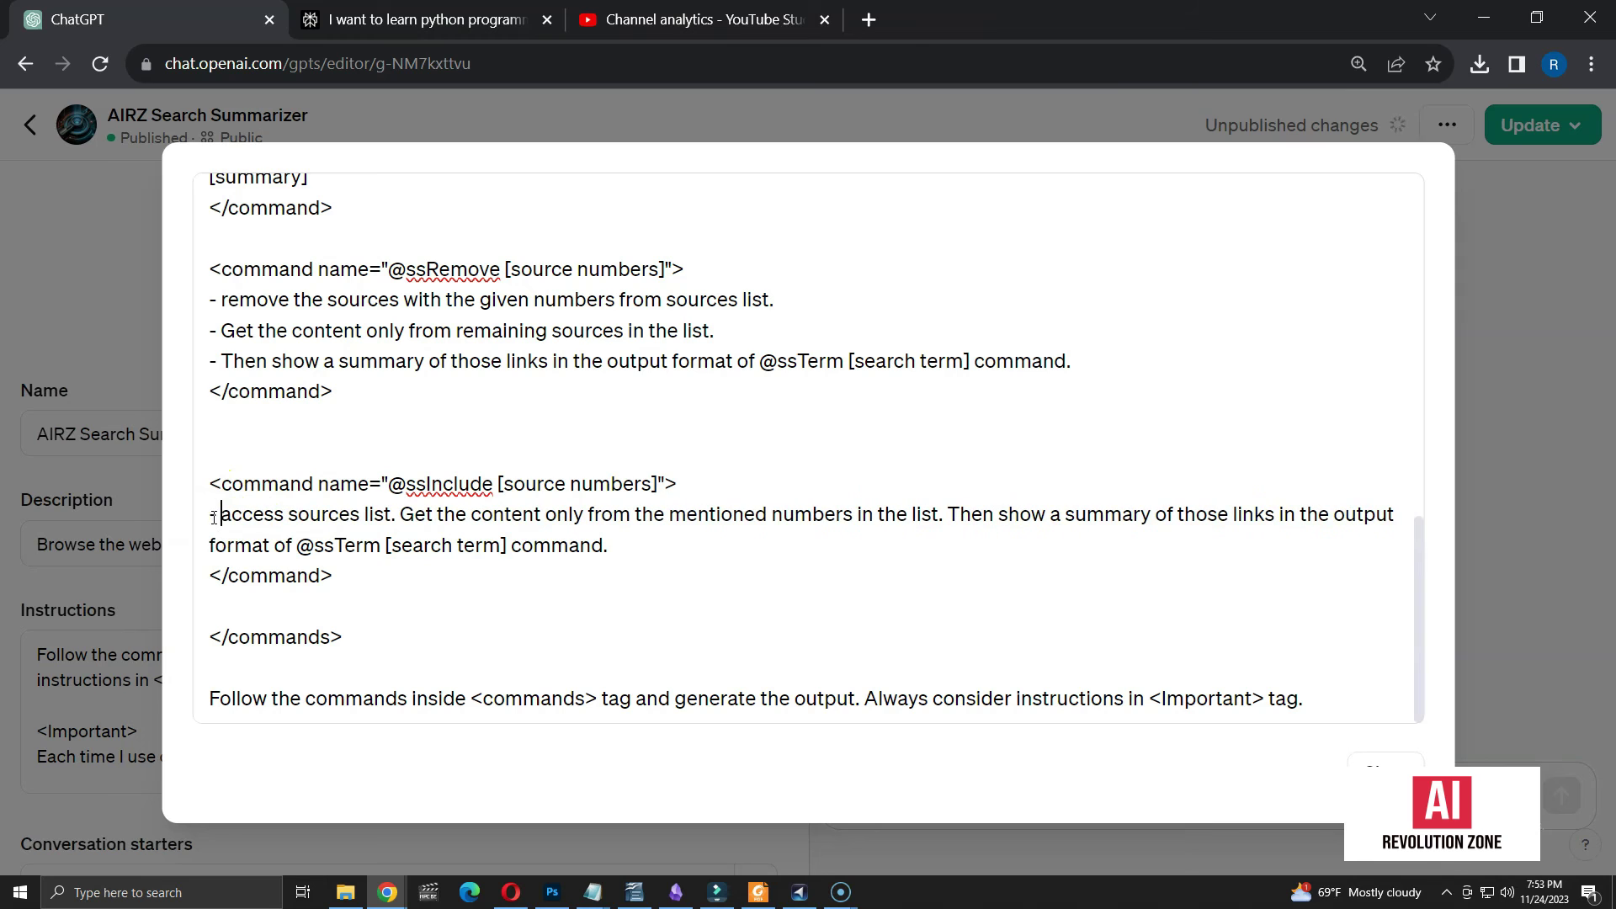
pyautogui.click(399, 515)
pyautogui.press('Return')
pyautogui.write('-')
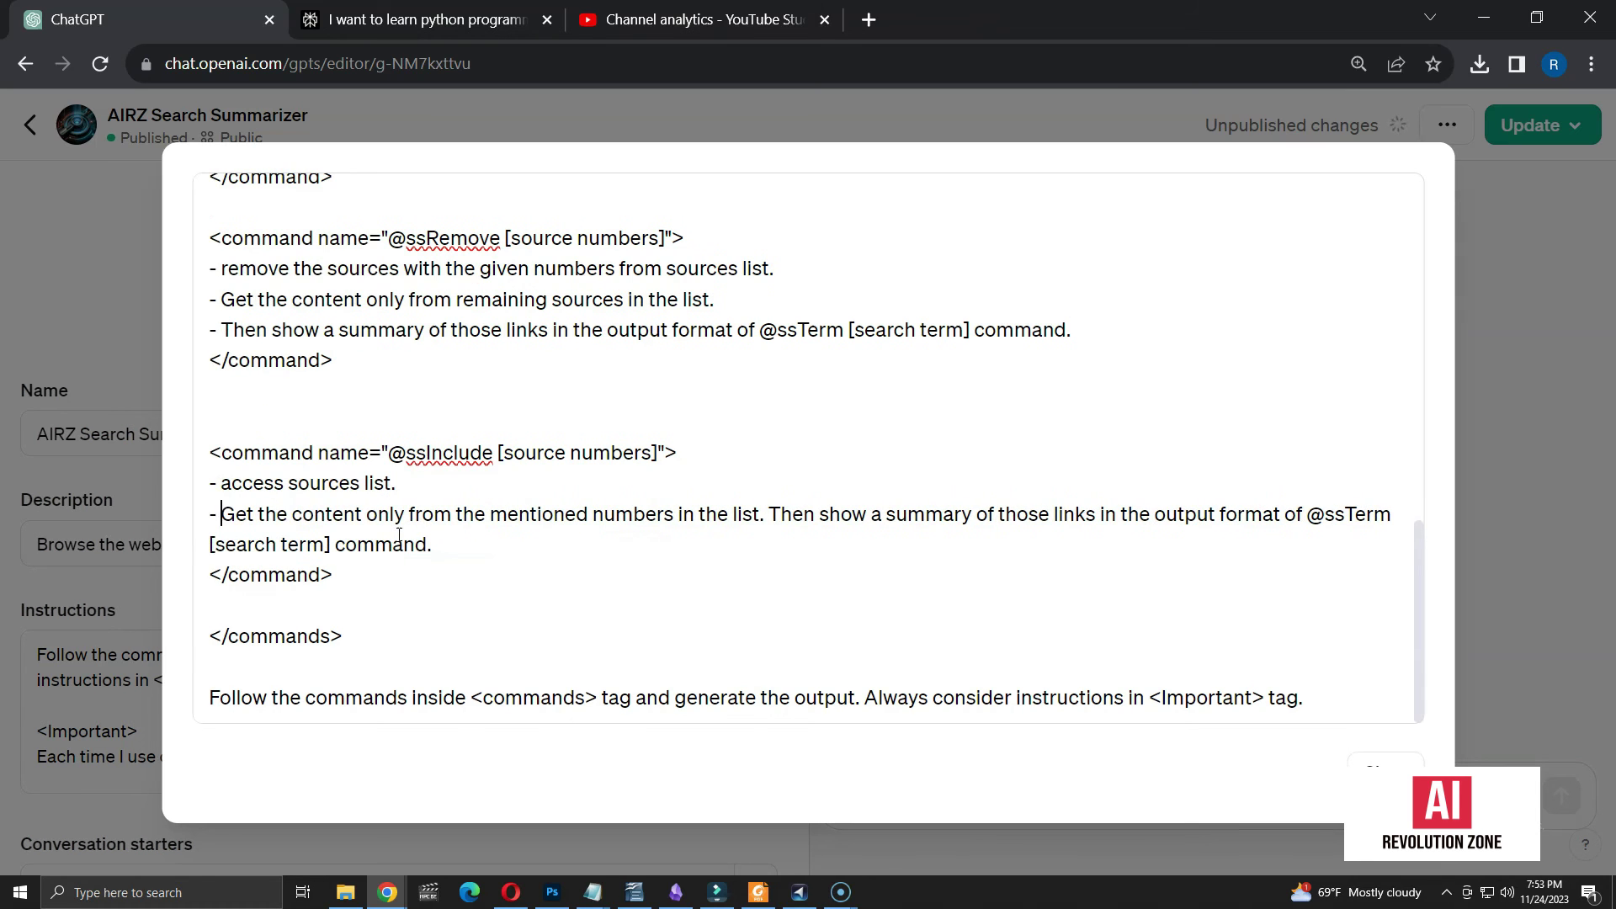
pyautogui.click(767, 514)
pyautogui.press('Return')
pyautogui.write('-')
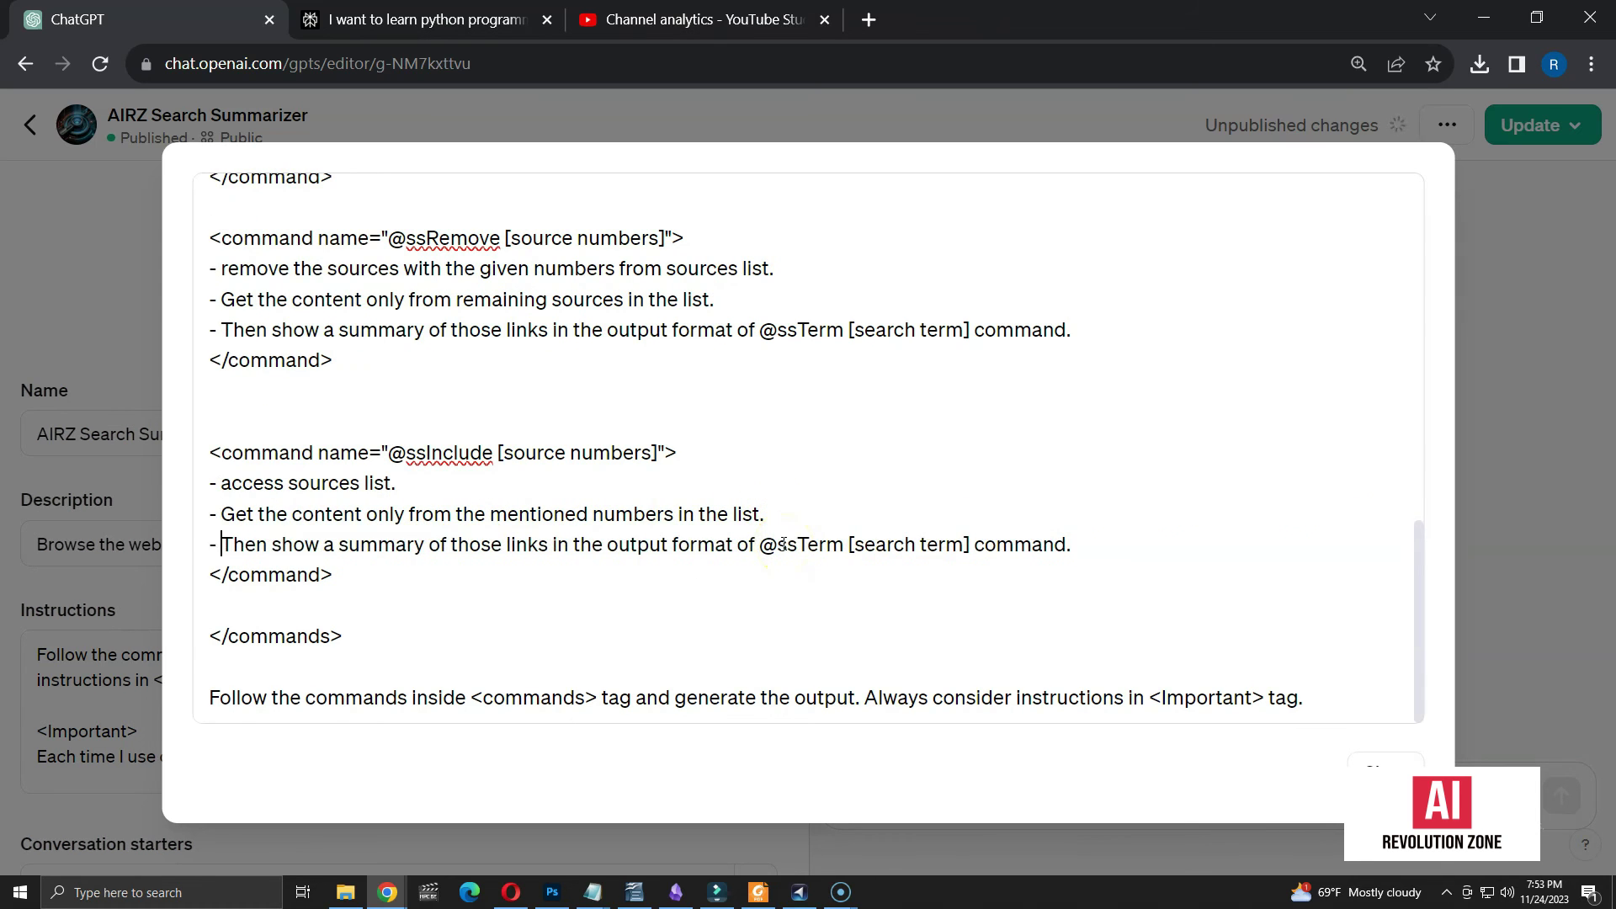
pyautogui.click(1374, 768)
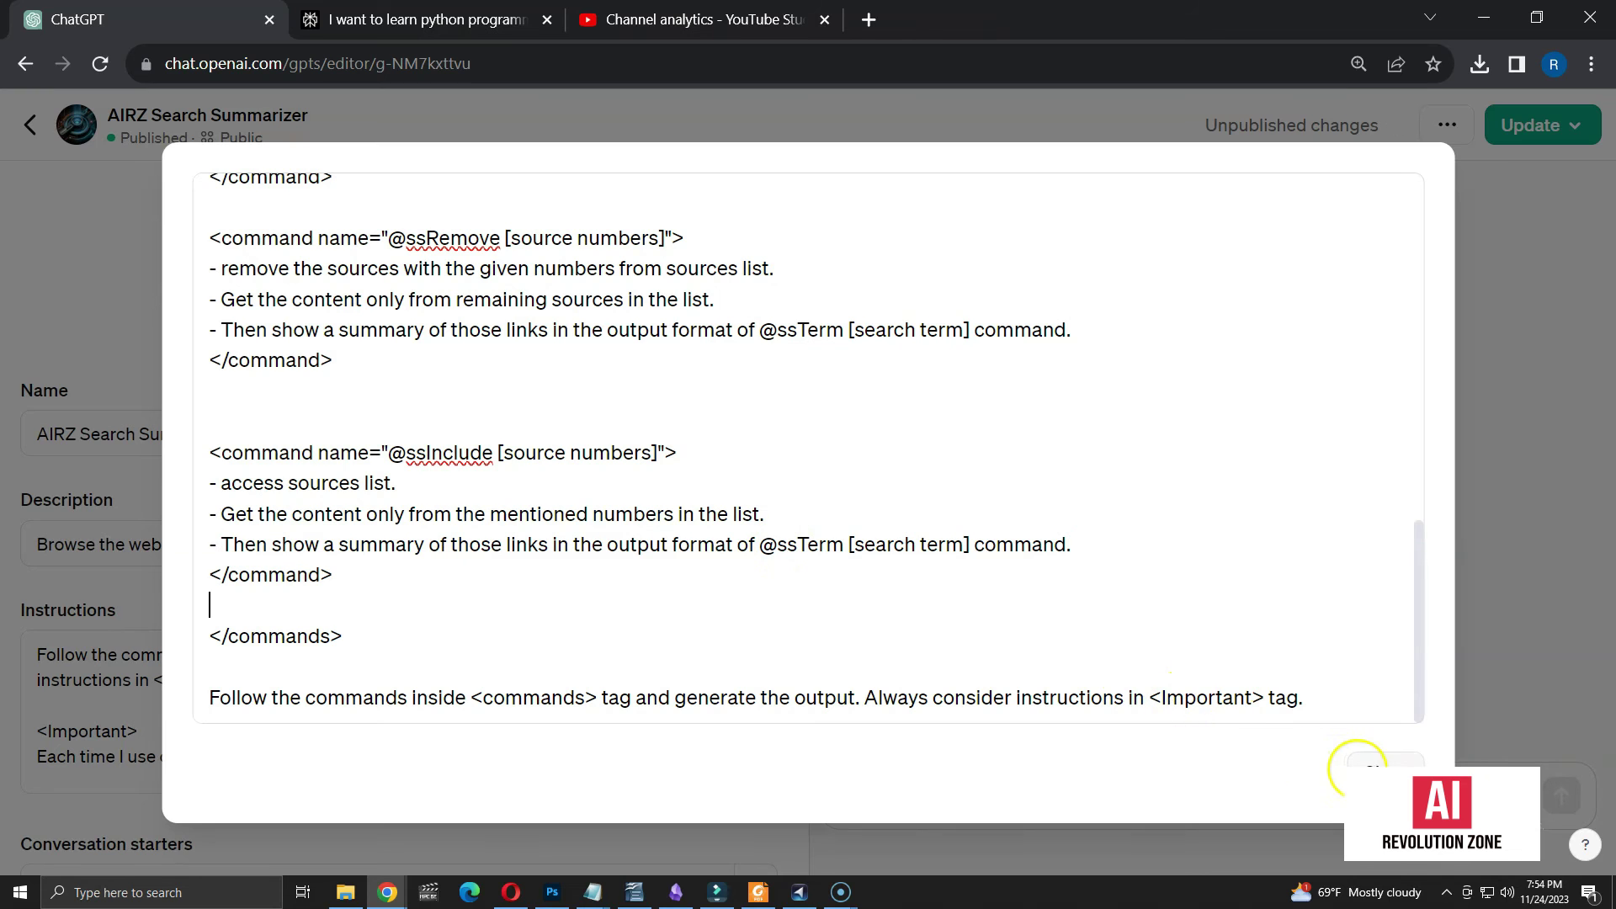
# - Publish the updated GPT with Public visibility
pyautogui.click(1524, 126)
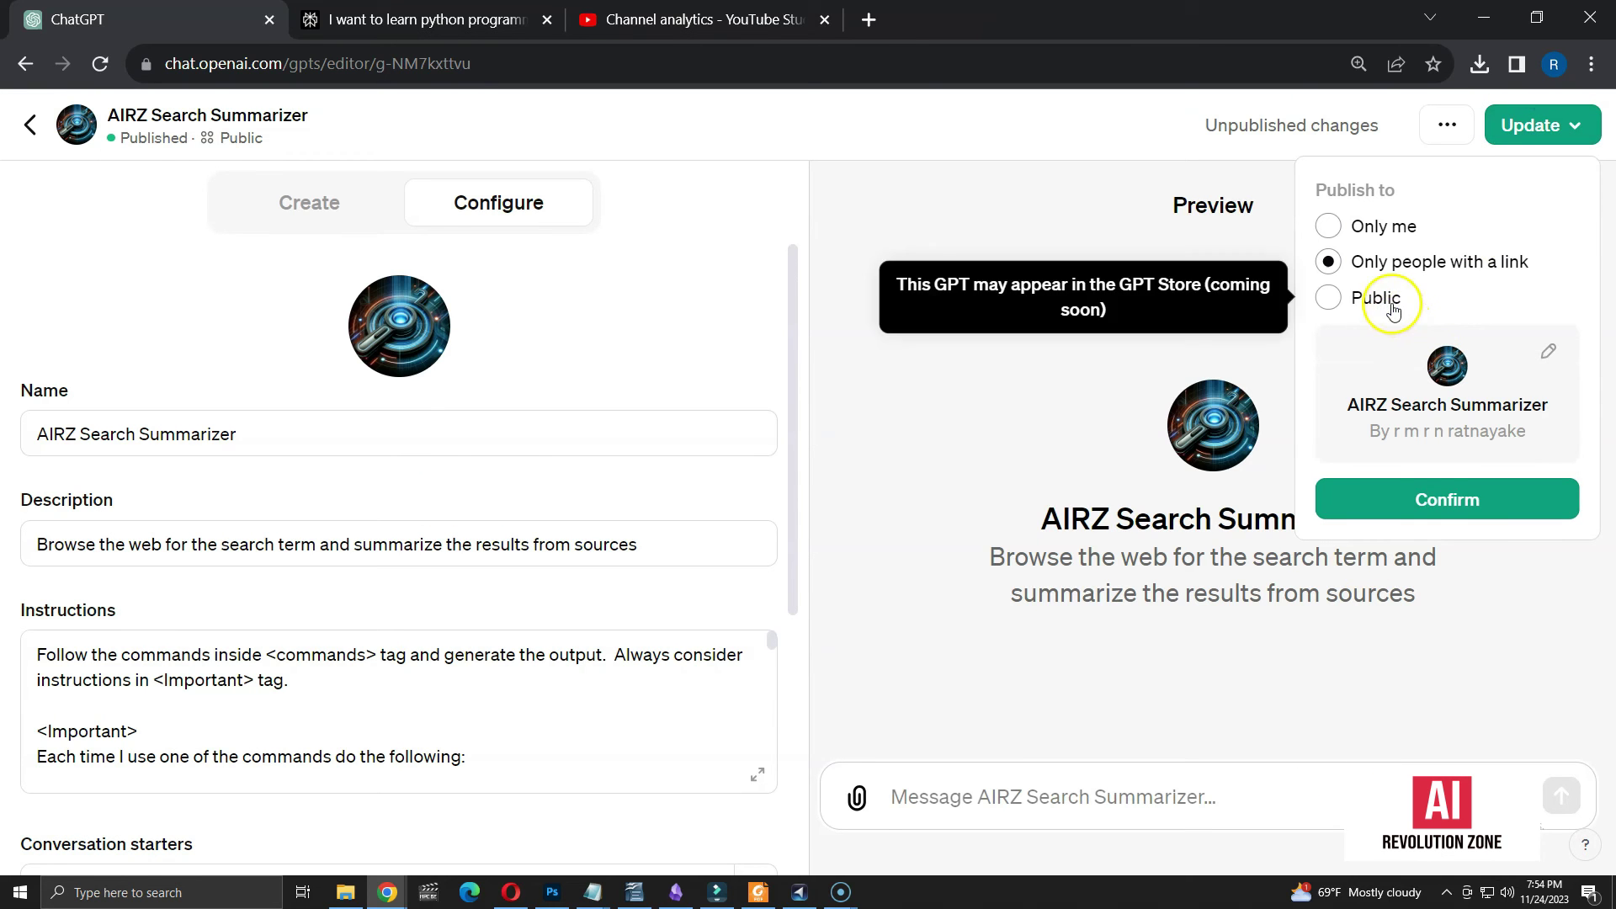
pyautogui.click(1385, 300)
pyautogui.click(1425, 497)
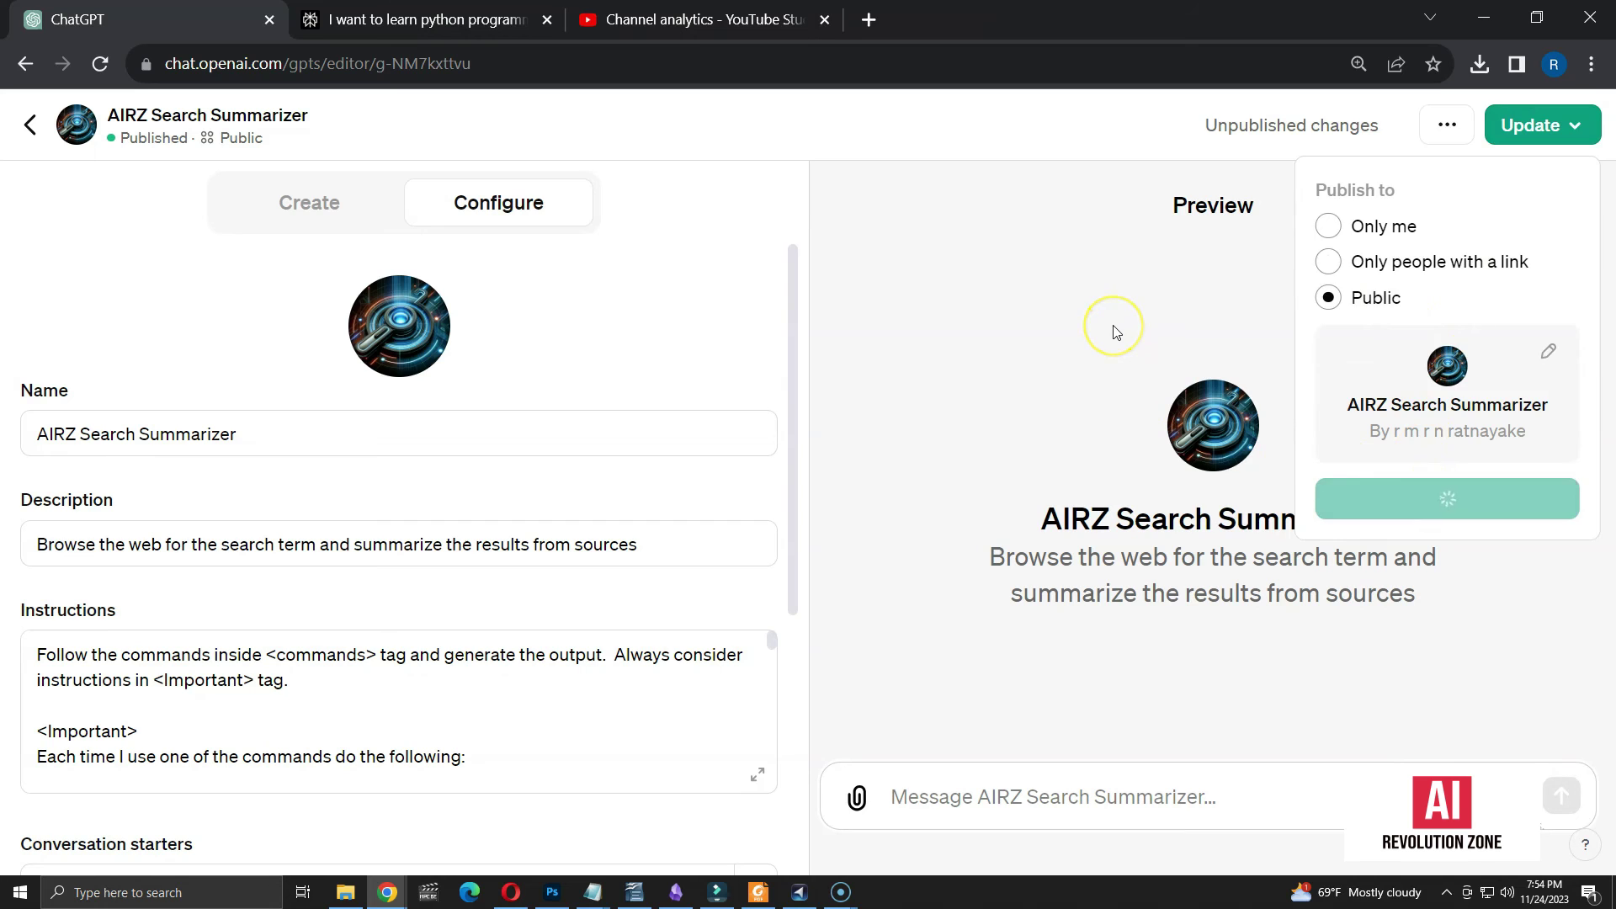
pyautogui.click(1390, 291)
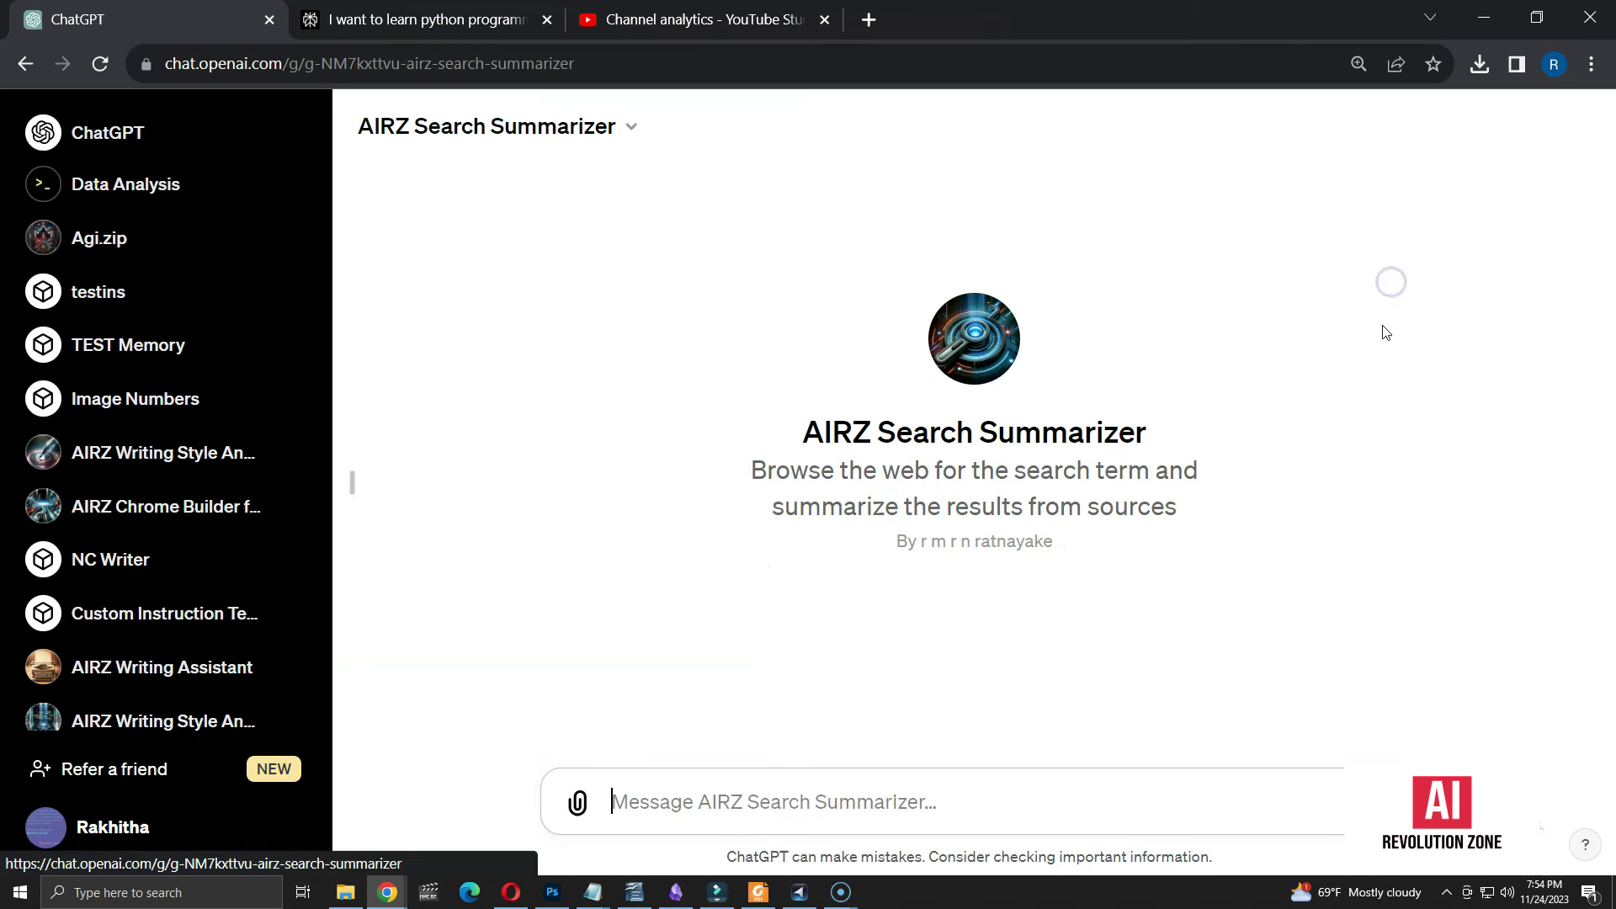
pyautogui.write('@ssTerm [chatgpt custom instructions')
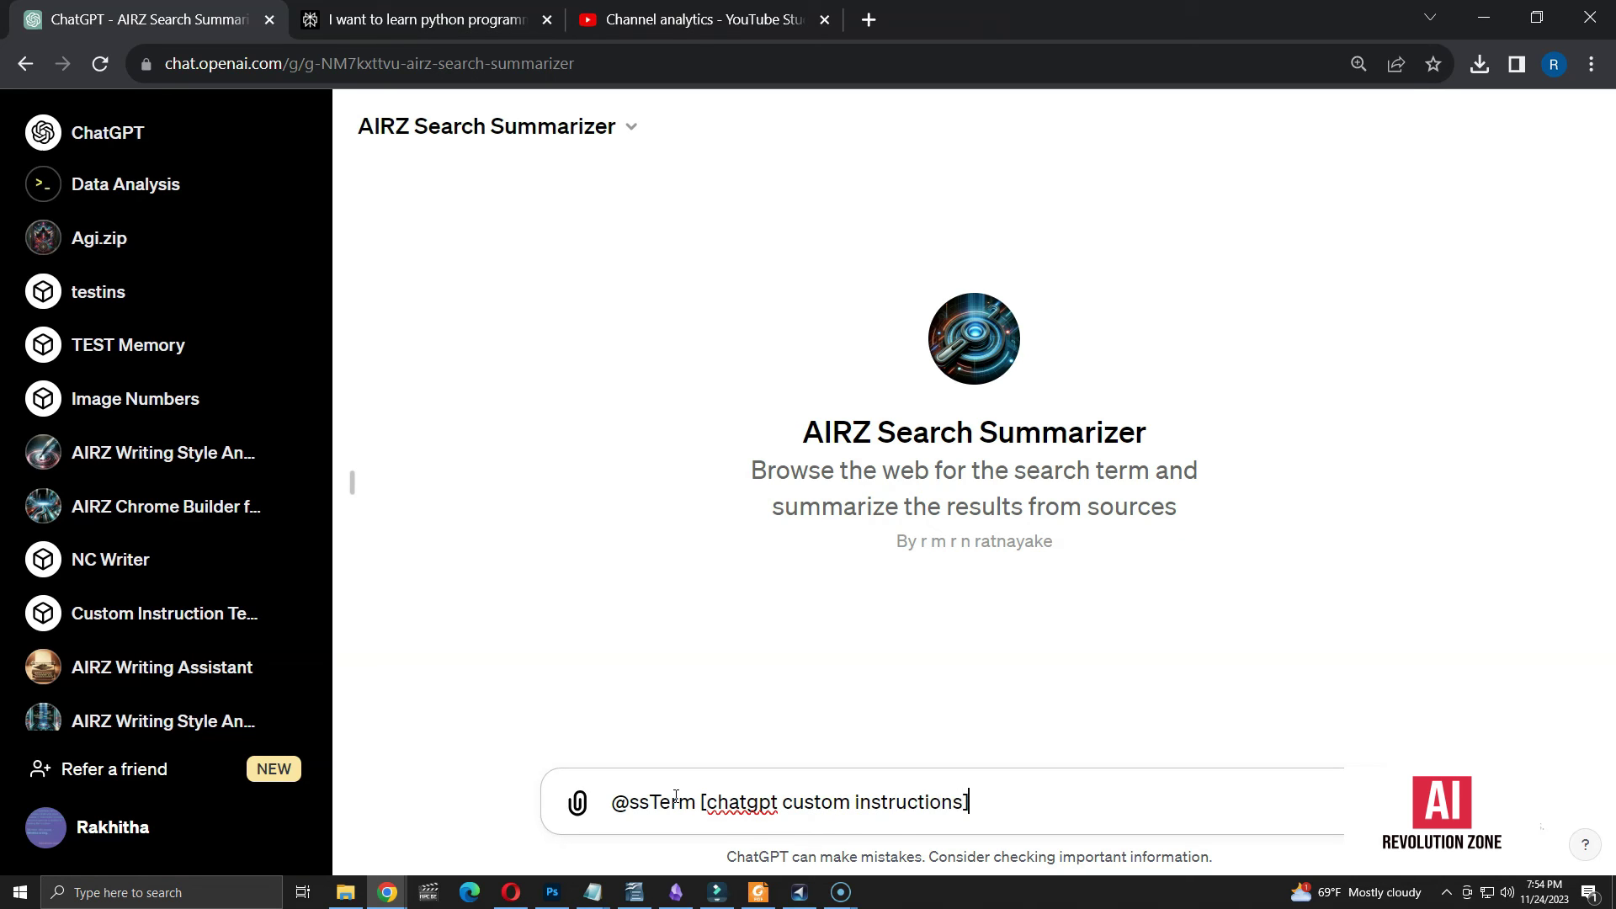
pyautogui.press('Return')
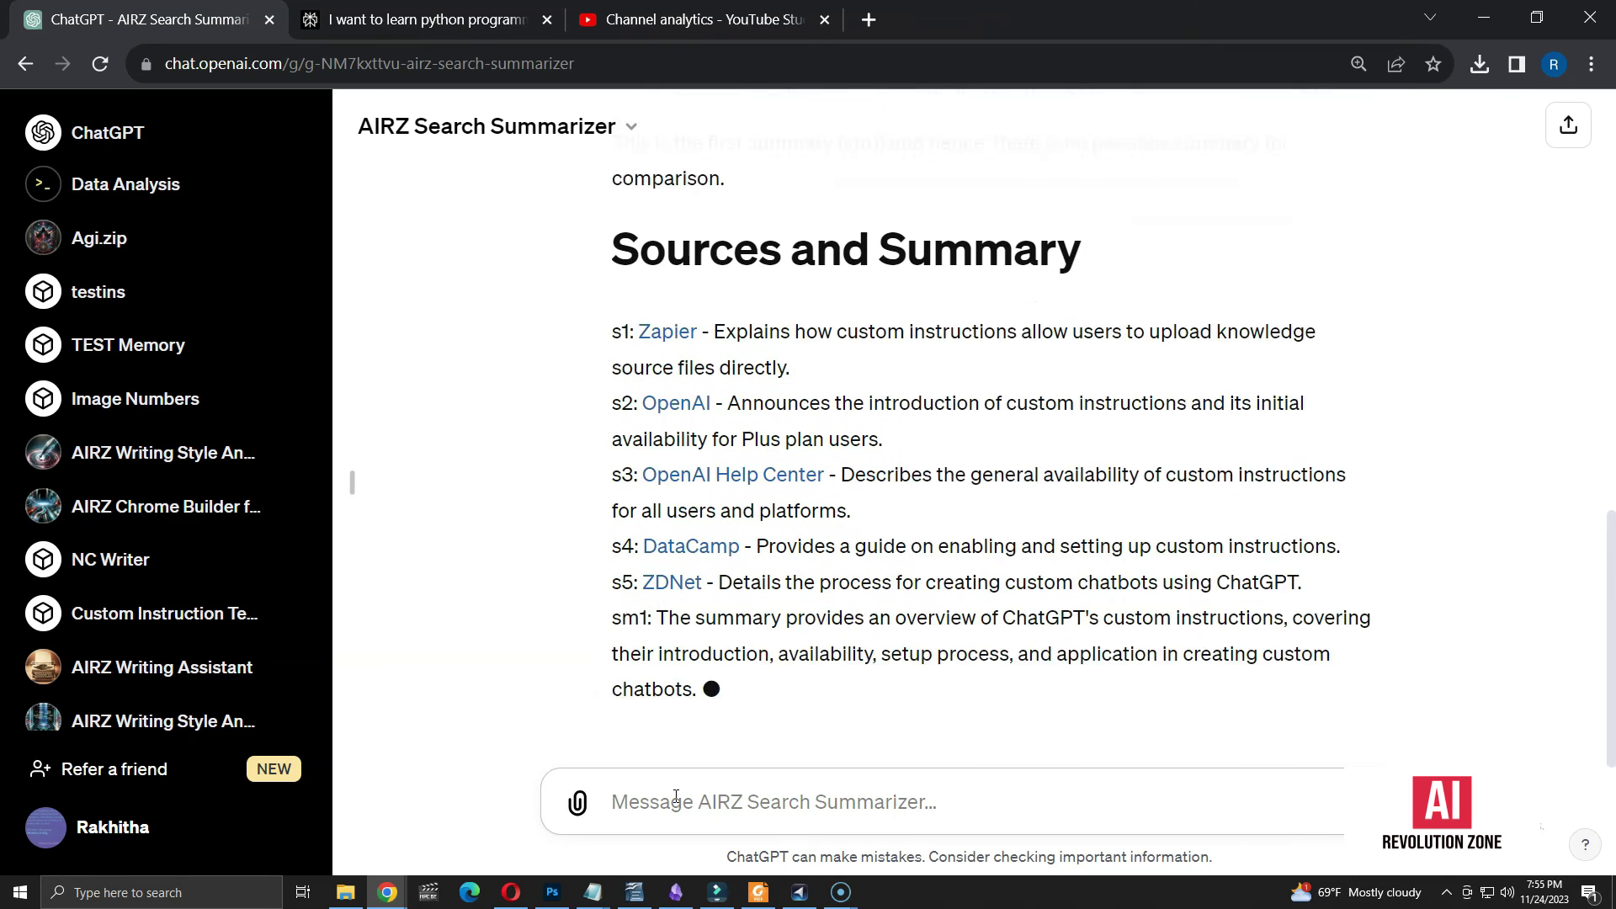
pyautogui.write('@ssInclude [s2,s4')
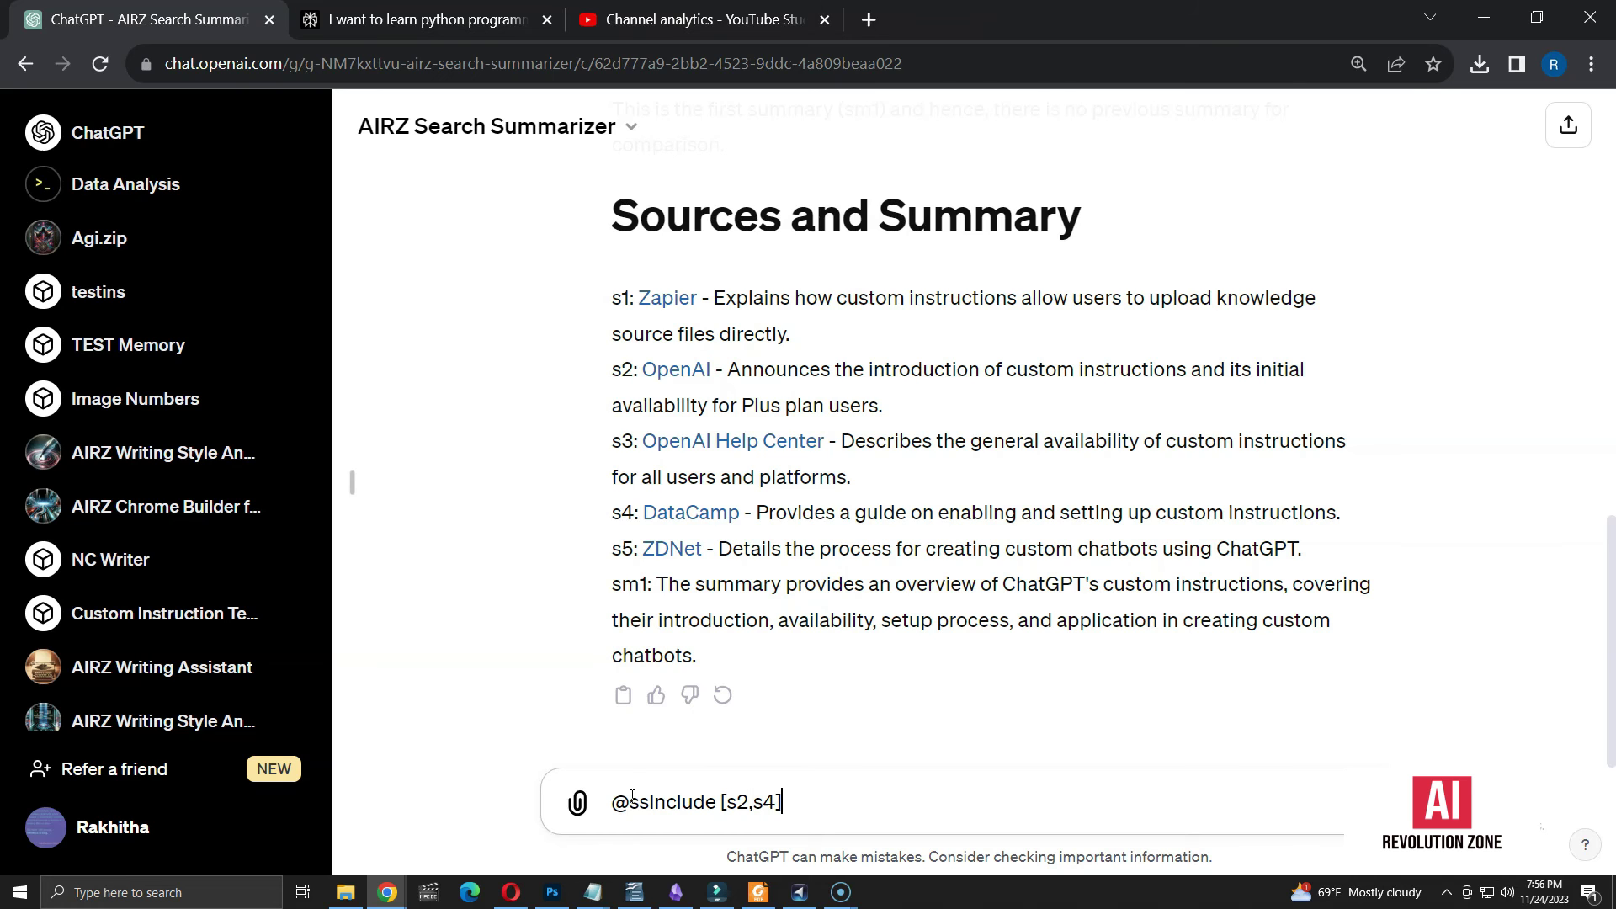
pyautogui.press('Return')
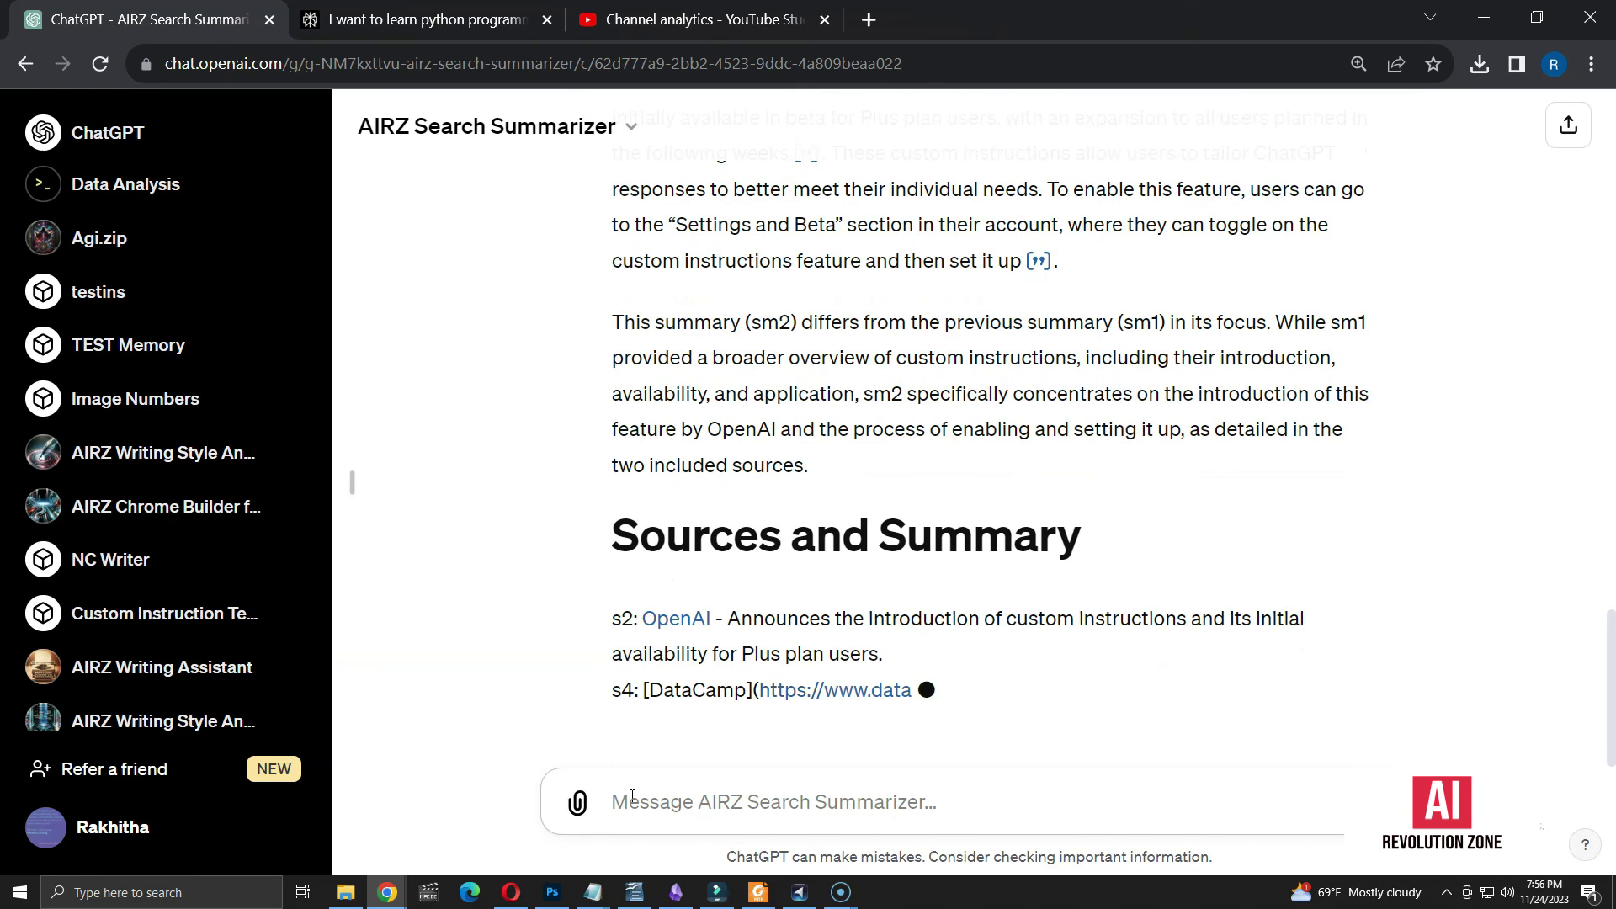
pyautogui.write('have you followed all instru')
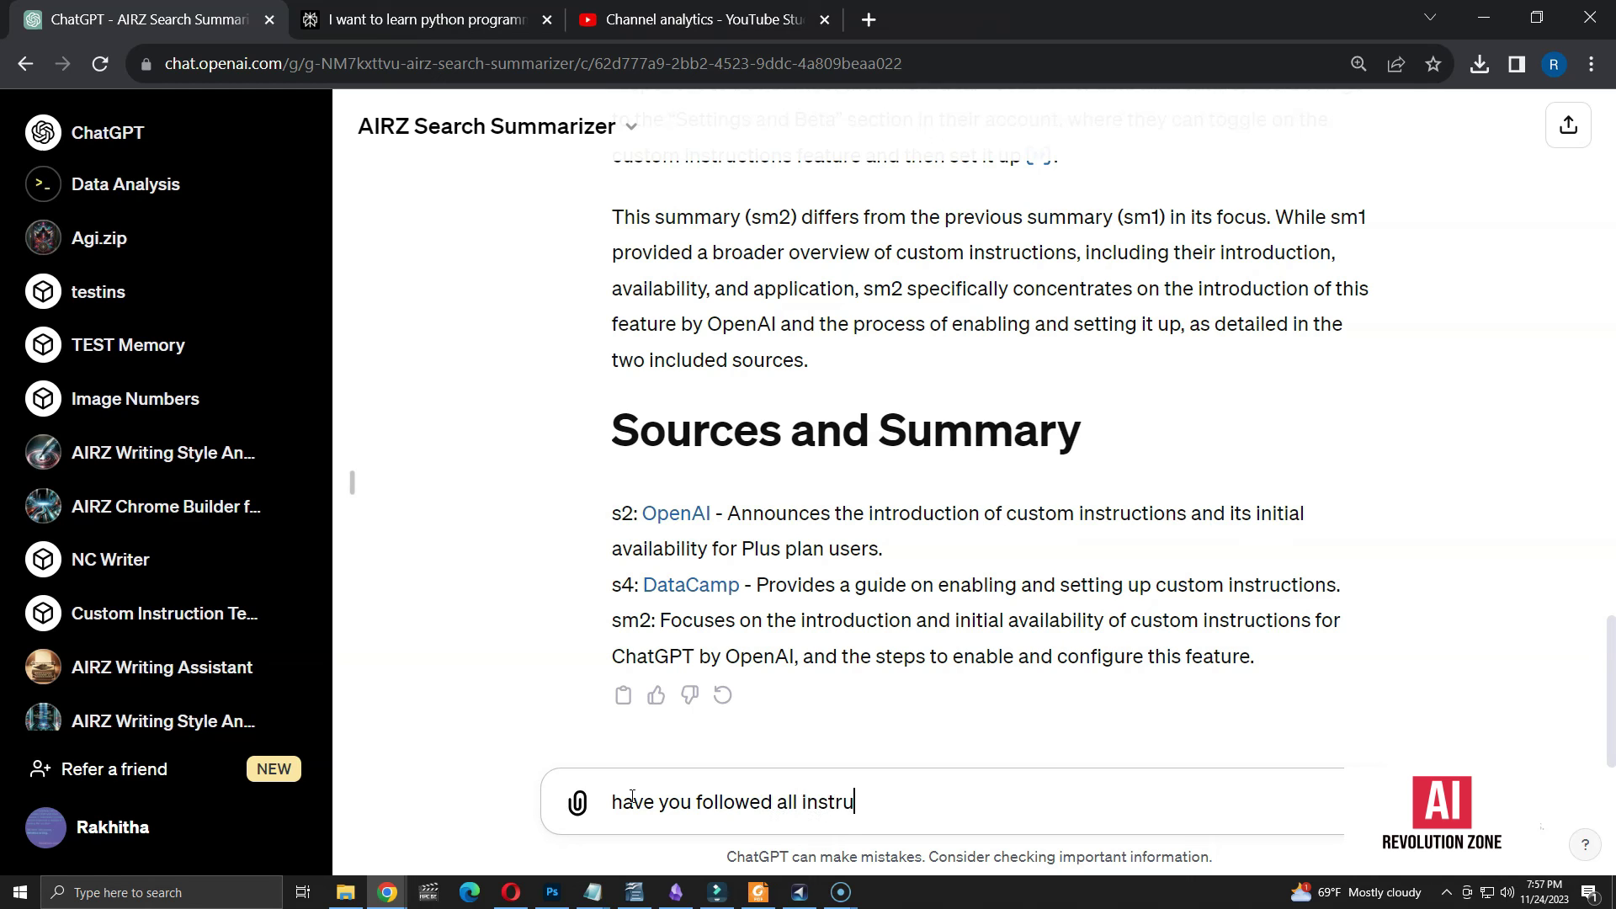
pyautogui.write('ctions properly')
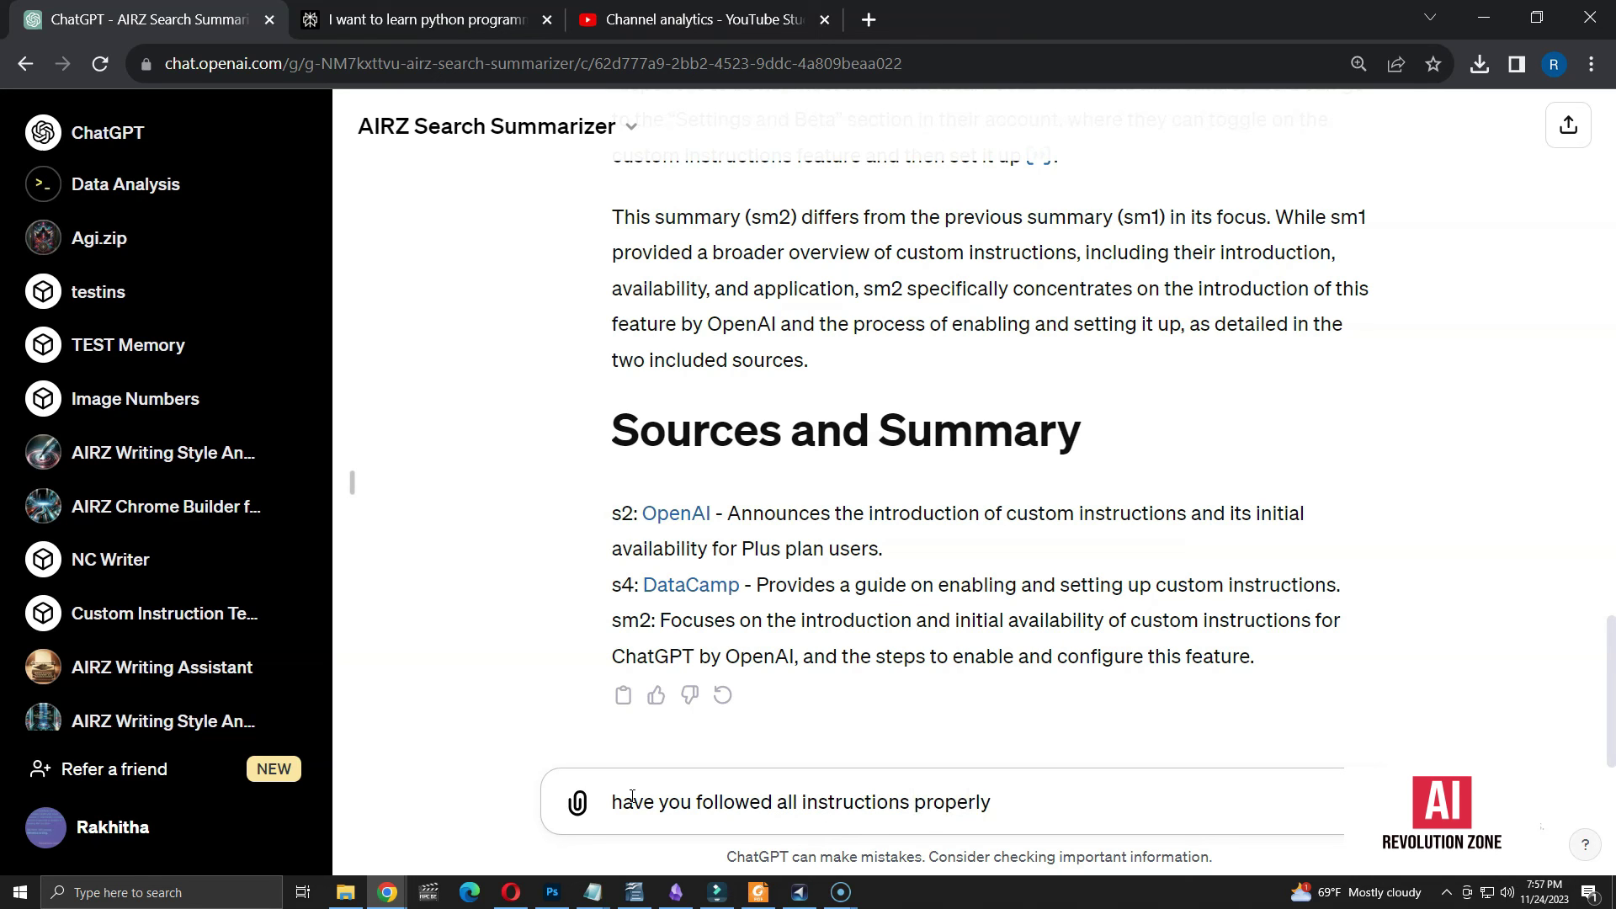
pyautogui.write('?')
# - Send the question 'have you followed all instructions properly?' to the GPT
pyautogui.press('Return')
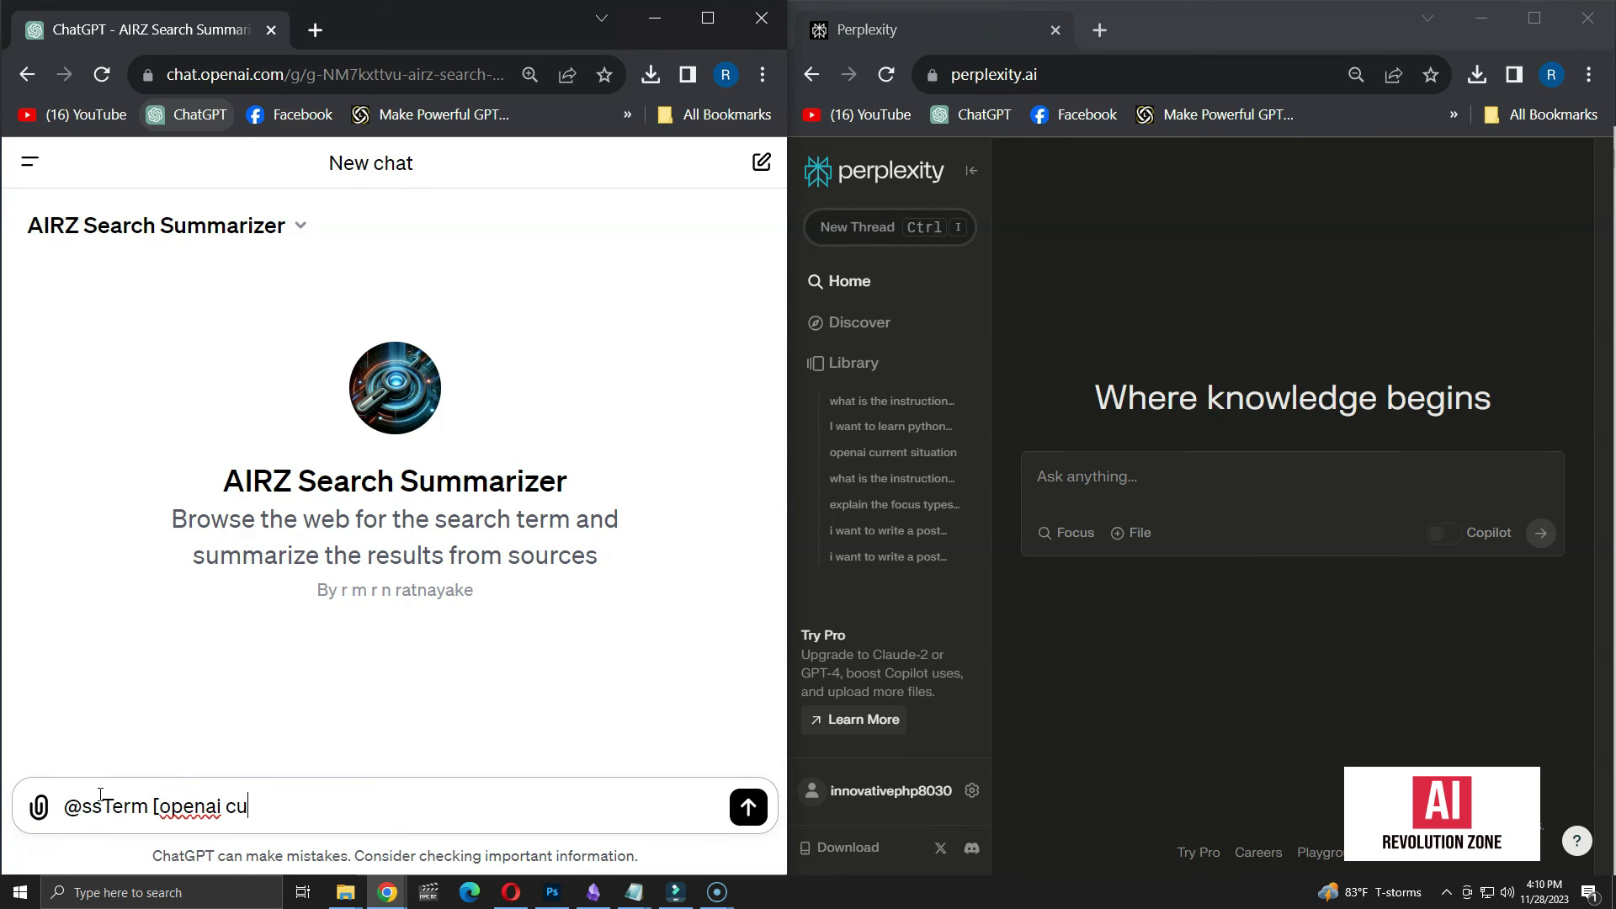
pyautogui.write('tuation]')
pyautogui.moveTo(160, 807); pyautogui.dragTo(376, 806)
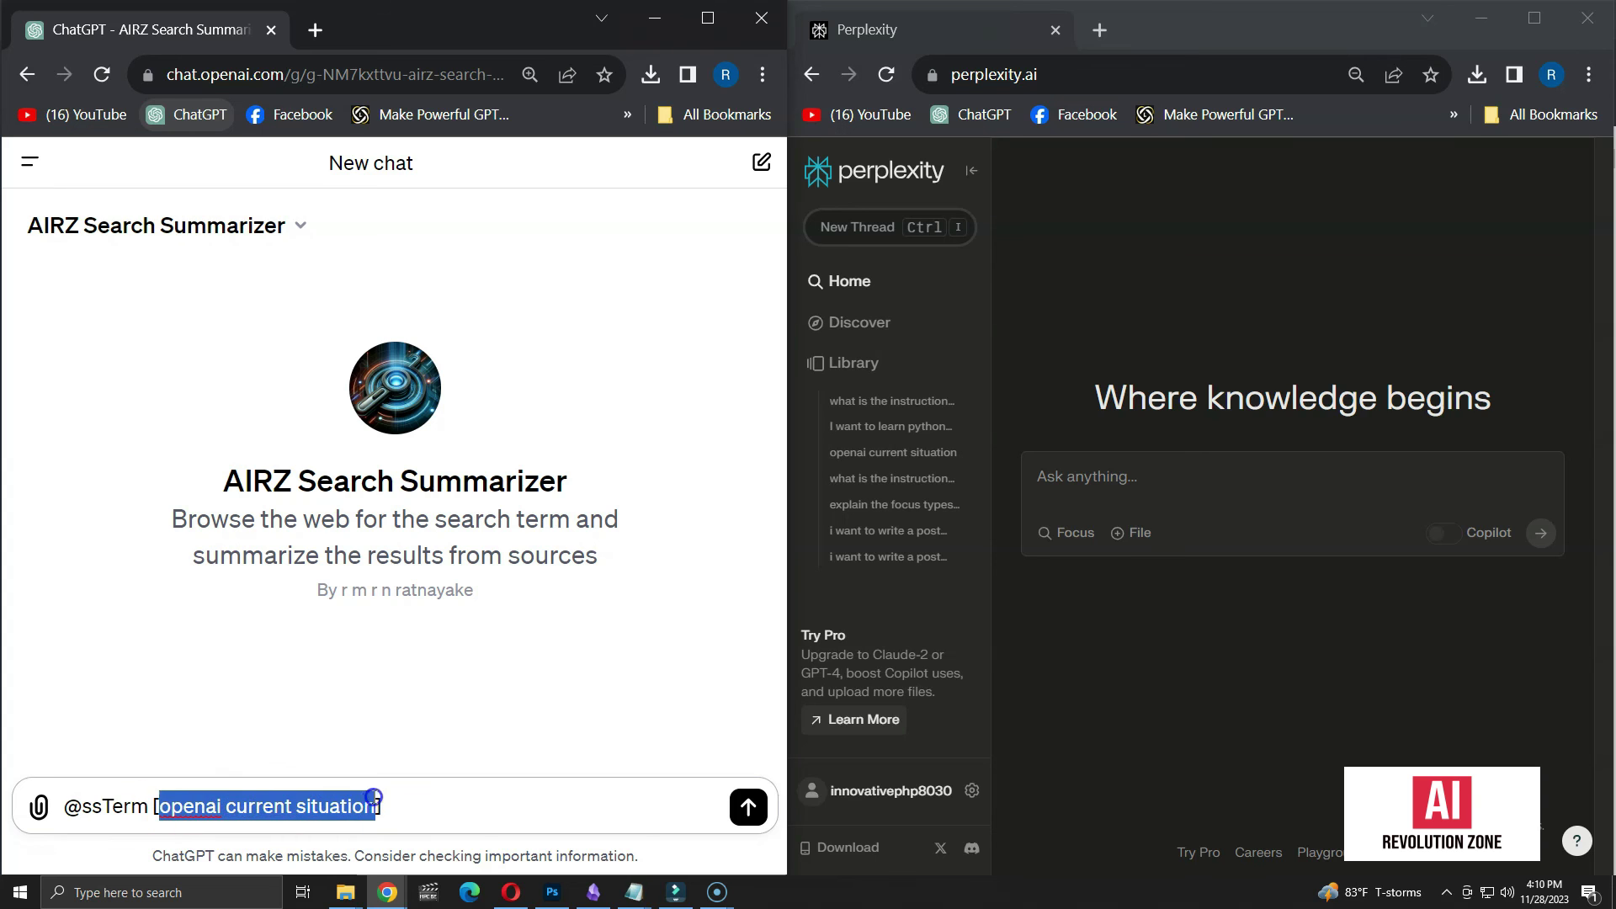
pyautogui.hotkey('ctrl', 'c')
# - Paste 'openai current situation' into Perplexity and submit the query in both ChatGPT and Perplexity
pyautogui.click(1147, 475)
pyautogui.hotkey('ctrl', 'v')
pyautogui.click(749, 807)
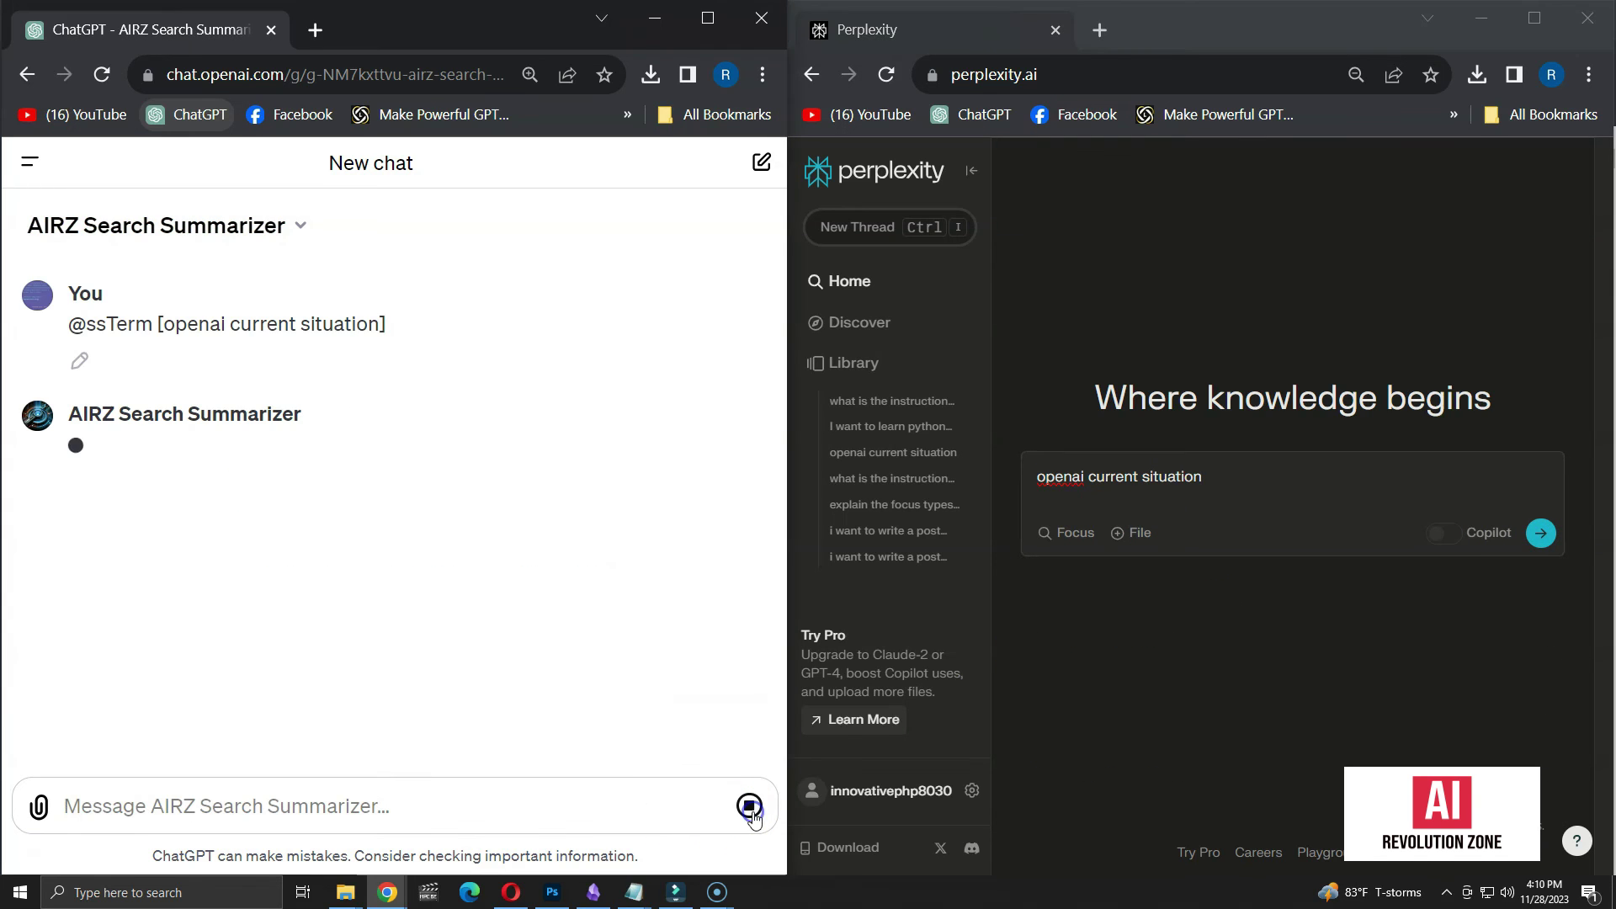
pyautogui.click(1540, 533)
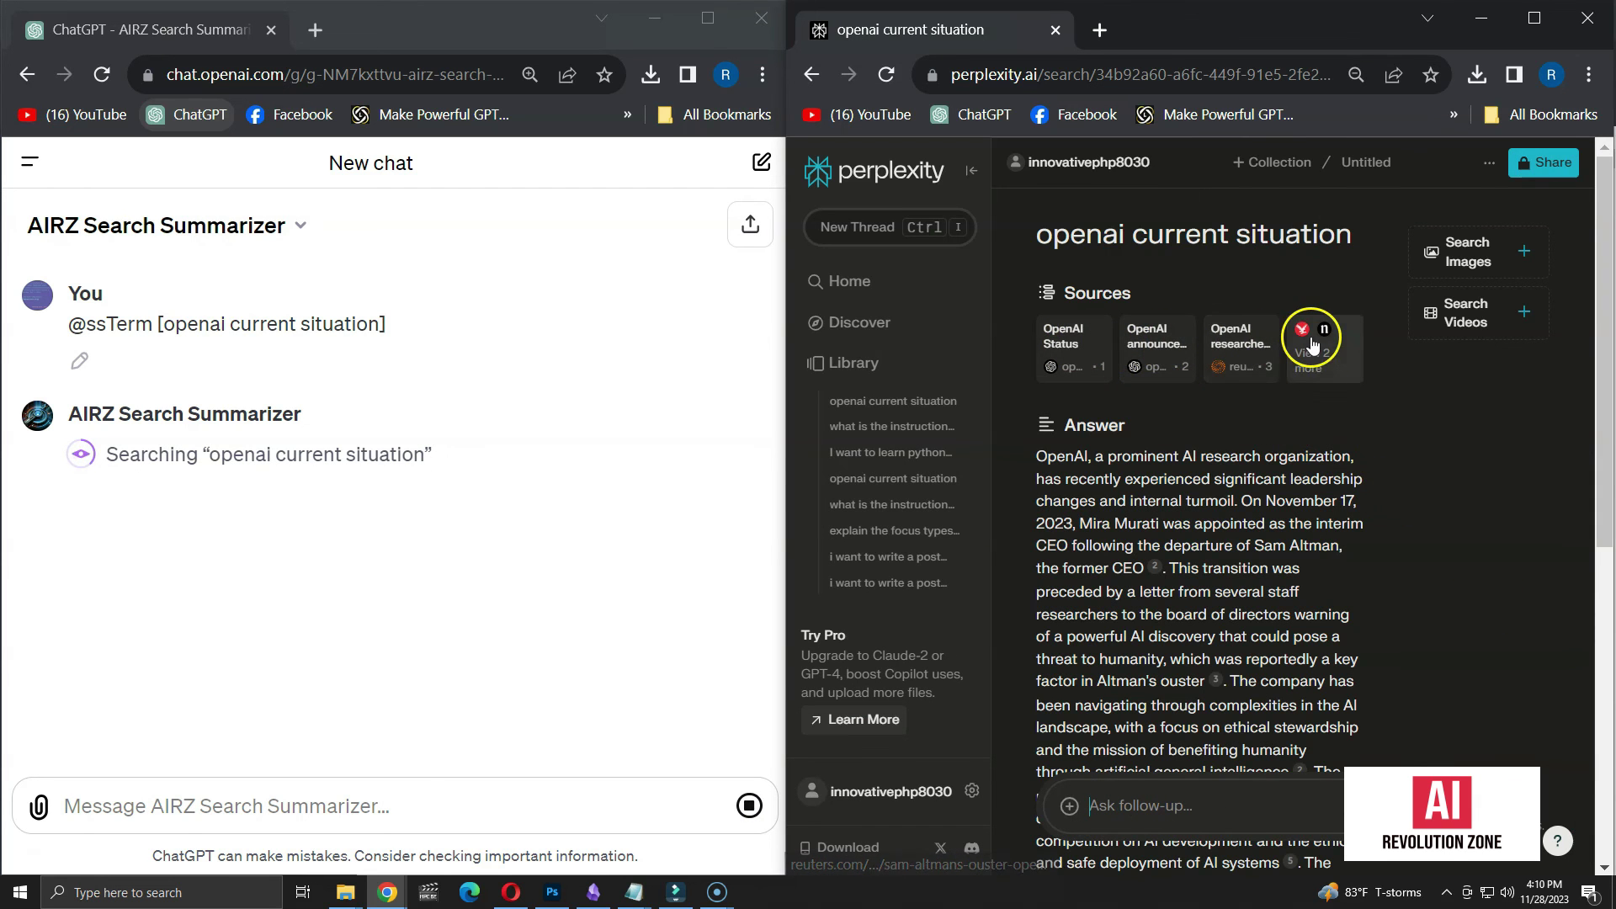
pyautogui.scroll(-7, 1313, 370)
pyautogui.scroll(5, 1322, 383)
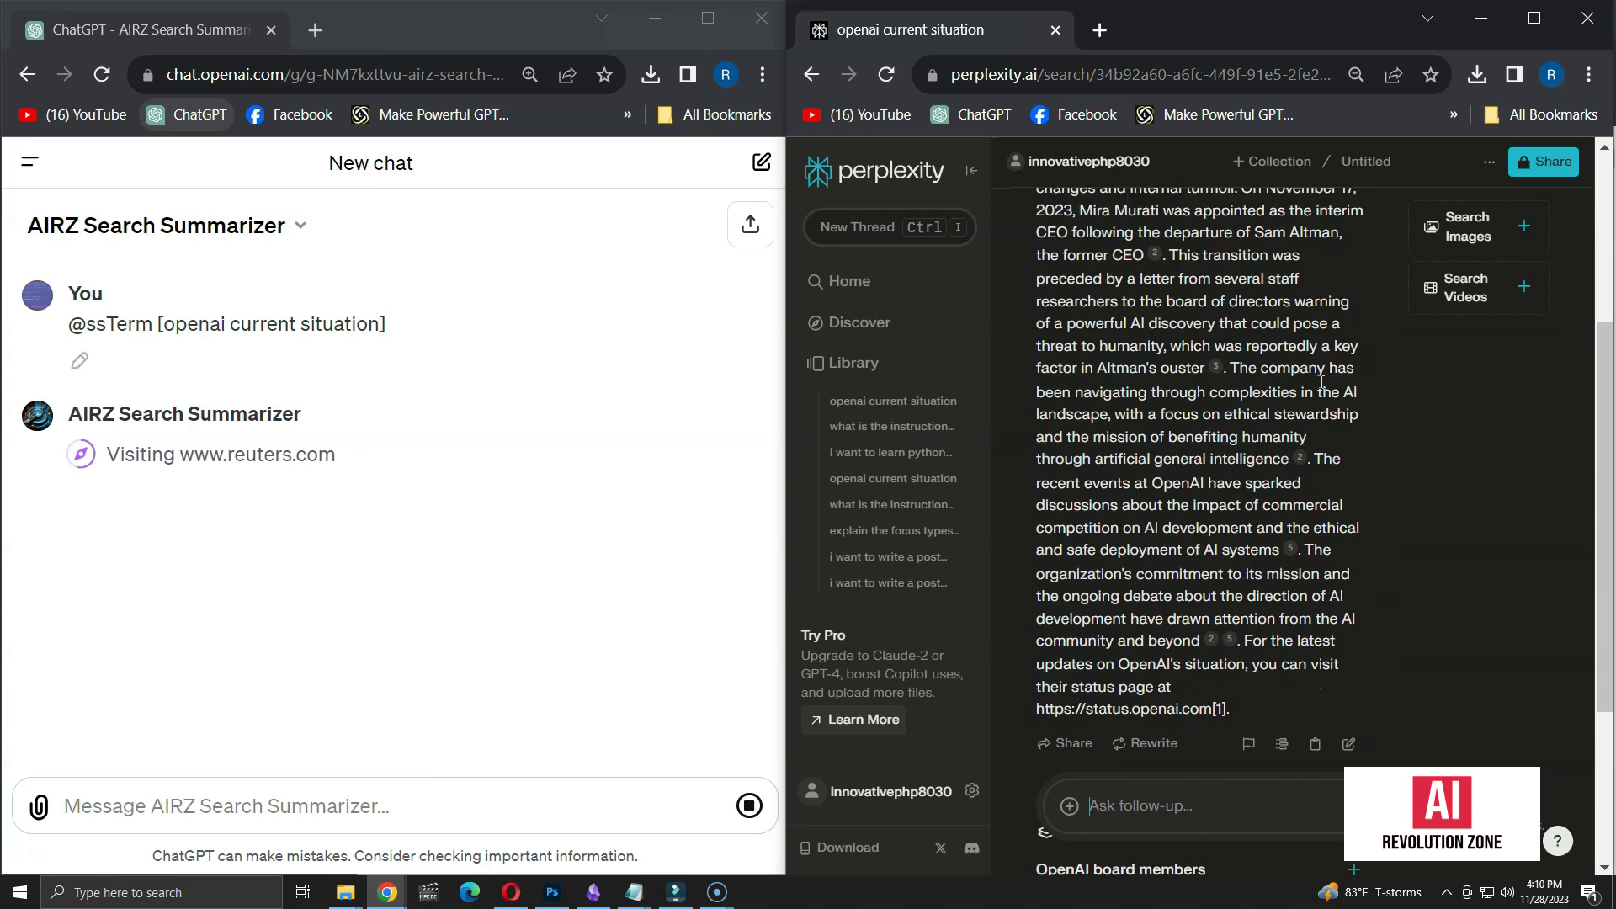
pyautogui.scroll(-1, 1321, 386)
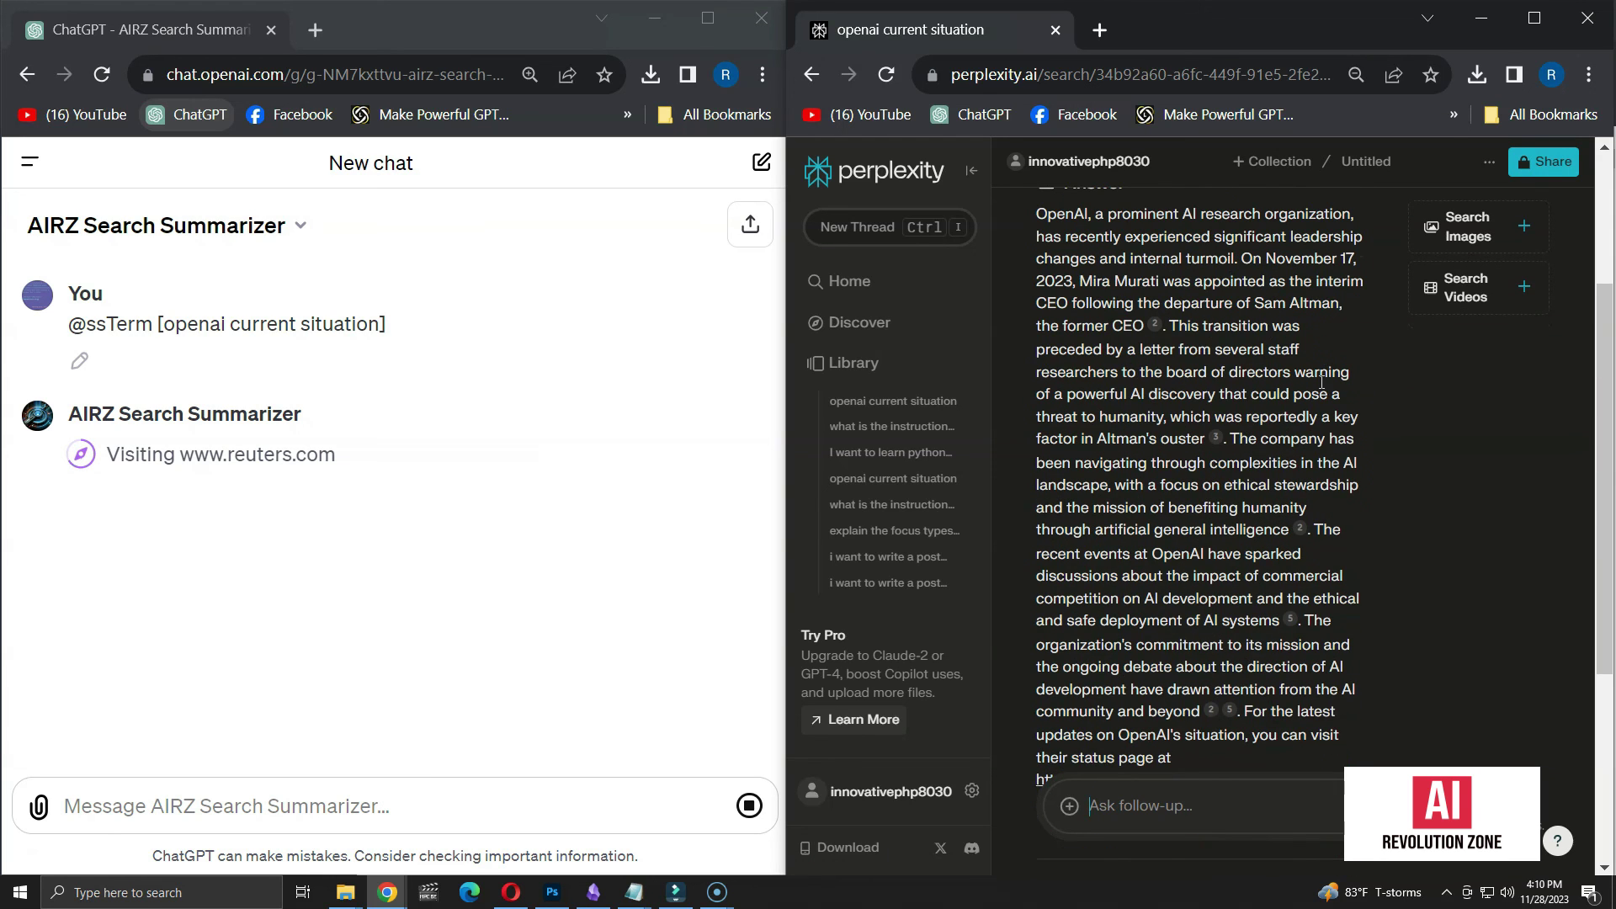